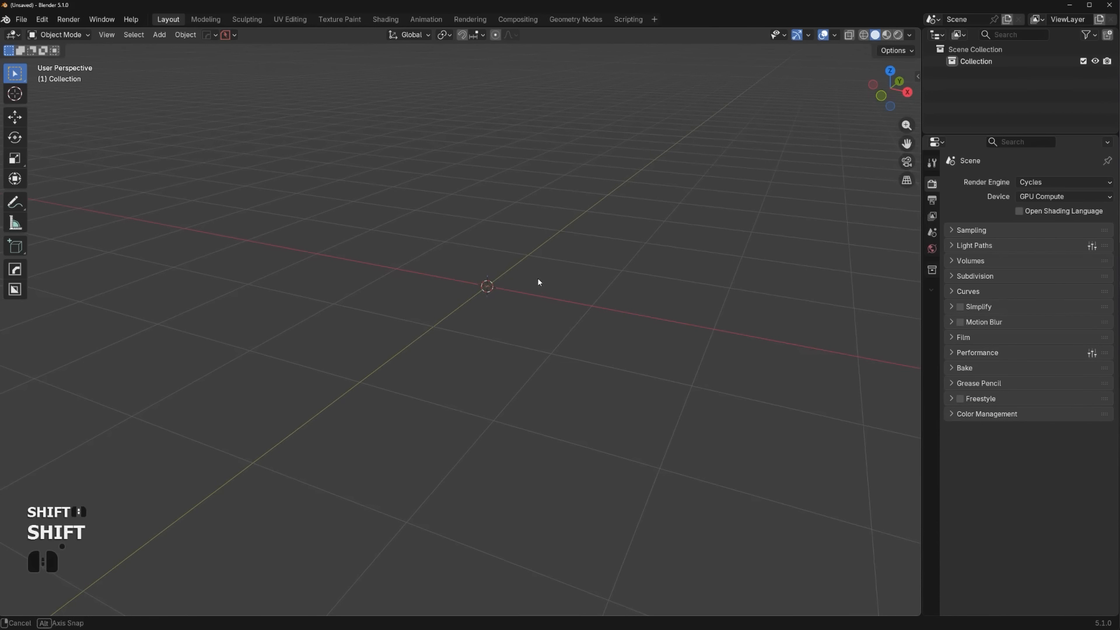
Add a plane mesh at the world origin
{"action": "middle_click_drag", "start_coordinate": [537, 278], "coordinate": [481, 297], "text": "shift"}
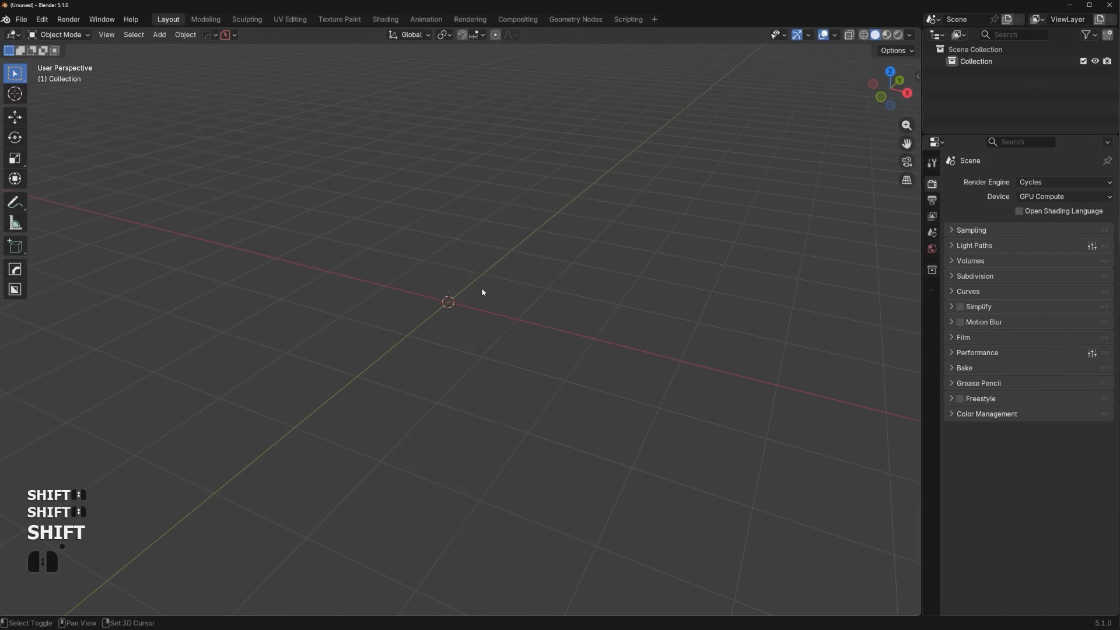
{"action": "key", "text": "shift+a"}
{"action": "left_click", "coordinate": [529, 299]}
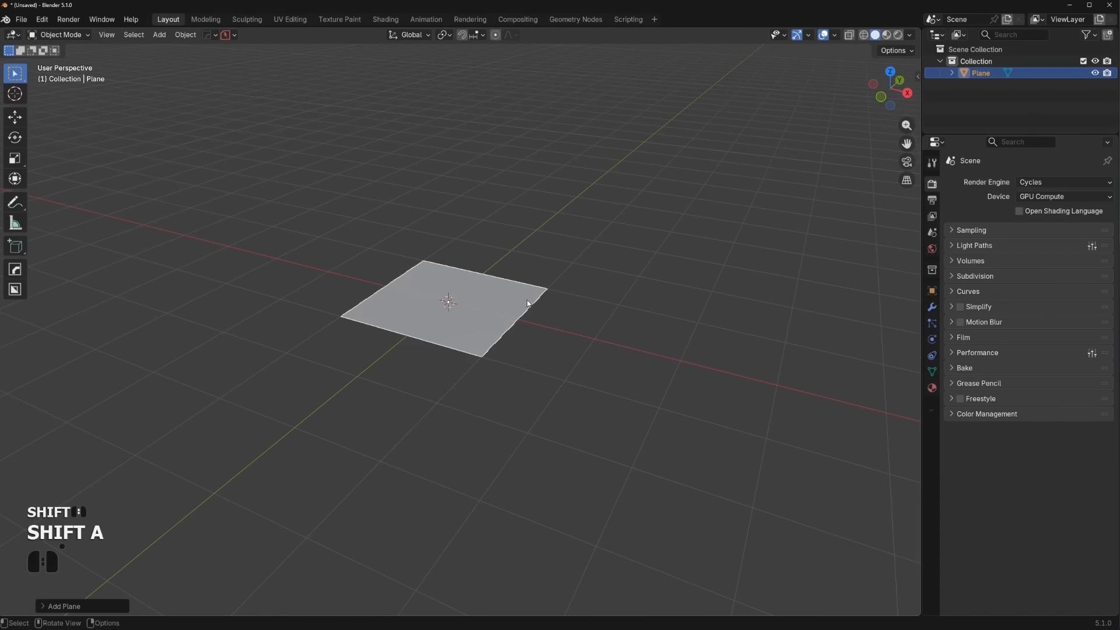
Extrude the plane's +X edge outward along the X axis and scale the new edge down
{"action": "middle_click_drag", "start_coordinate": [527, 300], "coordinate": [522, 418], "text": "shift"}
{"action": "key", "text": "Tab"}
{"action": "left_click", "coordinate": [507, 367]}
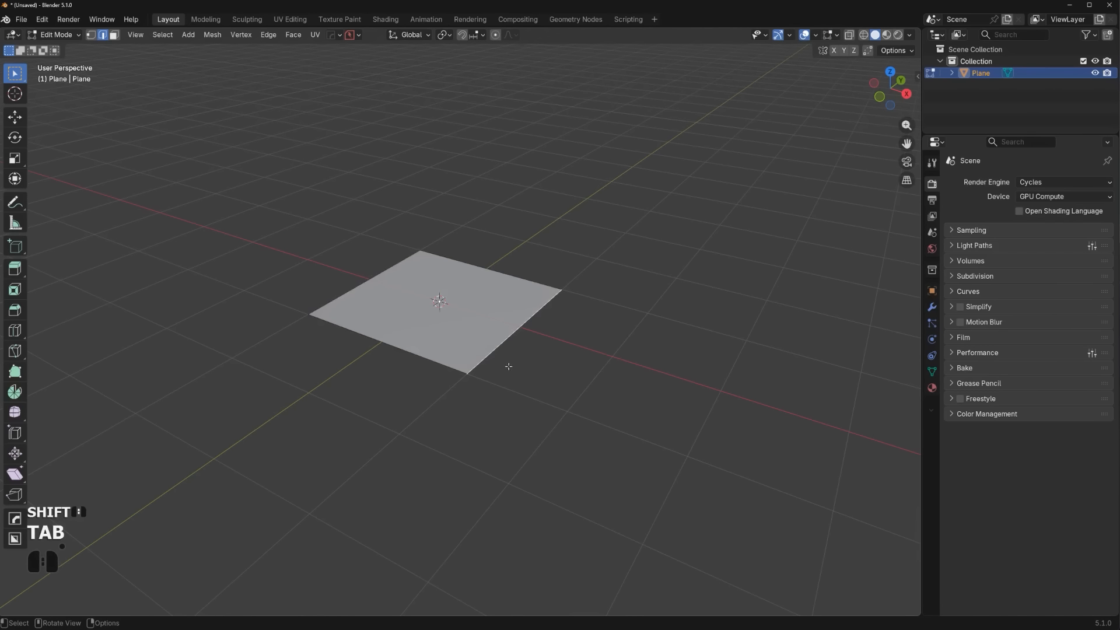
{"action": "scroll", "coordinate": [509, 368], "scroll_direction": "down", "scroll_amount": 1}
{"action": "middle_click_drag", "start_coordinate": [516, 373], "coordinate": [506, 381], "text": "shift"}
{"action": "key", "text": "e"}
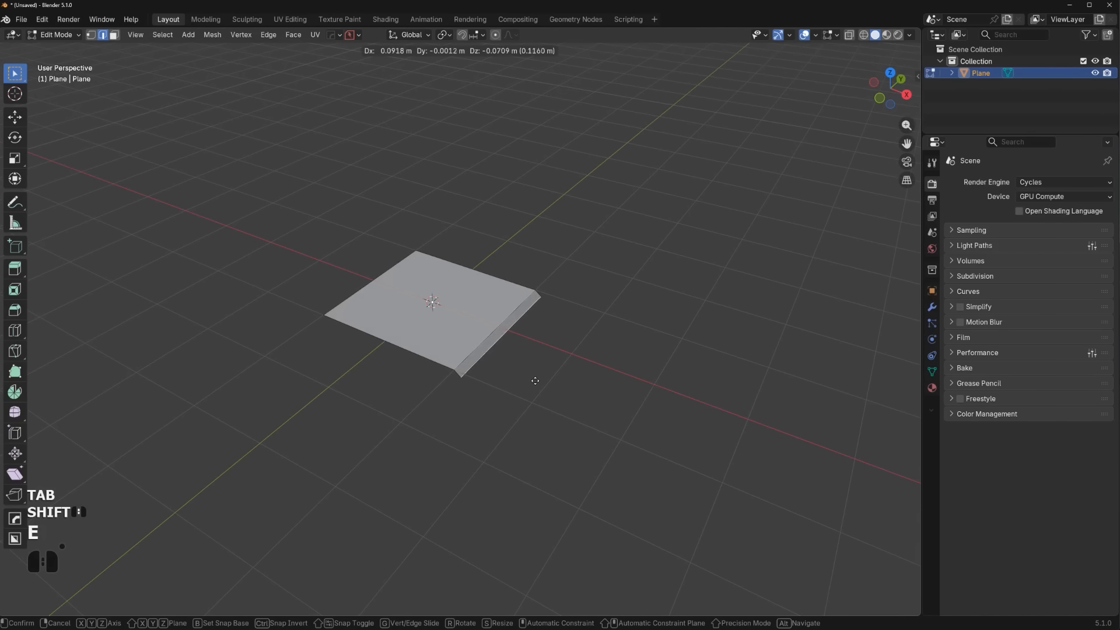
{"action": "key", "text": "x"}
{"action": "left_click", "coordinate": [694, 403]}
{"action": "key", "text": "s"}
{"action": "left_click", "coordinate": [717, 426]}
Lower the extruded outer edge along the Z axis so the new face slopes downward
{"action": "middle_click_drag", "start_coordinate": [716, 425], "coordinate": [667, 377]}
{"action": "key", "text": "g"}
{"action": "key", "text": "x"}
{"action": "key", "text": "z"}
{"action": "left_click", "coordinate": [680, 452]}
{"action": "key", "text": "g"}
{"action": "key", "text": "z"}
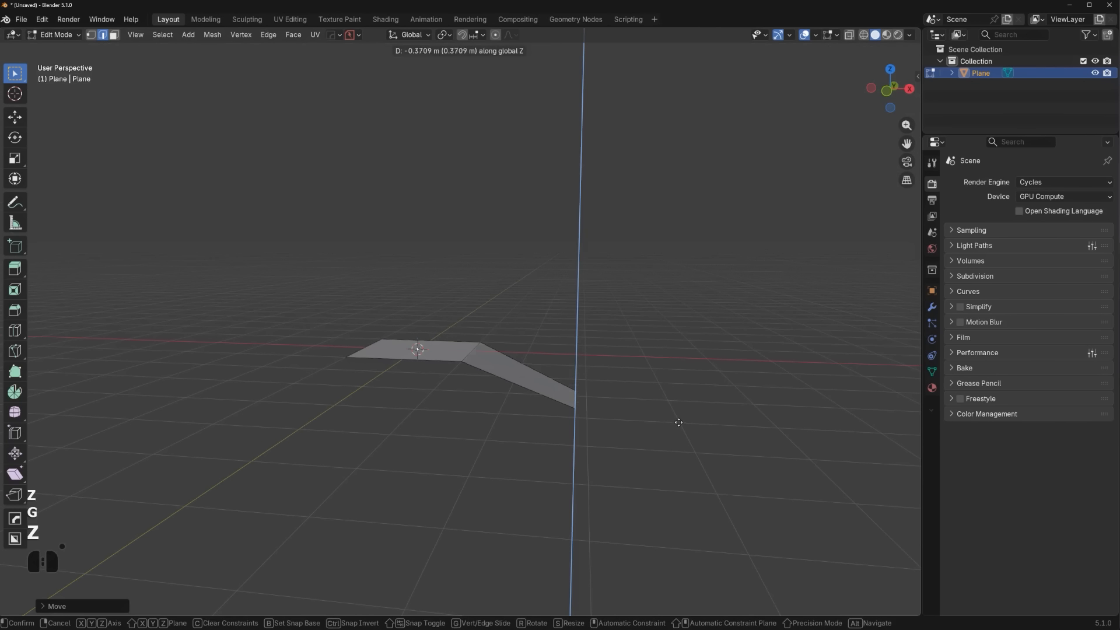
{"action": "left_click", "coordinate": [675, 422]}
Symmetrize the mesh across the X axis to mirror the sloped face onto the opposite side
{"action": "middle_click_drag", "start_coordinate": [632, 411], "coordinate": [625, 439]}
{"action": "key", "text": "alt+x"}
{"action": "middle_click_drag", "start_coordinate": [615, 331], "coordinate": [373, 461]}
{"action": "middle_click_drag", "start_coordinate": [374, 461], "coordinate": [328, 481]}
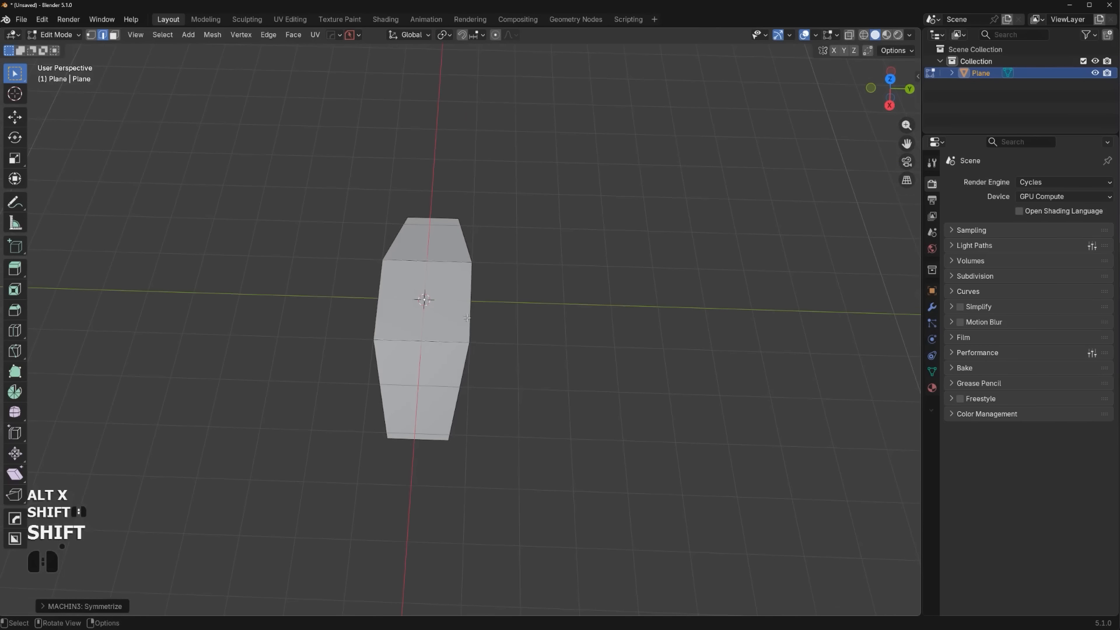
Select the chain of edges along the +Y side and align it into a straight line
{"action": "key", "text": "a"}
{"action": "left_click", "coordinate": [465, 241]}
{"action": "left_click", "coordinate": [469, 378], "text": "ctrl"}
{"action": "key", "text": "alt+a"}
{"action": "scroll", "coordinate": [610, 328], "scroll_direction": "up", "scroll_amount": 2}
{"action": "middle_click_drag", "start_coordinate": [578, 330], "coordinate": [589, 333], "text": "shift"}
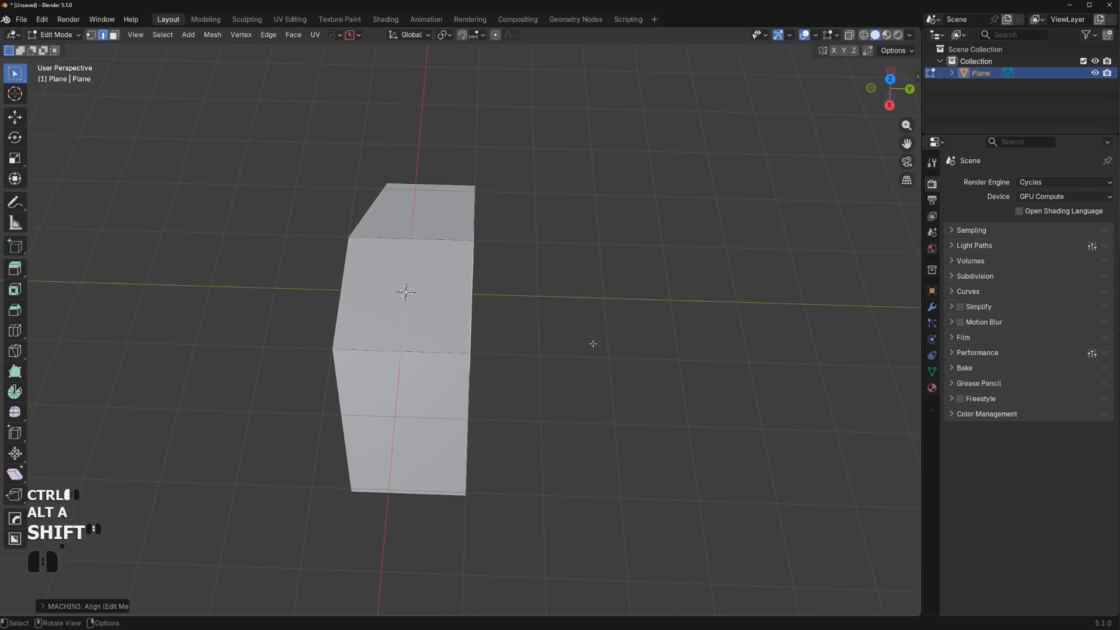
Extrude the aligned edge chain along the Y axis and shift the new edges vertically along Z
{"action": "key", "text": "e"}
{"action": "key", "text": "y"}
{"action": "left_click", "coordinate": [726, 387]}
{"action": "middle_click_drag", "start_coordinate": [726, 387], "coordinate": [724, 380]}
{"action": "key", "text": "g"}
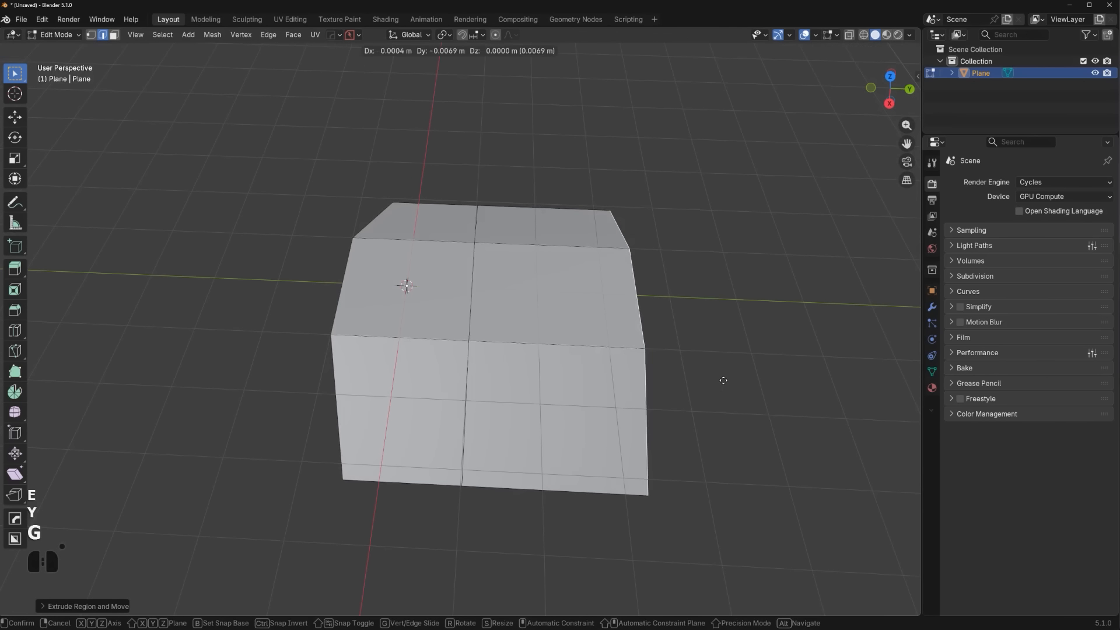
{"action": "key", "text": "z"}
{"action": "left_click", "coordinate": [539, 320]}
Add a loop cut across the extruded section and move the new loop to shape the curved surface
{"action": "middle_click_drag", "start_coordinate": [548, 320], "coordinate": [507, 397]}
{"action": "key", "text": "ctrl+r"}
{"action": "left_click", "coordinate": [552, 298]}
{"action": "key", "text": "KP_5"}
{"action": "key", "text": "g"}
{"action": "left_click", "coordinate": [555, 274]}
{"action": "key", "text": "KP_5"}
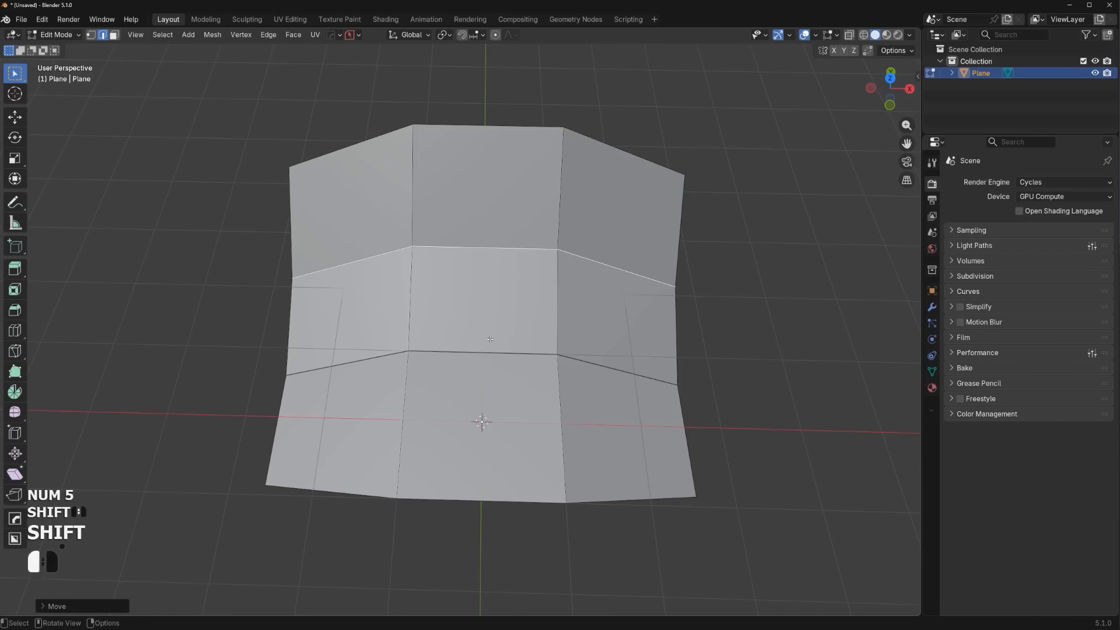
Subdivide the central edge of the lower cross loop and turn its midpoint into an eight-sided circle with a radius of about 0.58
{"action": "right_click", "coordinate": [495, 365]}
{"action": "left_click", "coordinate": [458, 286]}
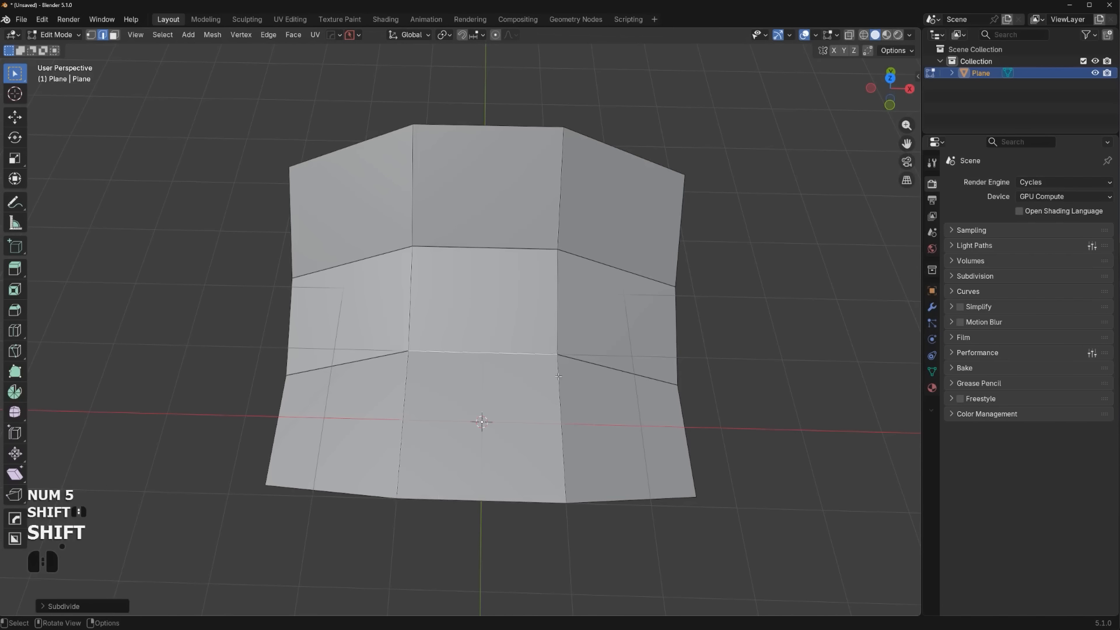
{"action": "key", "text": "Tab"}
{"action": "key", "text": "q"}
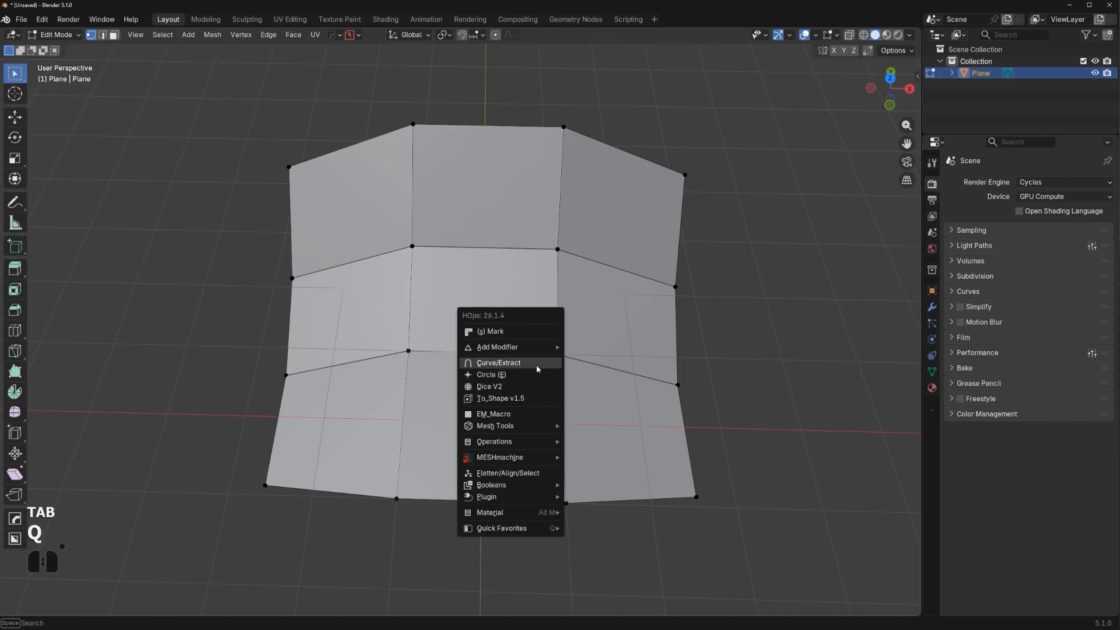
{"action": "left_click", "coordinate": [540, 387]}
{"action": "right_click", "coordinate": [525, 366]}
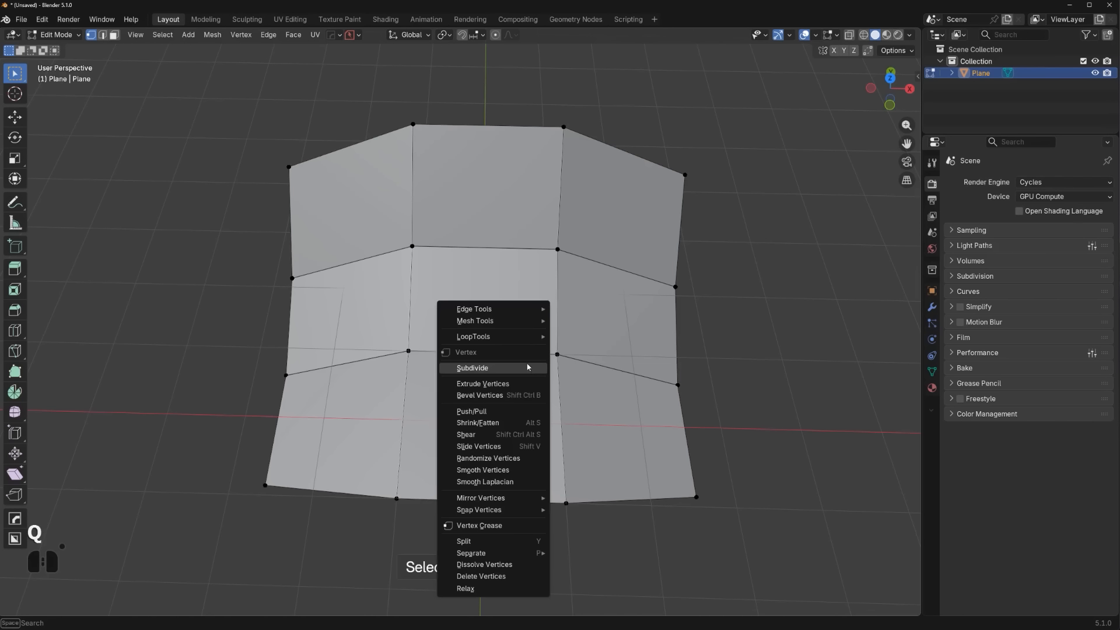
{"action": "key", "text": "q"}
{"action": "left_click", "coordinate": [433, 370]}
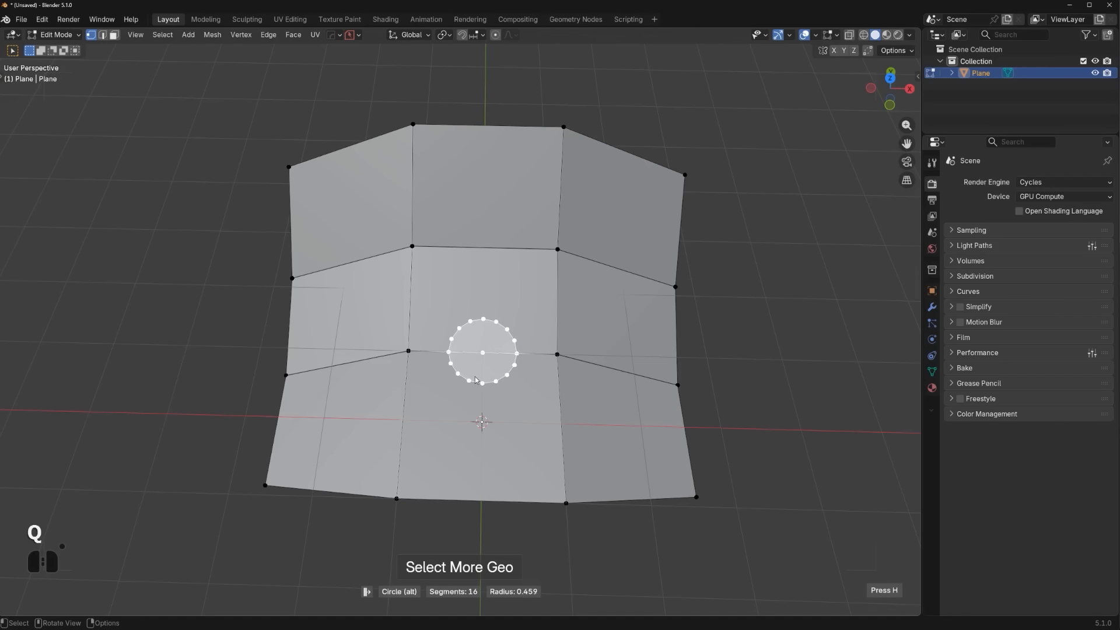
{"action": "scroll", "coordinate": [498, 391], "scroll_direction": "down", "scroll_amount": 1}
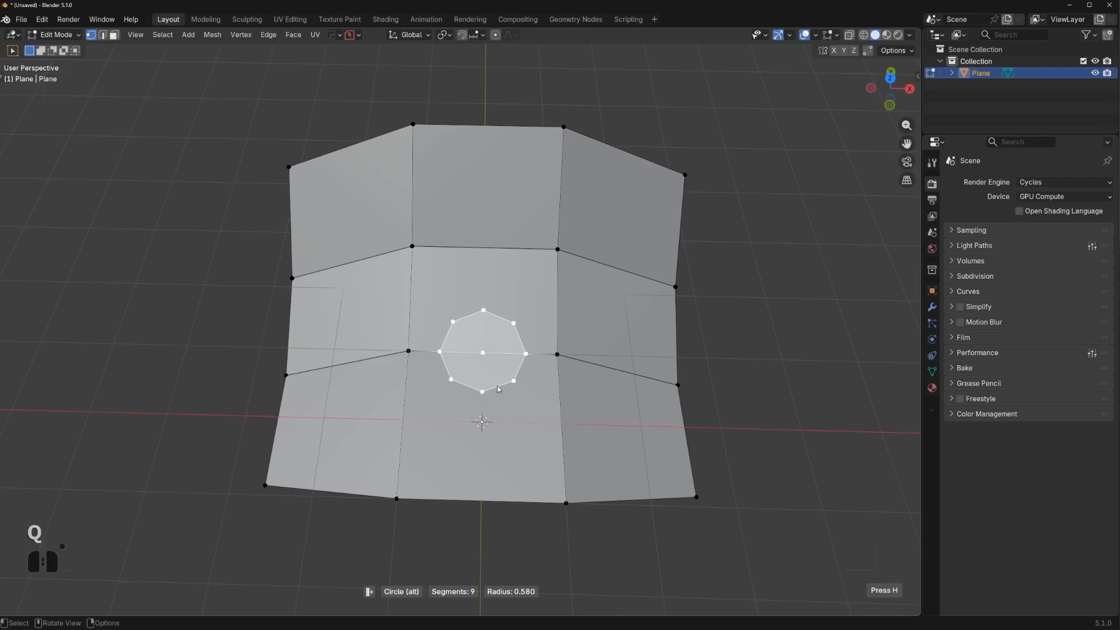
{"action": "left_click", "coordinate": [498, 390]}
Symmetrize the mesh across X with Remove Redundant Center turned off, keeping the centre line through the circle
{"action": "key", "text": "alt+x"}
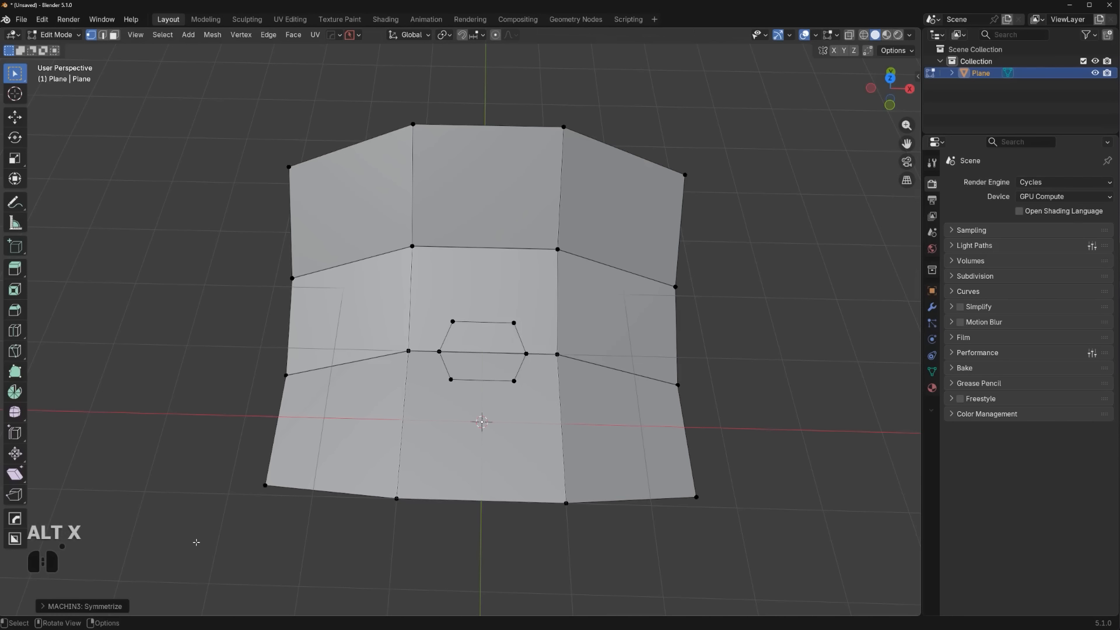
{"action": "left_click", "coordinate": [70, 608]}
{"action": "left_click", "coordinate": [70, 591]}
{"action": "scroll", "coordinate": [514, 330], "scroll_direction": "up", "scroll_amount": 2}
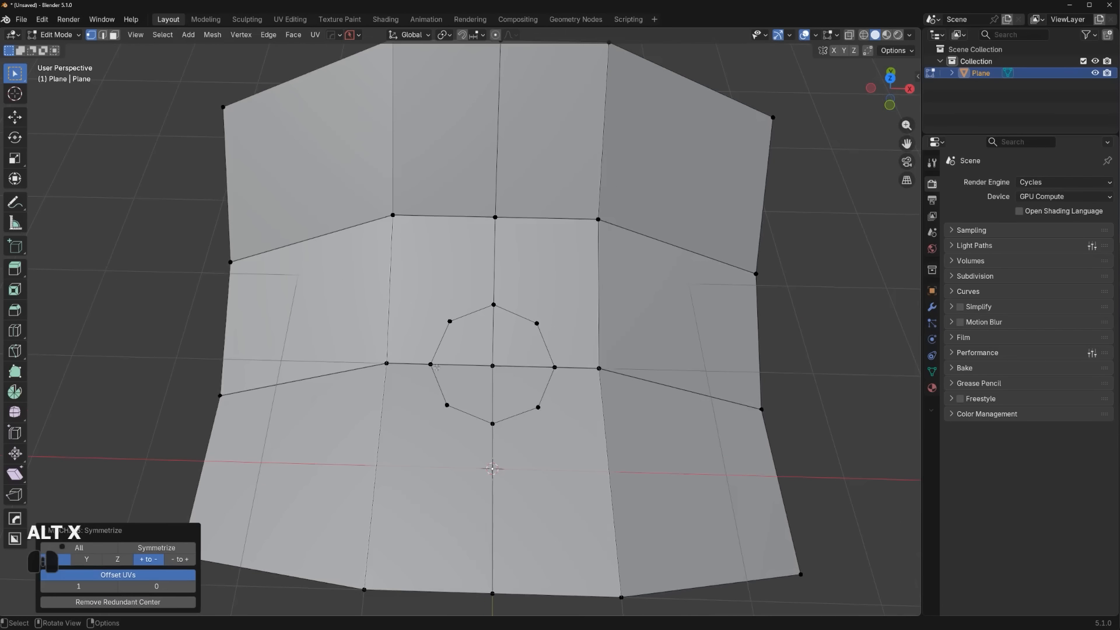
Connect the circle's two diagonal vertices on the +X side to the surrounding face corners and symmetrize the cuts across X
{"action": "middle_click_drag", "start_coordinate": [515, 330], "coordinate": [507, 339], "text": "shift"}
{"action": "left_click", "coordinate": [529, 331], "text": "shift"}
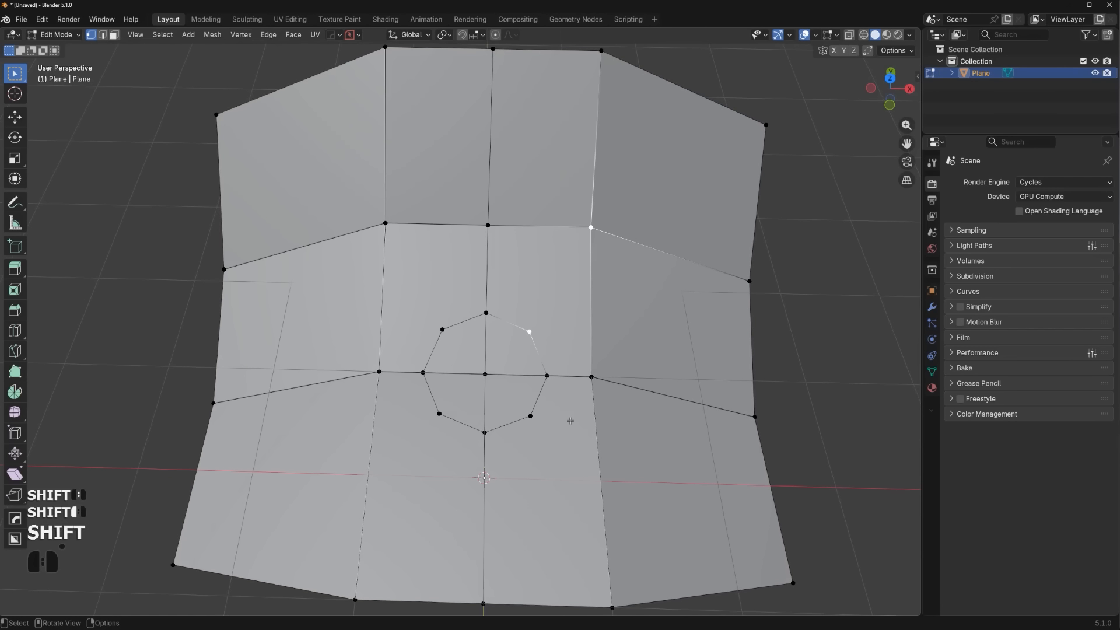
{"action": "left_click", "coordinate": [531, 416]}
{"action": "left_click", "coordinate": [612, 607], "text": "shift"}
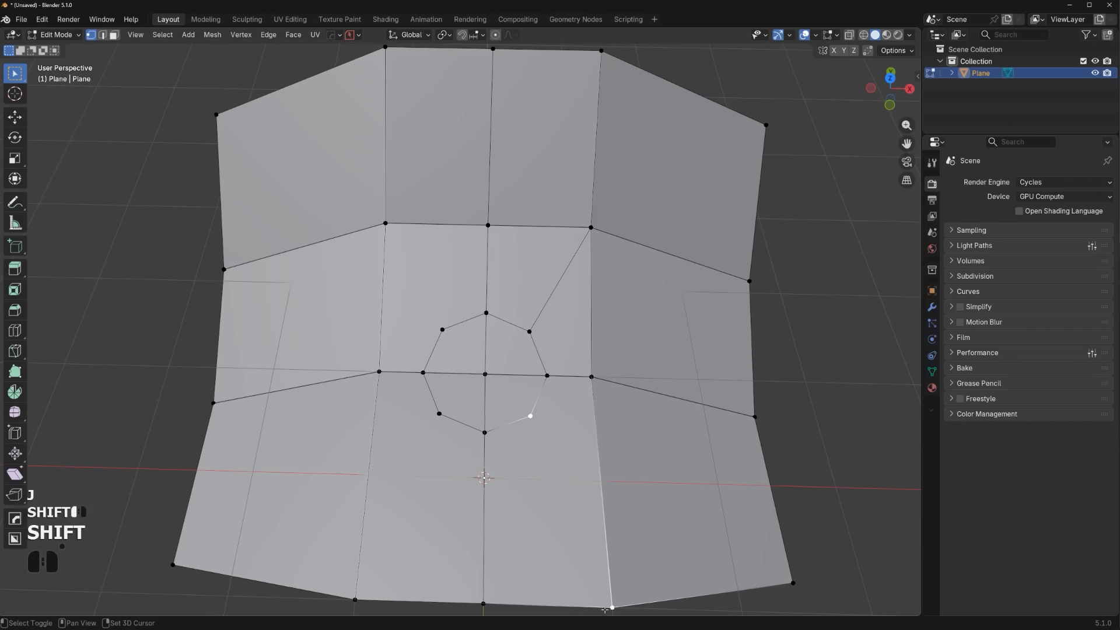
{"action": "key", "text": "j"}
{"action": "key", "text": "alt+x"}
{"action": "scroll", "coordinate": [508, 350], "scroll_direction": "down", "scroll_amount": 1}
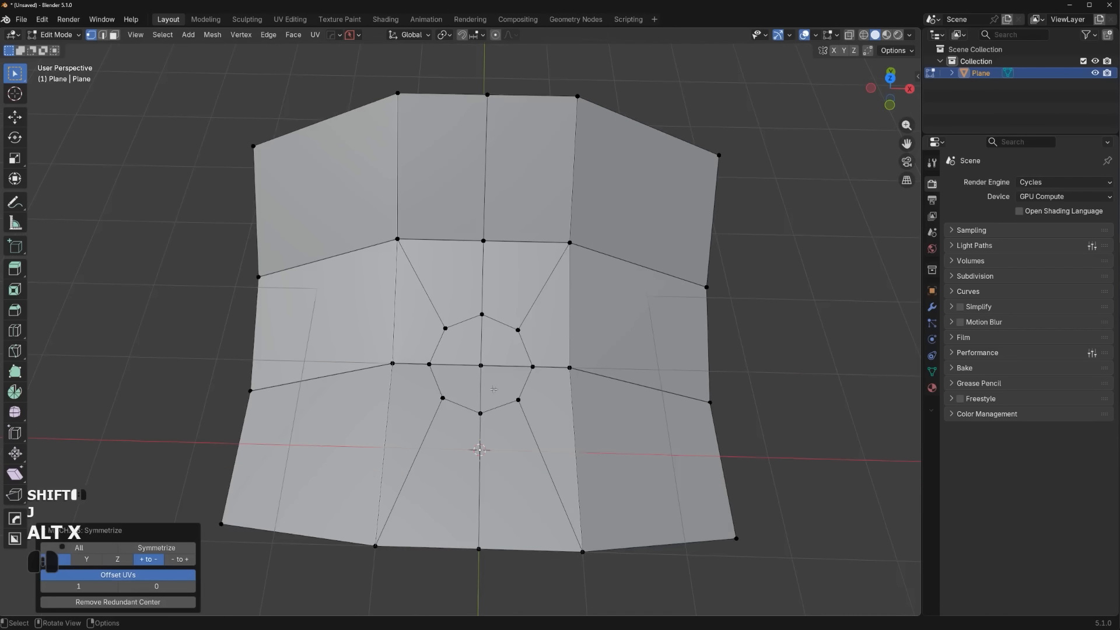
{"action": "mouse_move", "coordinate": [508, 350]}
{"action": "middle_mouse_down", "text": "shift"}
{"action": "mouse_move", "coordinate": [501, 268]}
{"action": "mouse_move", "coordinate": [527, 309]}
{"action": "mouse_move", "coordinate": [503, 339]}
{"action": "middle_mouse_up", "text": "shift"}
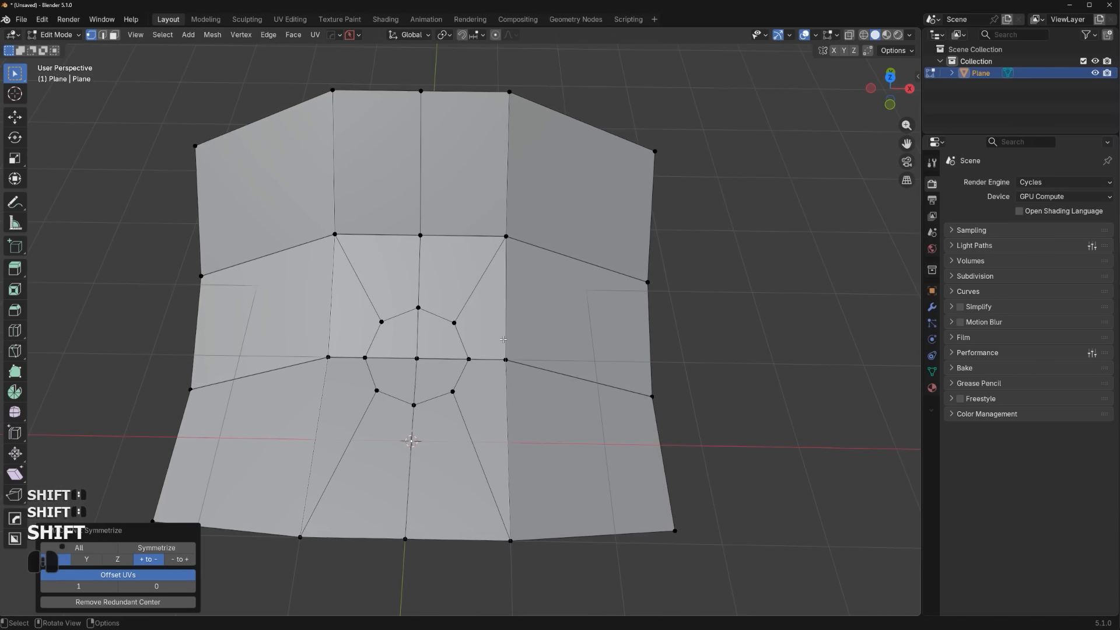
Knife-cut from the circle's lower +X vertex to the outer border, and across between the two diagonal edges below the circle
{"action": "key", "text": "k"}
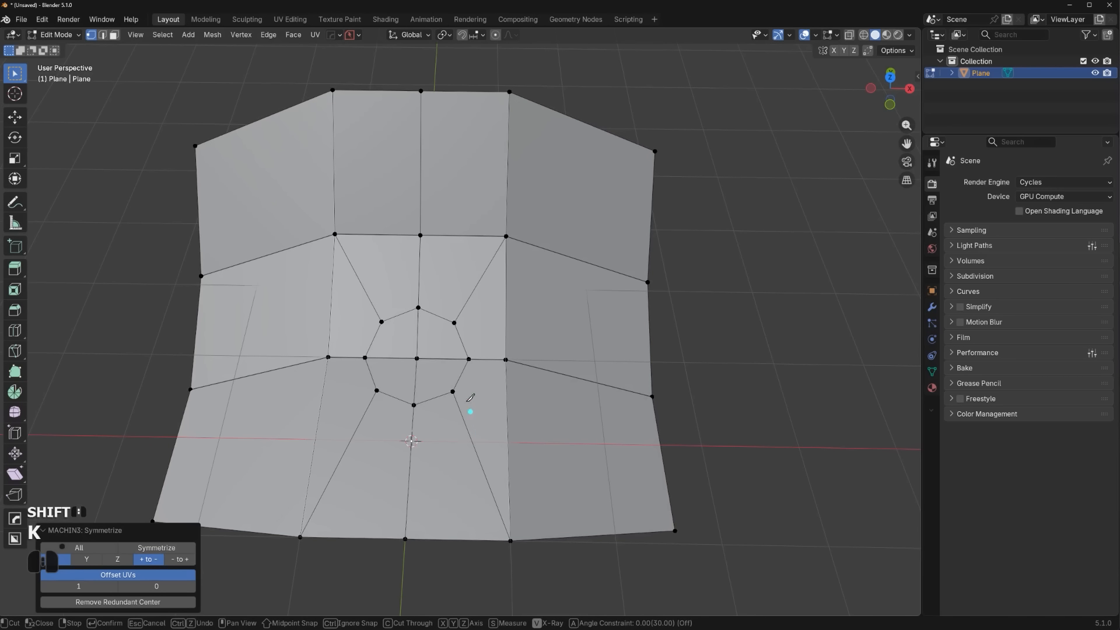
{"action": "left_click", "coordinate": [453, 391]}
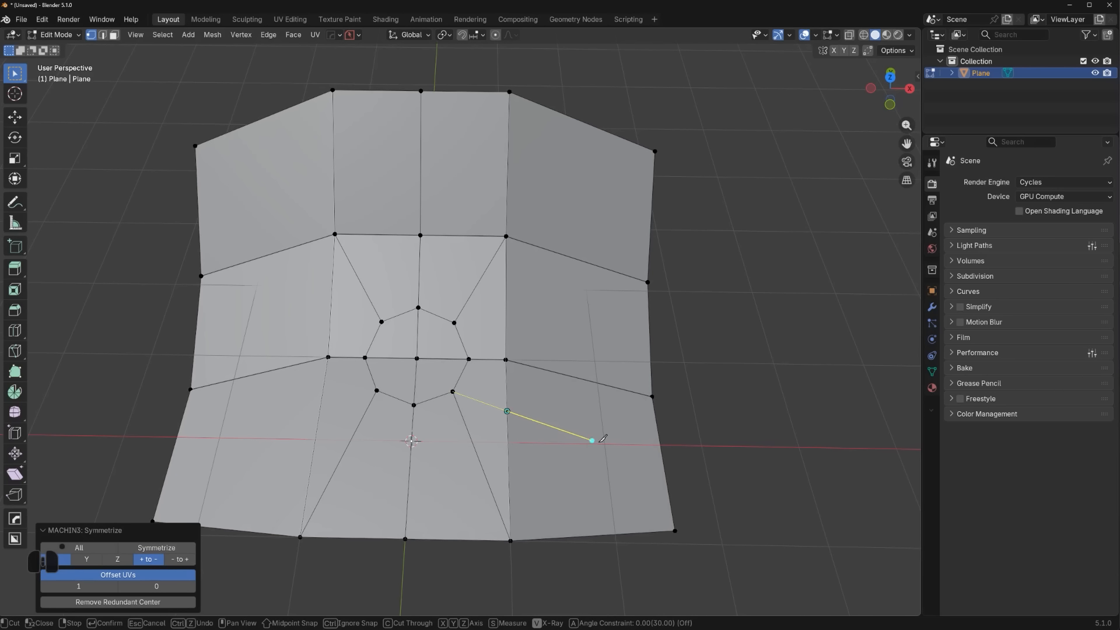
{"action": "left_click", "coordinate": [661, 448]}
{"action": "right_click", "coordinate": [658, 448]}
{"action": "scroll", "coordinate": [541, 449], "scroll_direction": "up", "scroll_amount": 1}
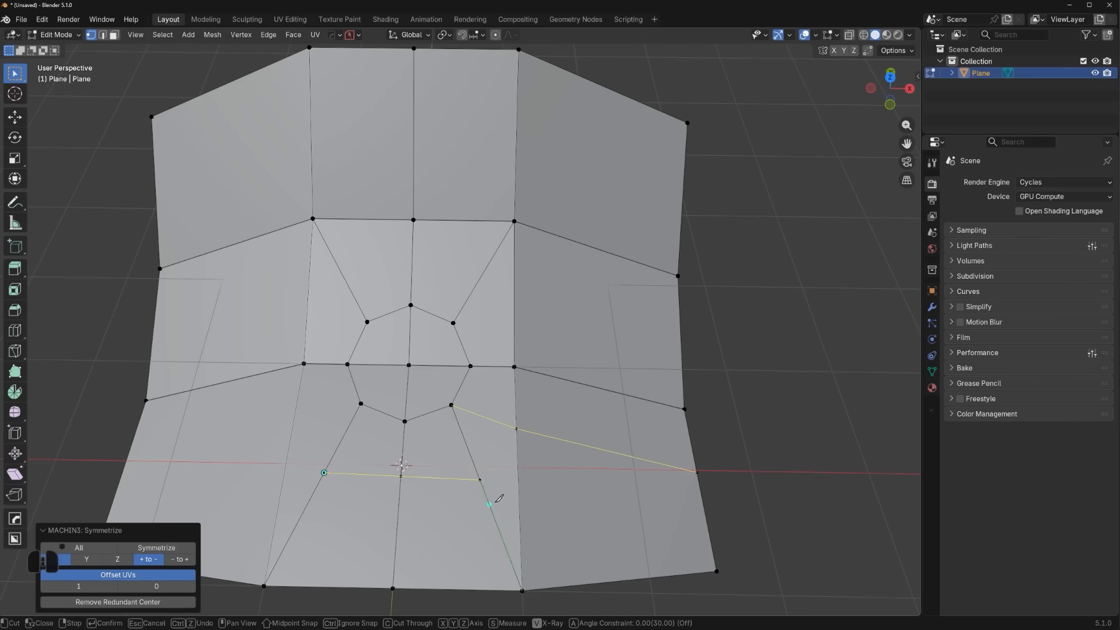
{"action": "key", "text": "space"}
Slide the centre and +X vertices of the cut below the circle to even out the surrounding faces
{"action": "middle_click_drag", "start_coordinate": [407, 480], "coordinate": [402, 449], "text": "shift"}
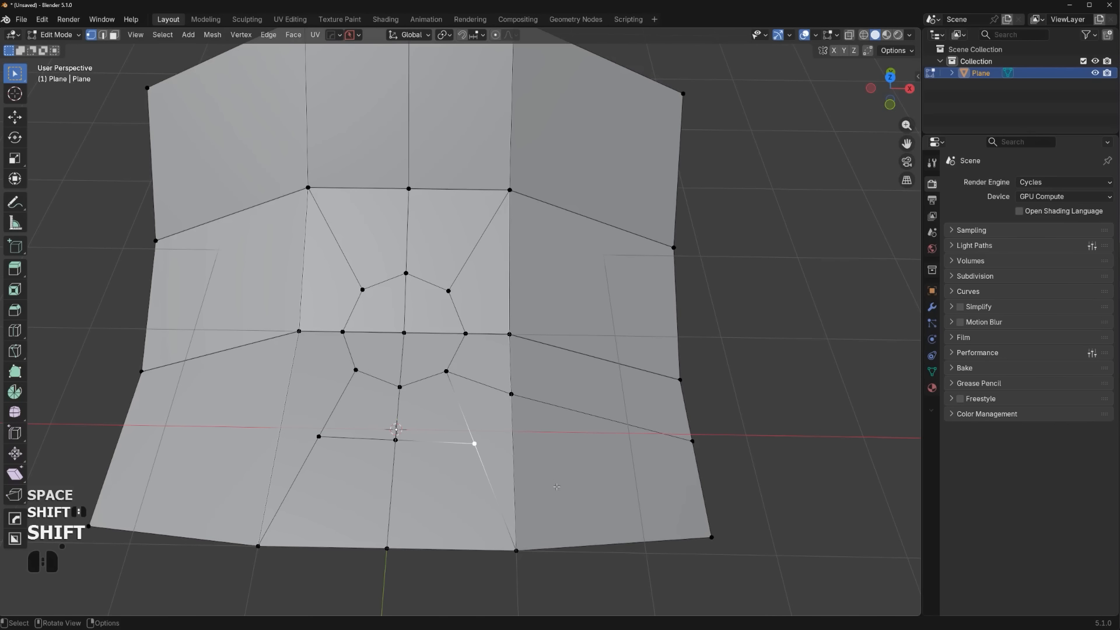
{"action": "key", "text": "g"}
{"action": "key", "text": "g"}
{"action": "left_click", "coordinate": [514, 492]}
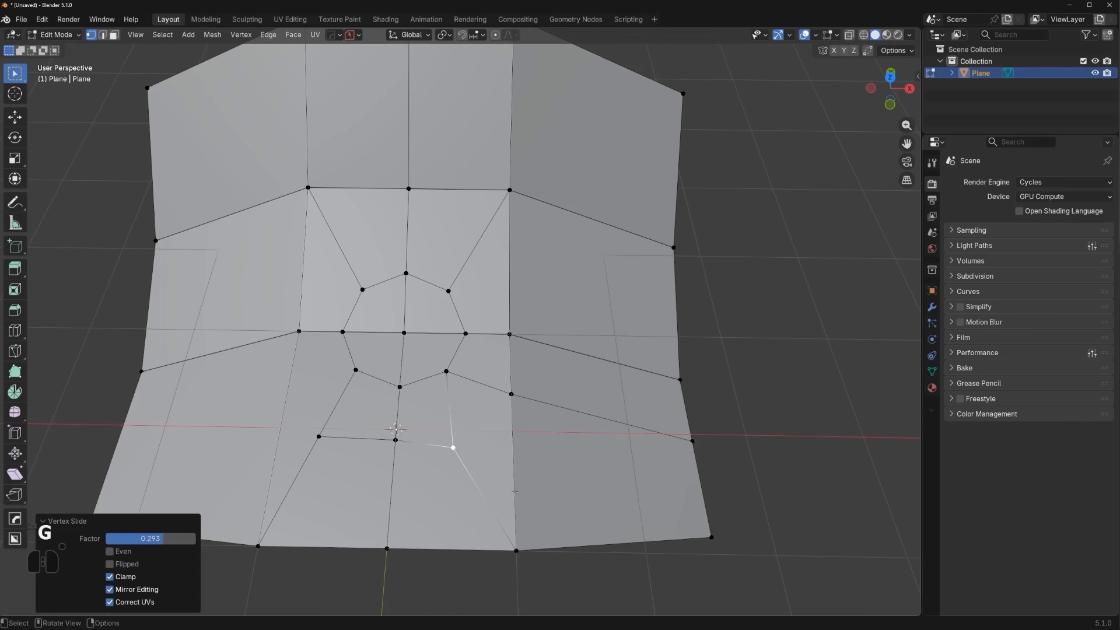
{"action": "left_click", "coordinate": [396, 439]}
{"action": "key", "text": "g"}
{"action": "key", "text": "g"}
{"action": "left_click", "coordinate": [419, 462]}
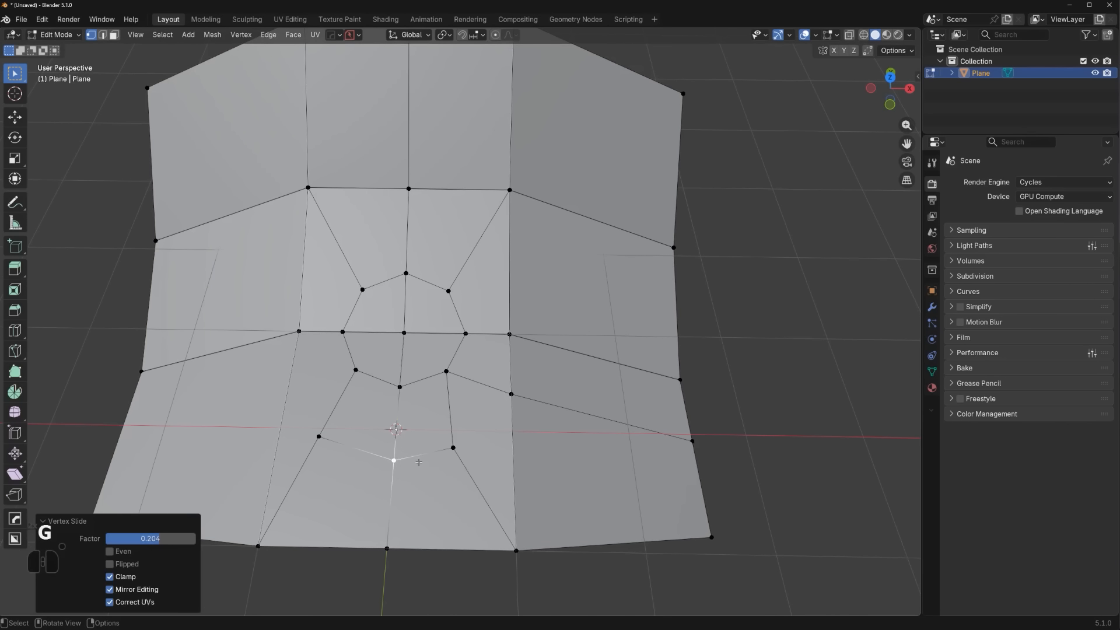
{"action": "left_click", "coordinate": [450, 449]}
{"action": "key", "text": "g"}
{"action": "key", "text": "g"}
{"action": "left_click", "coordinate": [449, 459]}
Slide the vertex where the outward knife cut crosses the +X crease further from the circle's centre line, by about 0.137
{"action": "left_click", "coordinate": [519, 393]}
{"action": "key", "text": "g"}
{"action": "key", "text": "g"}
{"action": "left_click", "coordinate": [513, 413]}
Add a centred lengthwise loop cut through the +X side strip and symmetrize the mesh across X
{"action": "key", "text": "ctrl+r"}
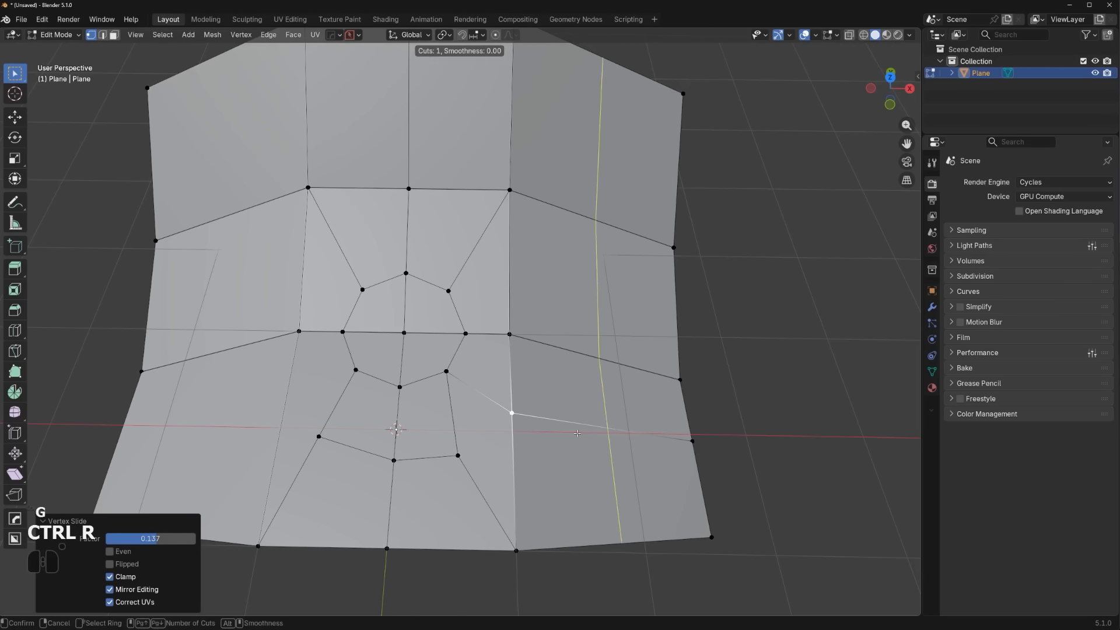
{"action": "left_click", "coordinate": [577, 434]}
{"action": "right_click", "coordinate": [573, 424]}
{"action": "key", "text": "alt+x"}
{"action": "middle_click_drag", "start_coordinate": [607, 435], "coordinate": [398, 379], "text": "shift"}
{"action": "middle_click_drag", "start_coordinate": [450, 350], "coordinate": [432, 286], "text": "shift"}
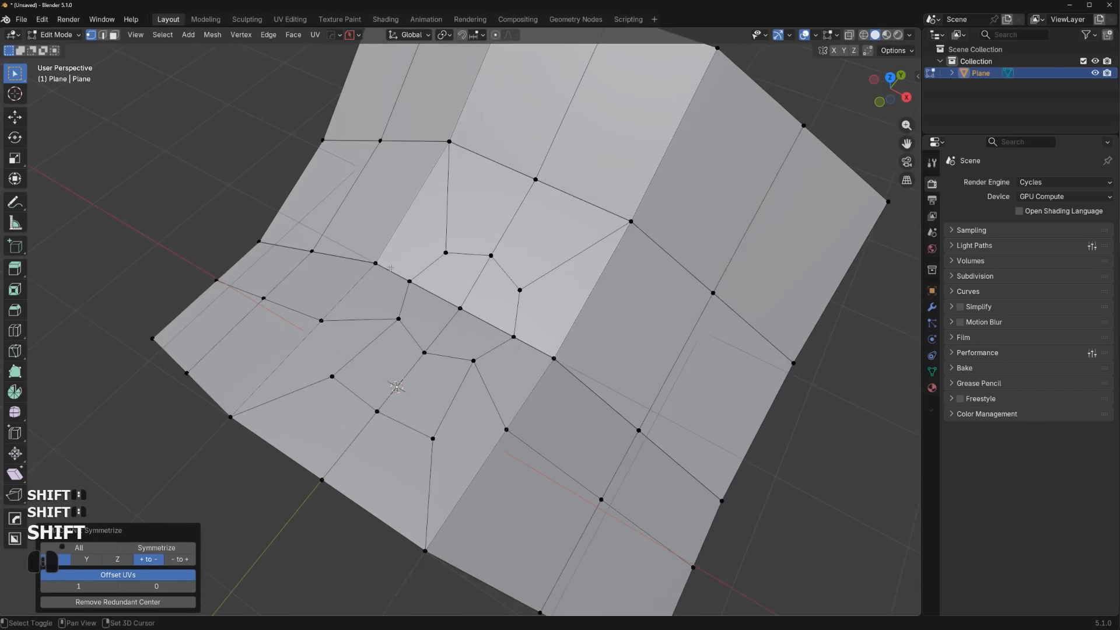
Select the four faces inside the circle and inset them
{"action": "scroll", "coordinate": [447, 278], "scroll_direction": "up", "scroll_amount": 1}
{"action": "key", "text": "Tab"}
{"action": "left_click", "coordinate": [473, 278]}
{"action": "left_click", "coordinate": [496, 292]}
{"action": "left_click", "coordinate": [466, 269], "text": "shift"}
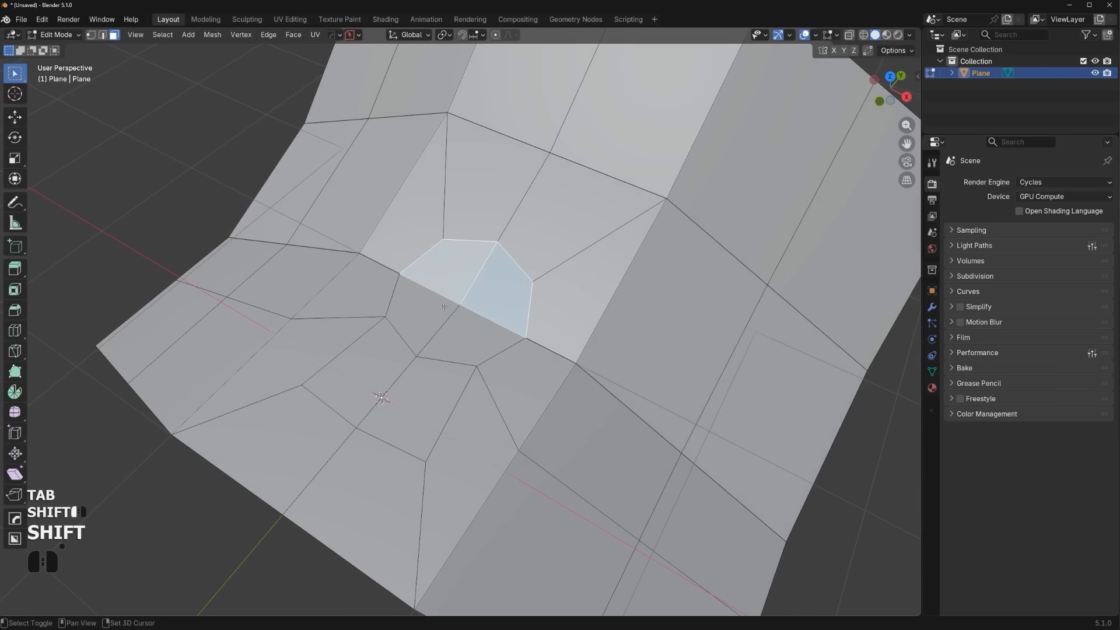
{"action": "left_click", "coordinate": [423, 315], "text": "shift"}
{"action": "left_click", "coordinate": [473, 328], "text": "shift"}
{"action": "key", "text": "i"}
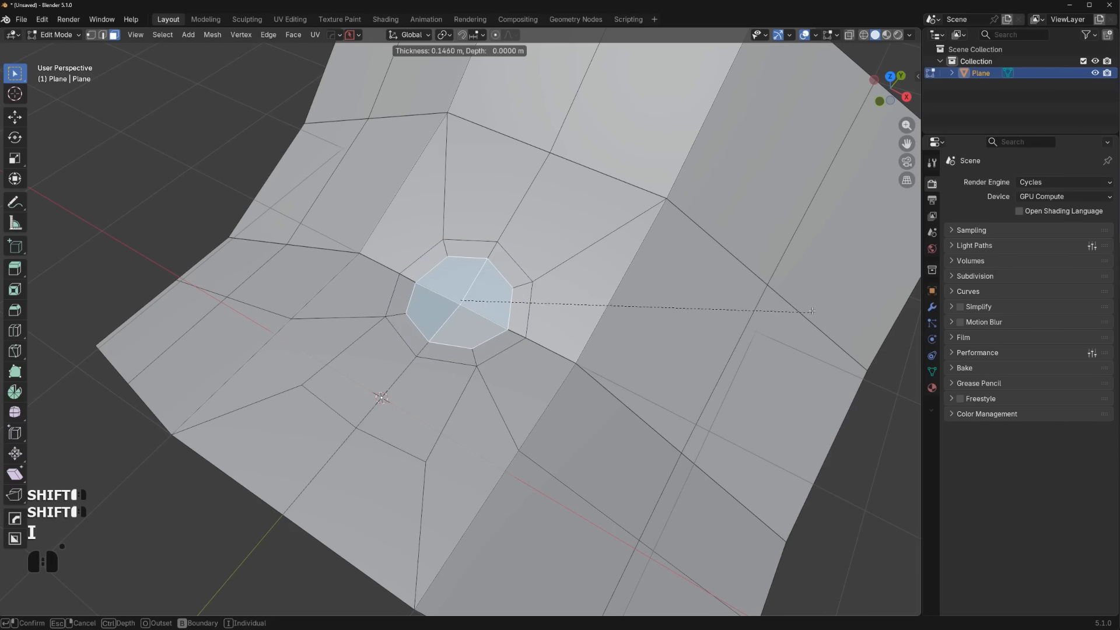
{"action": "left_click", "coordinate": [642, 374]}
Flatten the inset circle faces to the local Z minimum and inset them again by about 0.093 m
{"action": "middle_click_drag", "start_coordinate": [642, 373], "coordinate": [514, 368]}
{"action": "key", "text": "alt+a"}
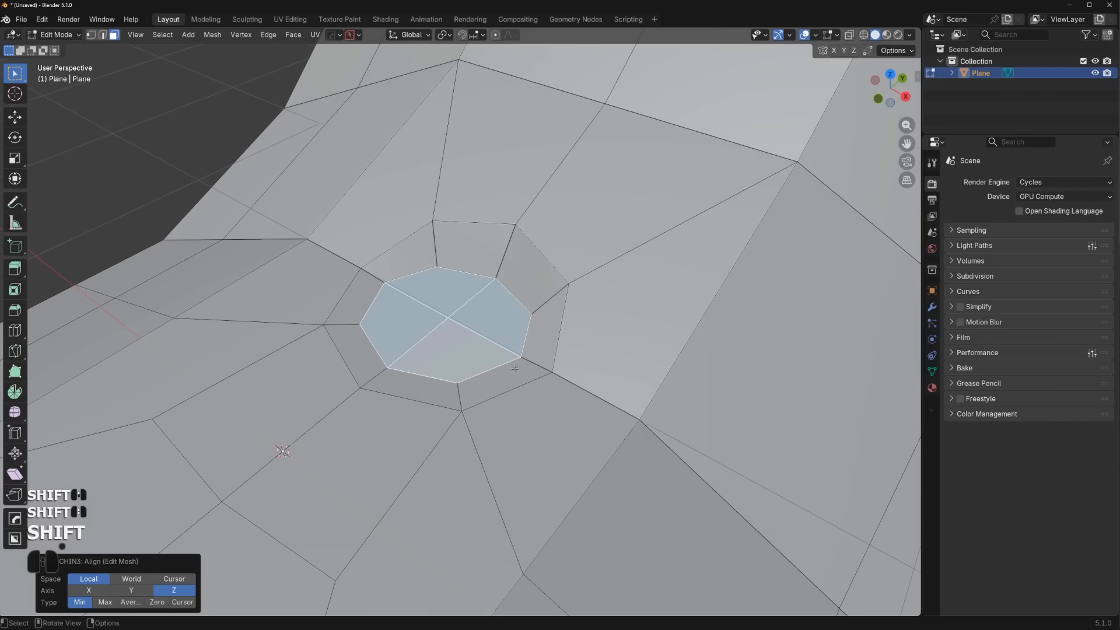
{"action": "key", "text": "i"}
{"action": "left_click", "coordinate": [648, 330]}
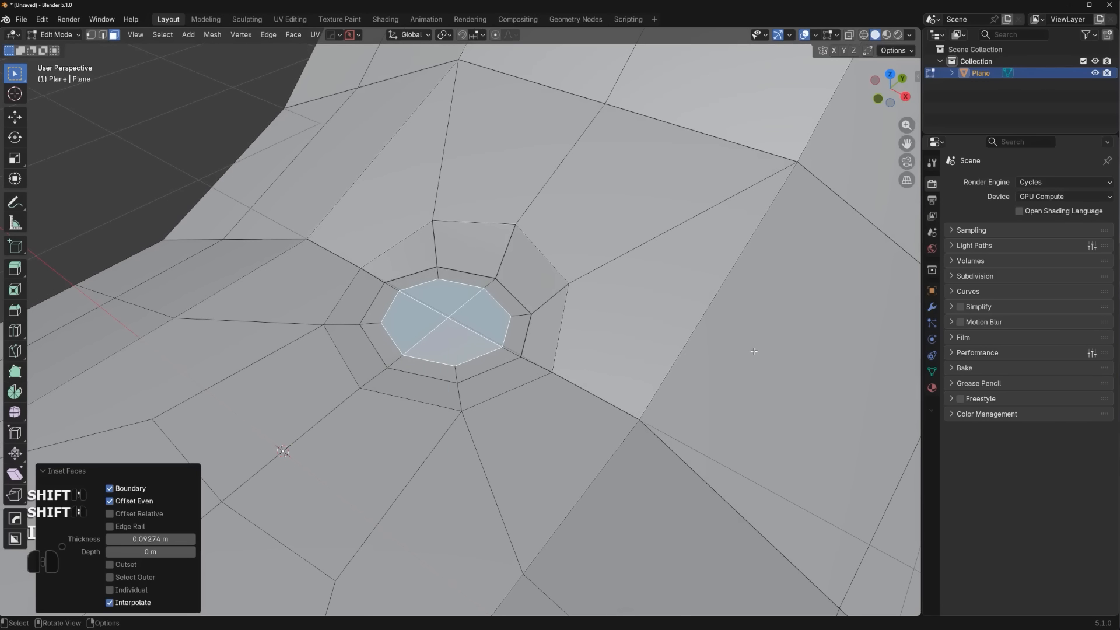
Extrude the inner circle faces downward and delete the end faces to open a hole
{"action": "key", "text": "e"}
{"action": "left_click", "coordinate": [763, 393]}
{"action": "key", "text": "x"}
{"action": "left_click", "coordinate": [769, 395]}
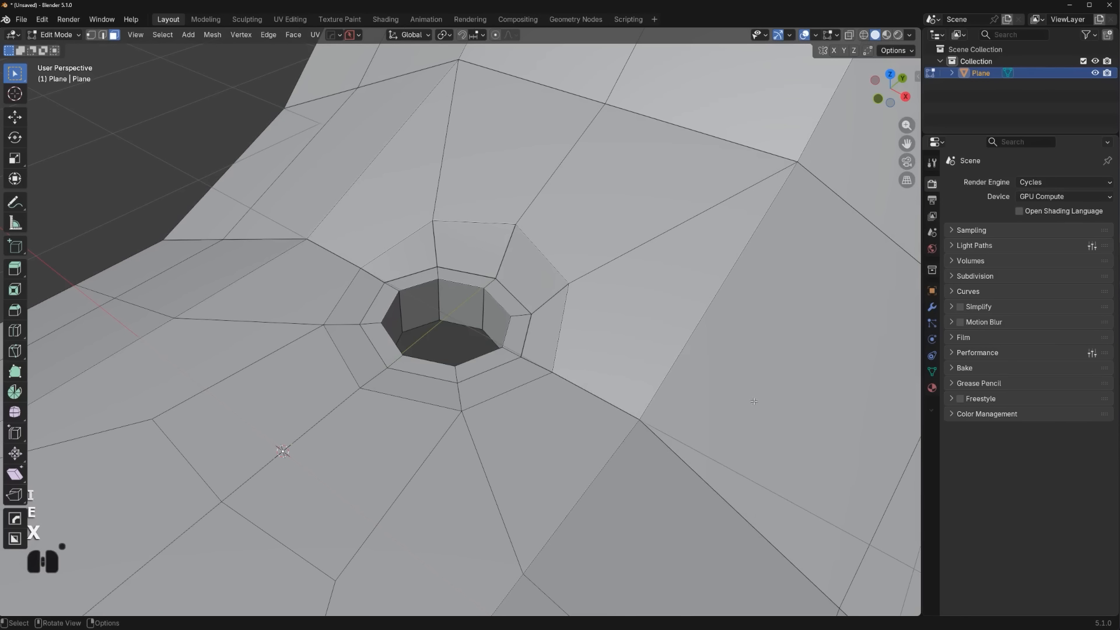
Bevel the outer octagonal edge loop around the recess with 2 segments and an offset of about 0.035 m
{"action": "middle_click_drag", "start_coordinate": [542, 374], "coordinate": [535, 392]}
{"action": "left_click", "coordinate": [472, 200]}
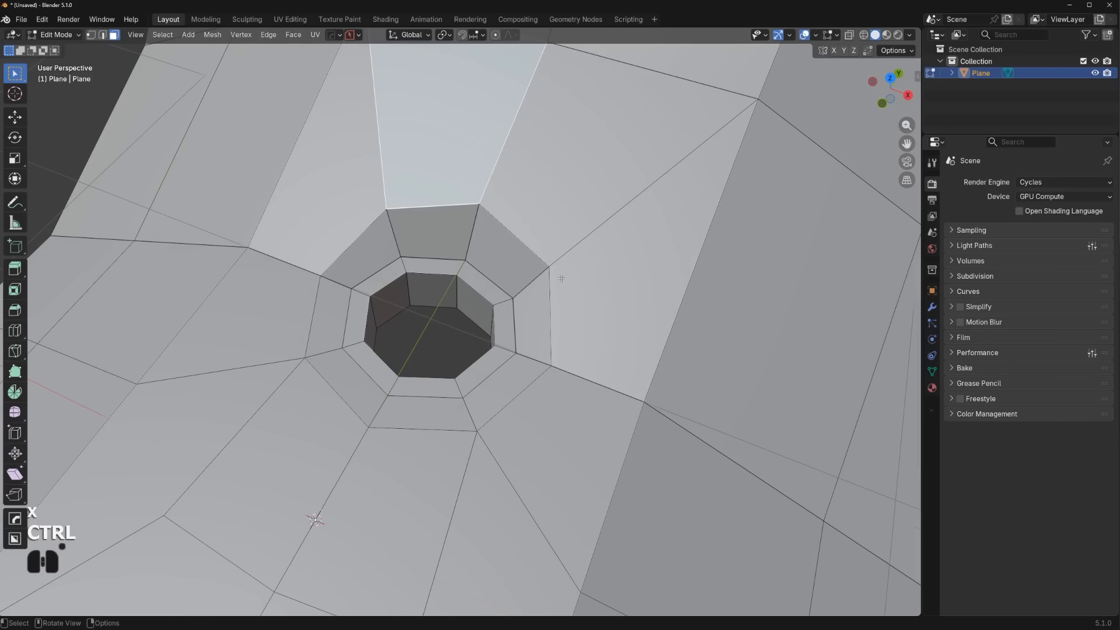
{"action": "left_click", "coordinate": [456, 209]}
{"action": "left_click", "coordinate": [478, 422], "text": "ctrl"}
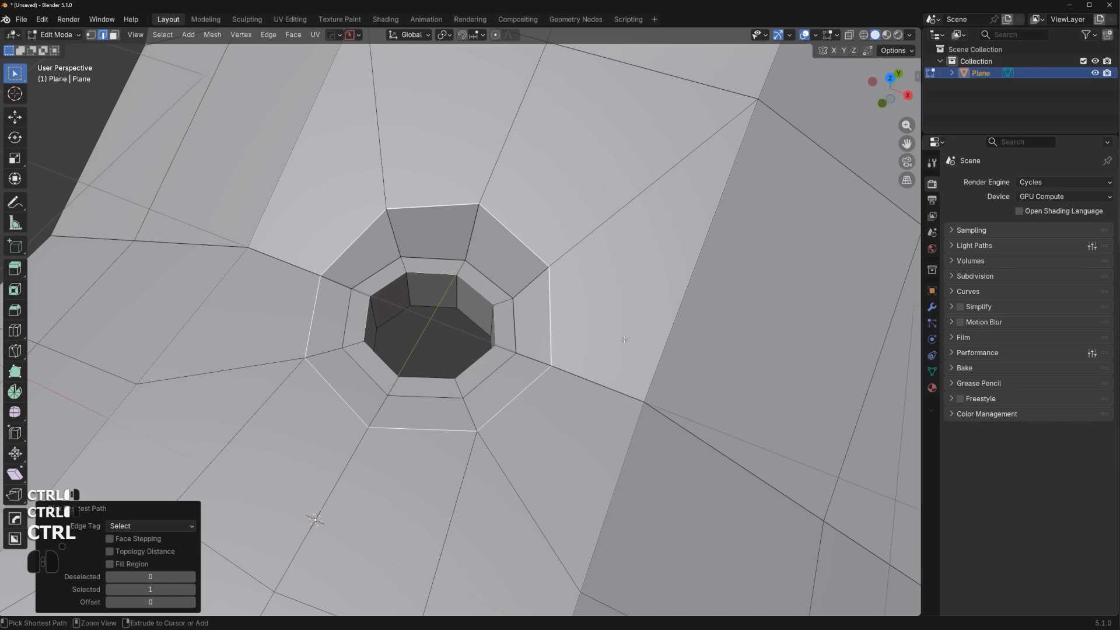
{"action": "key", "text": "ctrl+b"}
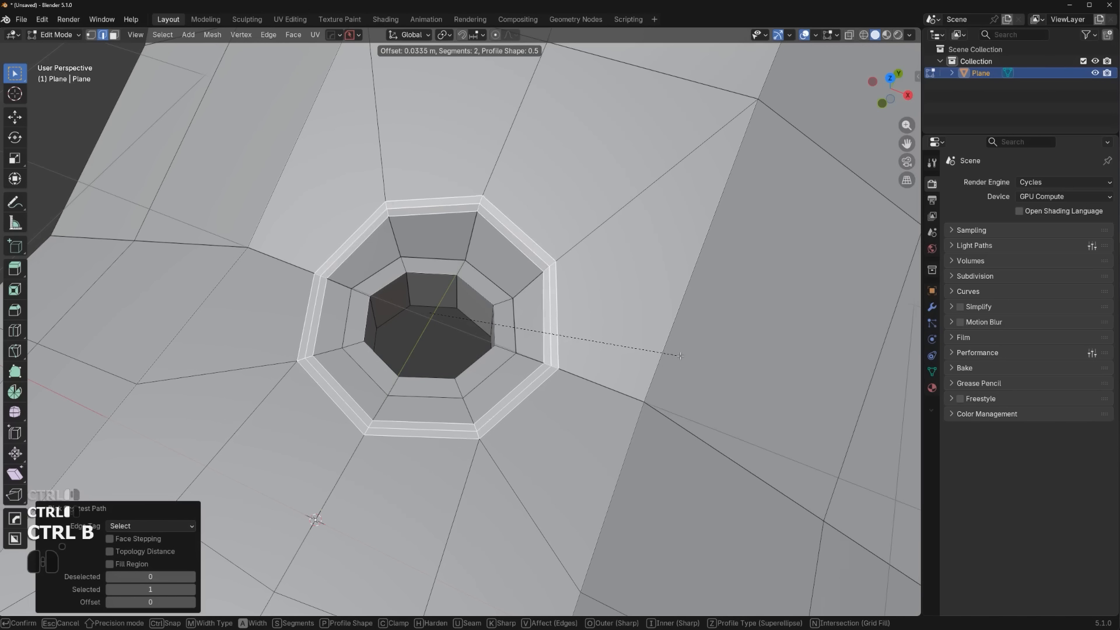
{"action": "key", "text": "shift"}
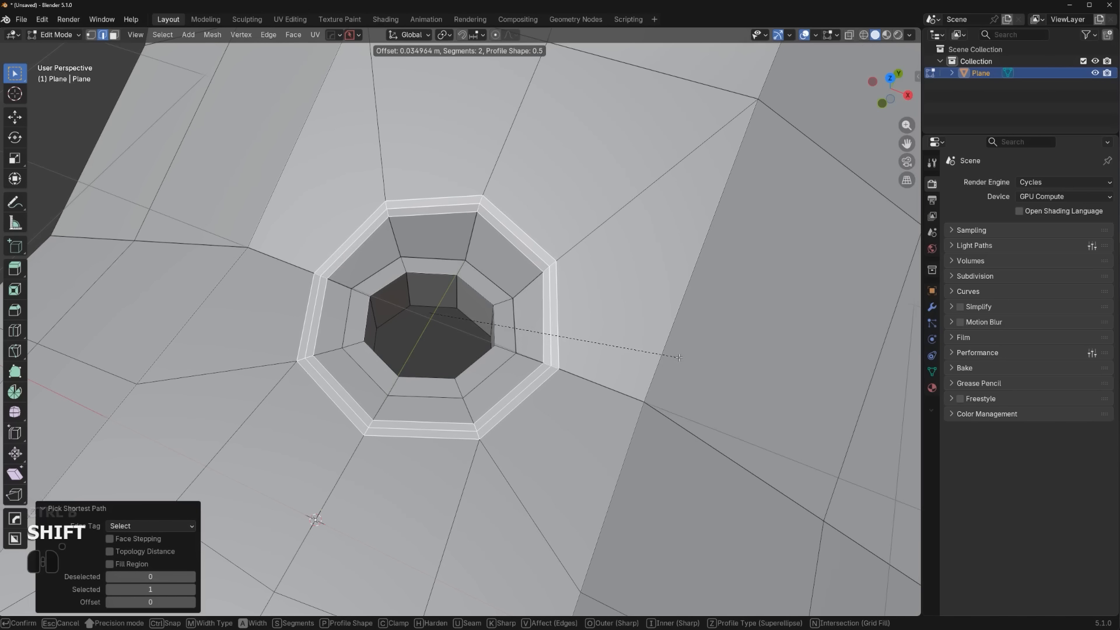
{"action": "left_click", "coordinate": [680, 358], "text": "shift"}
Bevel the hole's rim edge loop with 2 segments and a width of about 0.027 m
{"action": "left_click", "coordinate": [621, 333], "text": "alt"}
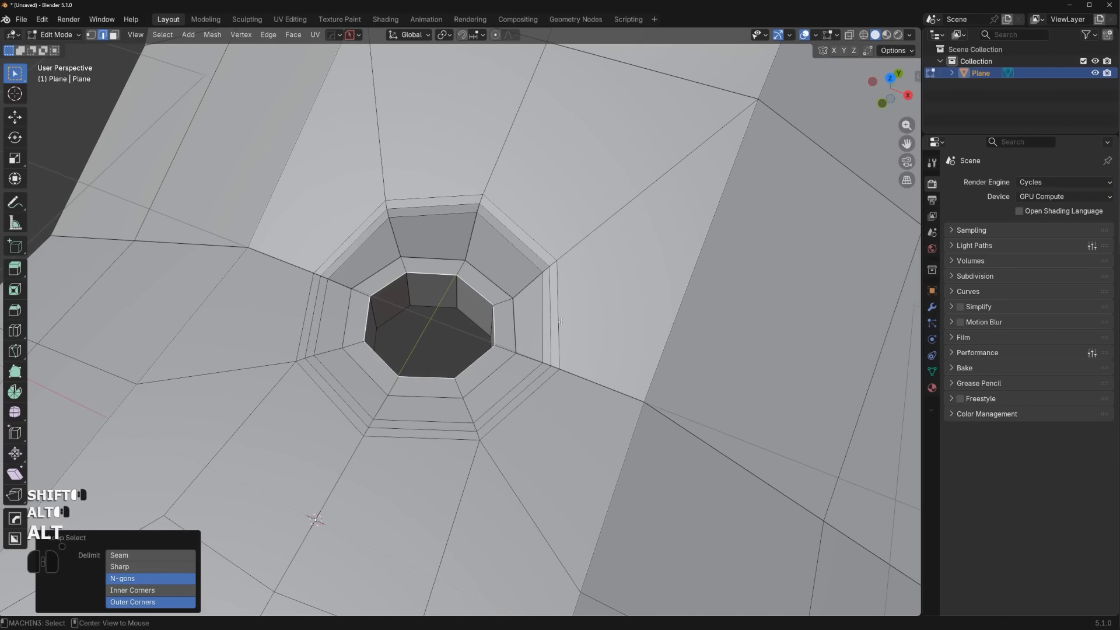
{"action": "key", "text": "ctrl+b"}
{"action": "left_click", "coordinate": [536, 217], "text": "shift"}
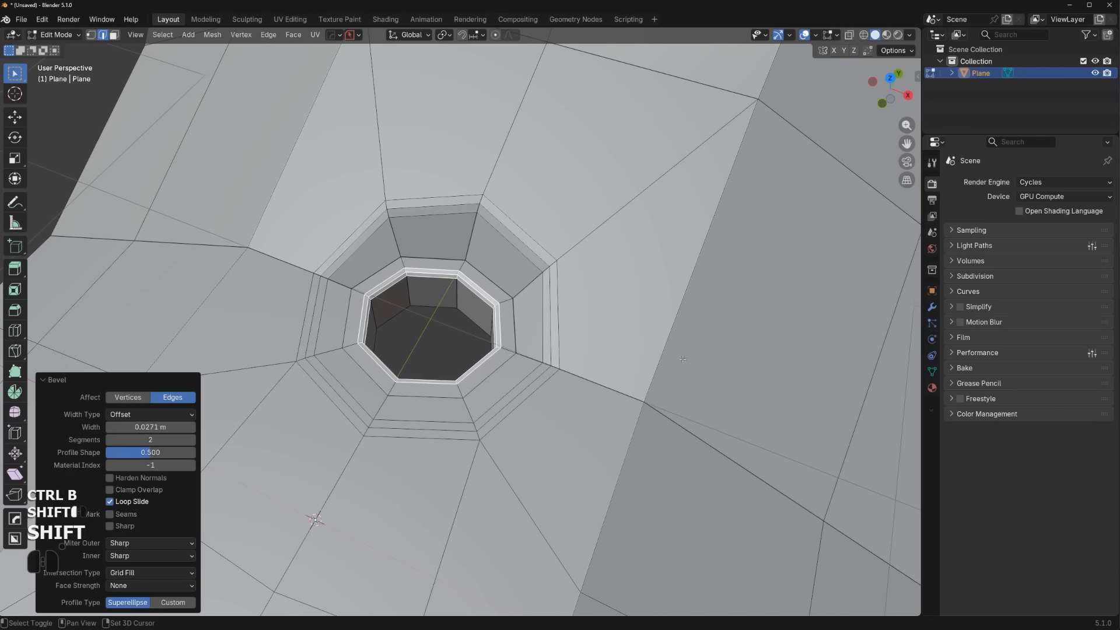
Return to Object Mode, add a level 2 subdivision to the panel and shade it smooth
{"action": "key", "text": "Tab"}
{"action": "scroll", "coordinate": [519, 291], "scroll_direction": "down", "scroll_amount": 8}
{"action": "middle_click_drag", "start_coordinate": [512, 366], "coordinate": [537, 367]}
{"action": "key", "text": "ctrl"}
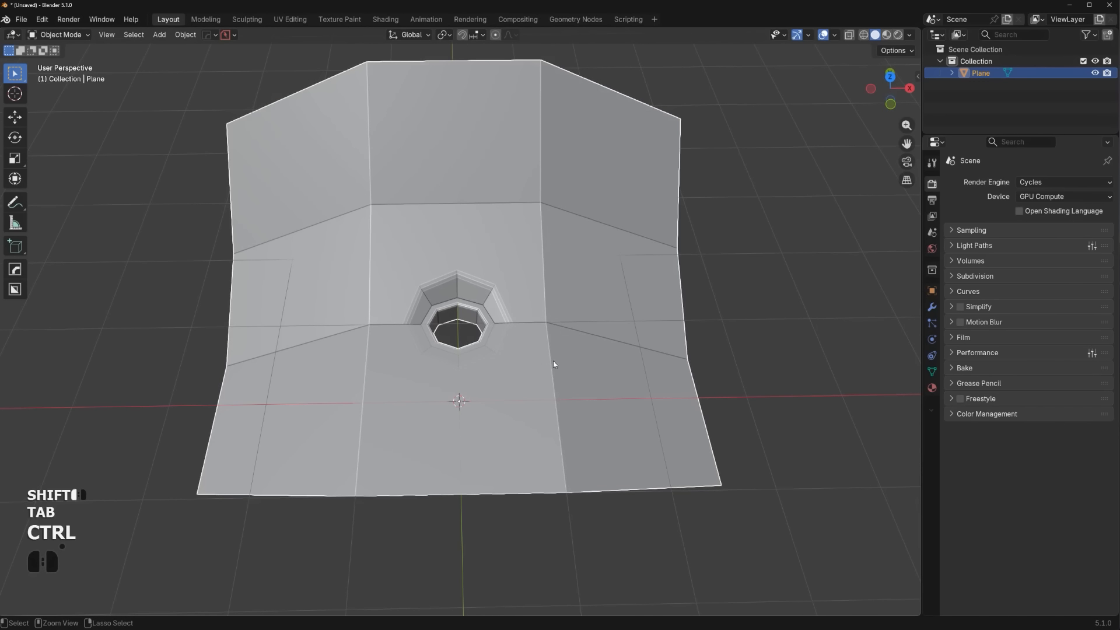
{"action": "key", "text": "ctrl+2"}
{"action": "right_click", "coordinate": [559, 311]}
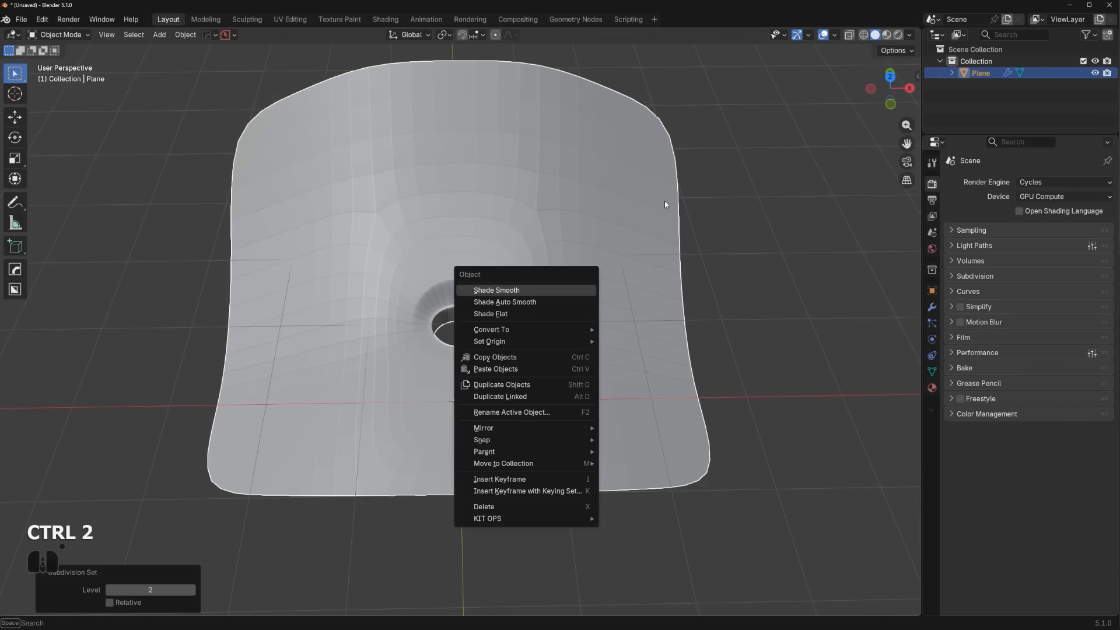
{"action": "right_click", "coordinate": [631, 203]}
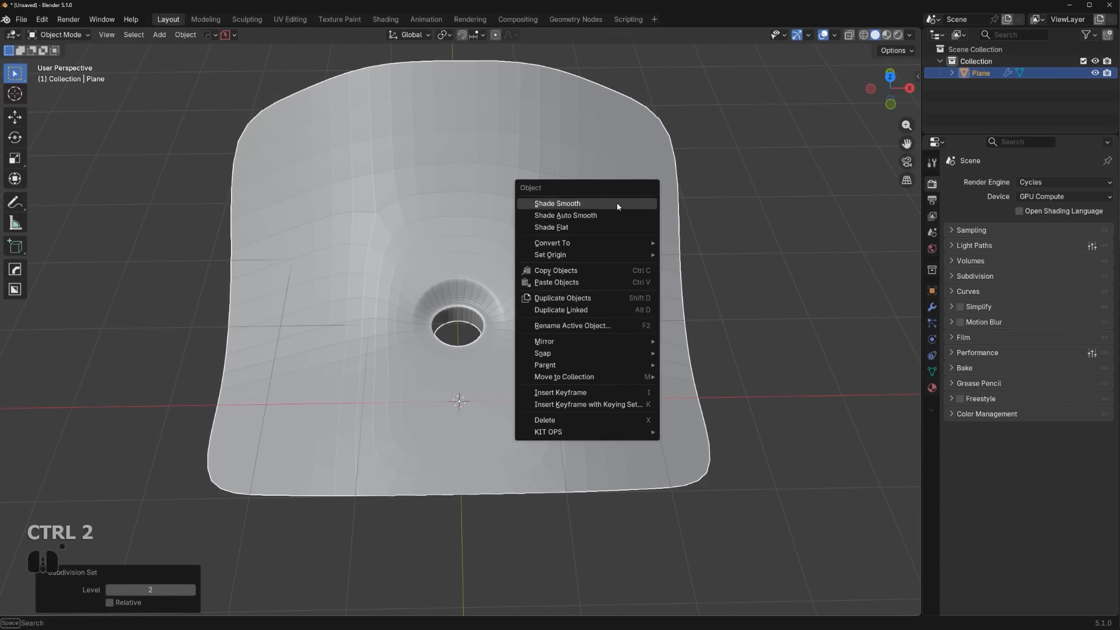
{"action": "left_click", "coordinate": [617, 202]}
{"action": "middle_click_drag", "start_coordinate": [617, 202], "coordinate": [833, 279]}
{"action": "scroll", "coordinate": [545, 327], "scroll_direction": "up", "scroll_amount": 2}
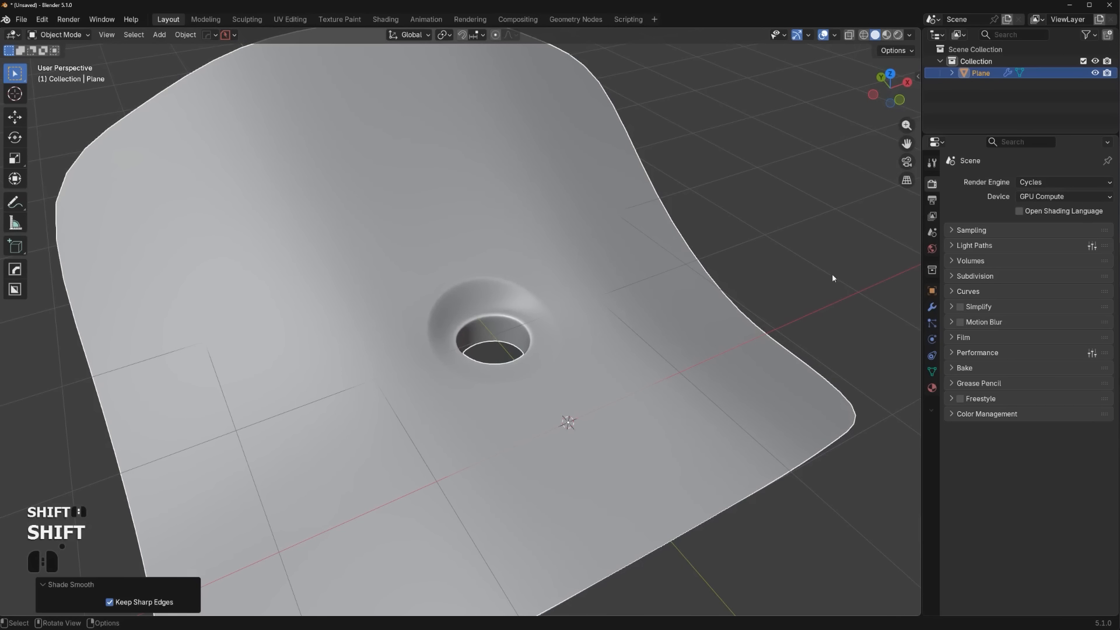
Show the panel's Subdivision modifier settings and examine the smoothed surface around the hole
{"action": "left_click", "coordinate": [931, 308]}
{"action": "scroll", "coordinate": [637, 319], "scroll_direction": "down", "scroll_amount": 3}
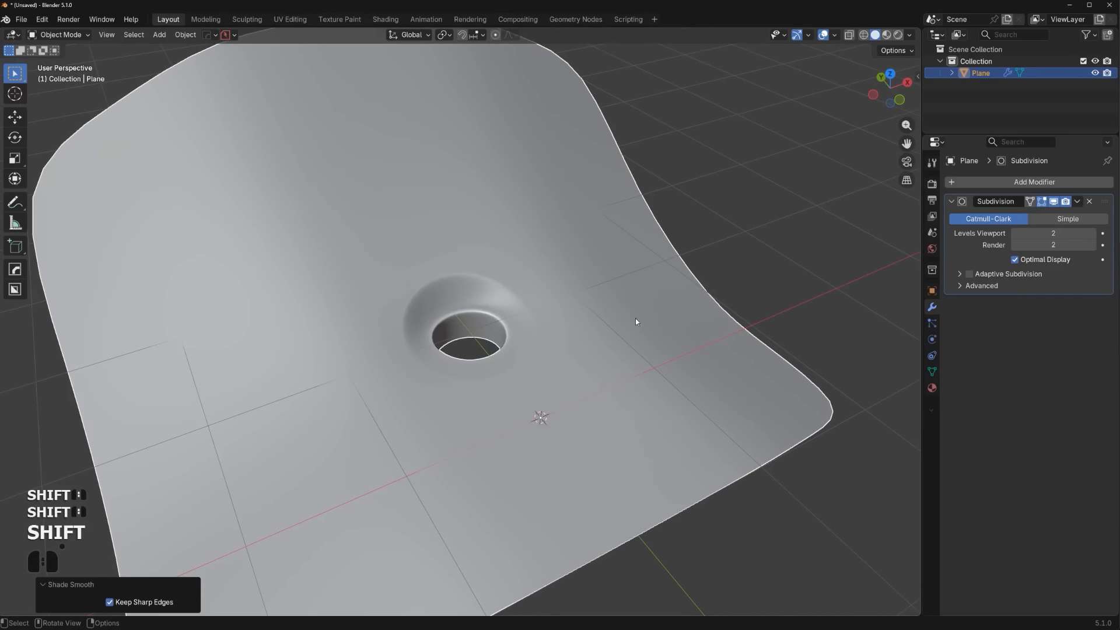
{"action": "mouse_move", "coordinate": [544, 307]}
{"action": "middle_mouse_down"}
{"action": "mouse_move", "coordinate": [565, 321]}
{"action": "mouse_move", "coordinate": [538, 294]}
{"action": "mouse_move", "coordinate": [570, 343]}
{"action": "mouse_move", "coordinate": [552, 348]}
{"action": "mouse_move", "coordinate": [752, 284]}
{"action": "middle_mouse_up"}
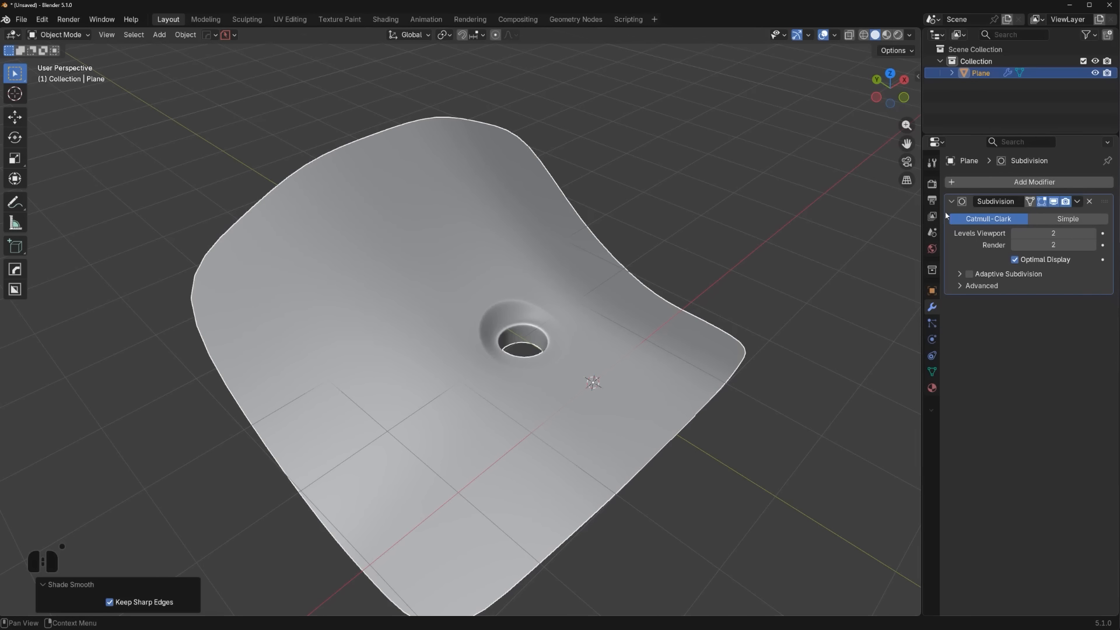
{"action": "middle_click_drag", "start_coordinate": [566, 336], "coordinate": [552, 335]}
{"action": "middle_click_drag", "start_coordinate": [619, 309], "coordinate": [589, 280], "text": "shift"}
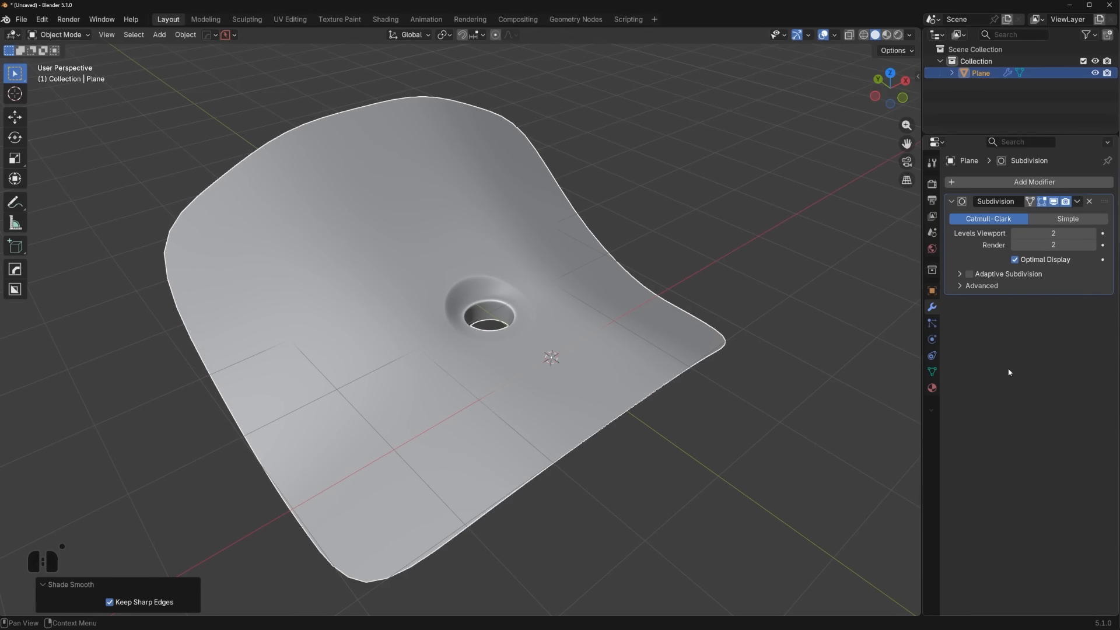
{"action": "middle_click_drag", "start_coordinate": [521, 260], "coordinate": [547, 284], "text": "shift"}
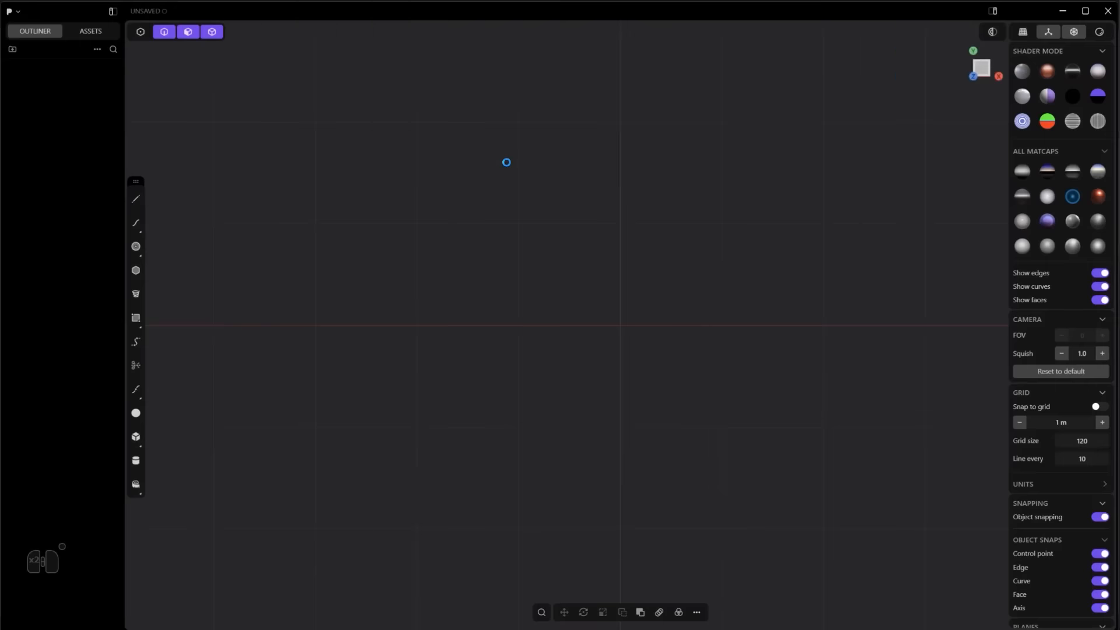
Switch to Plasticity, start a new file and delete the default cube
{"action": "left_click", "coordinate": [7, 10]}
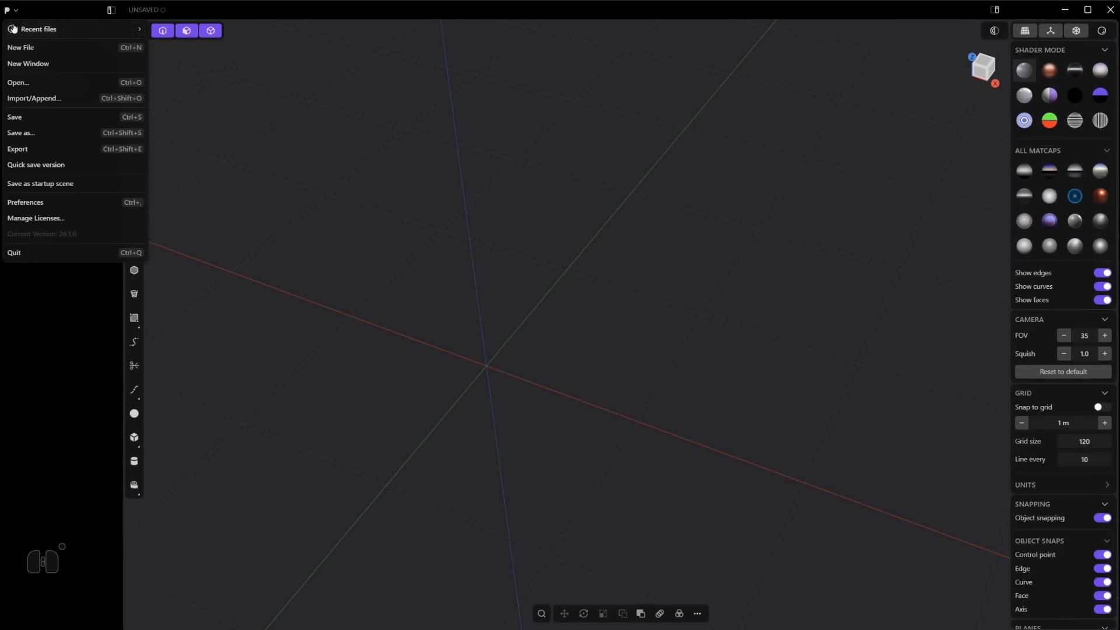
{"action": "left_click", "coordinate": [35, 45]}
{"action": "left_click", "coordinate": [540, 331]}
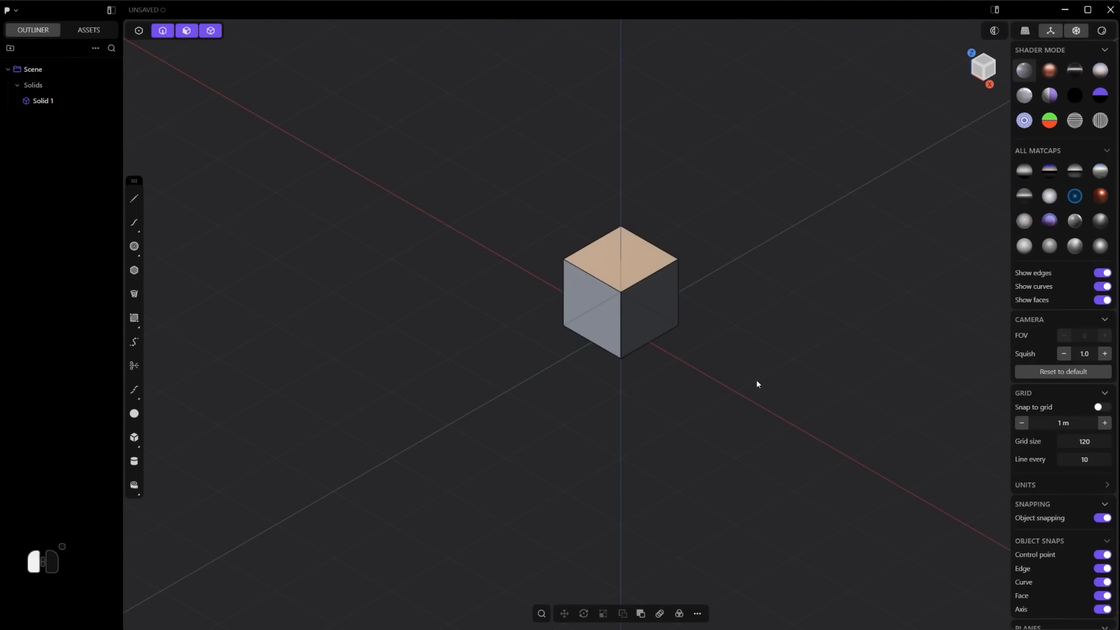
{"action": "key", "text": "4"}
{"action": "left_click", "coordinate": [588, 269]}
{"action": "key", "text": "x"}
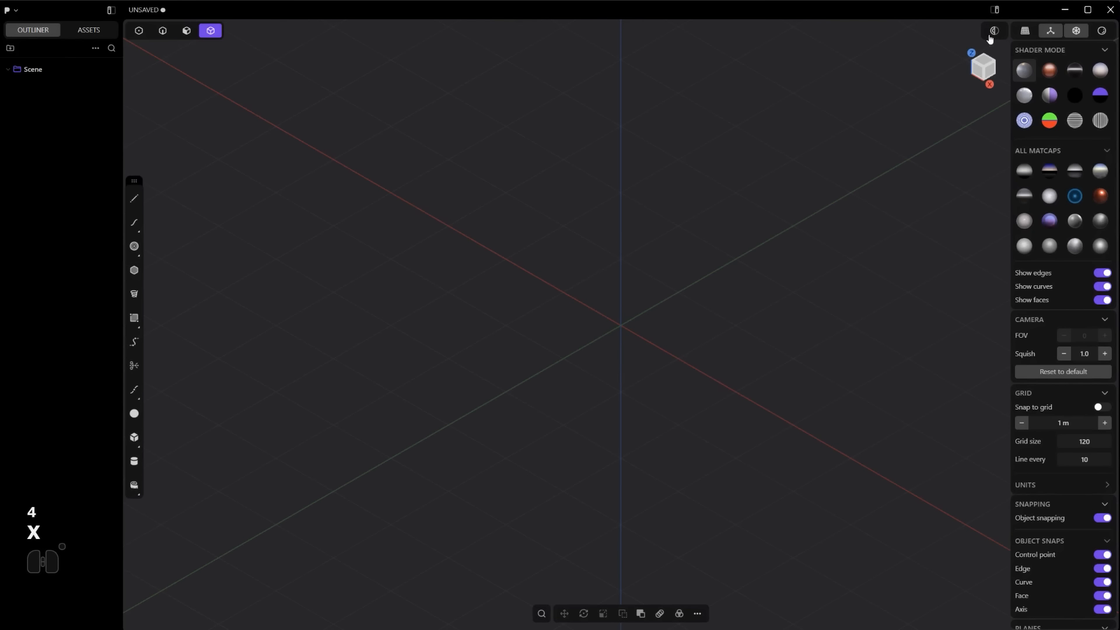
Switch back to Blender, connect the Plasticity add-on to localhost:8980 and enable the live link
{"action": "left_click", "coordinate": [1064, 10]}
{"action": "middle_click_drag", "start_coordinate": [674, 319], "coordinate": [636, 310], "text": "shift"}
{"action": "scroll", "coordinate": [768, 282], "scroll_direction": "down", "scroll_amount": 2}
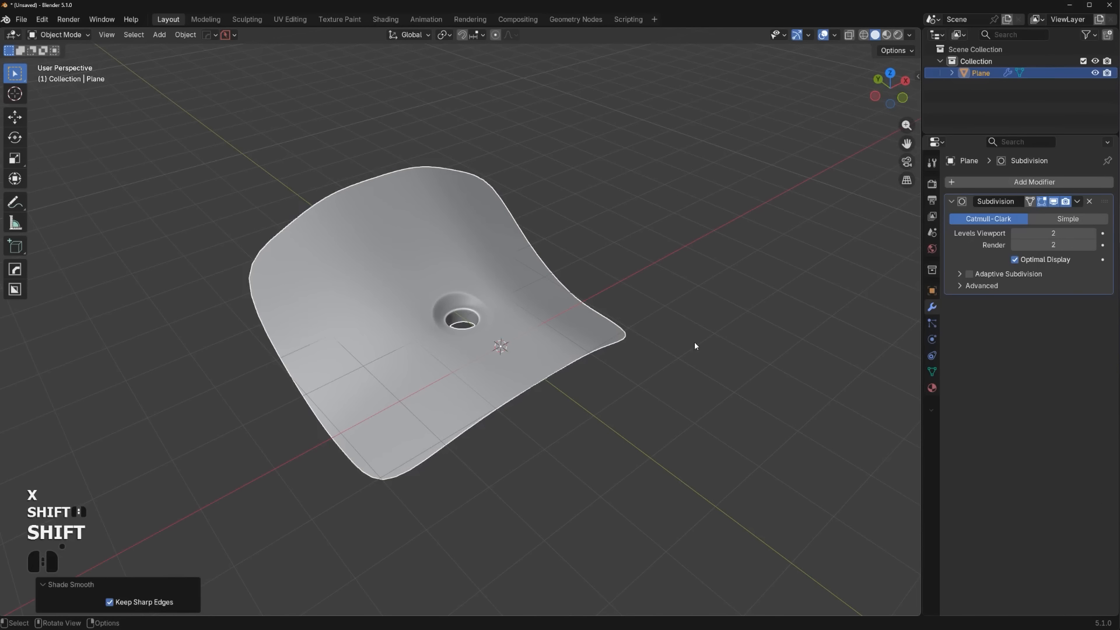
{"action": "key", "text": "n"}
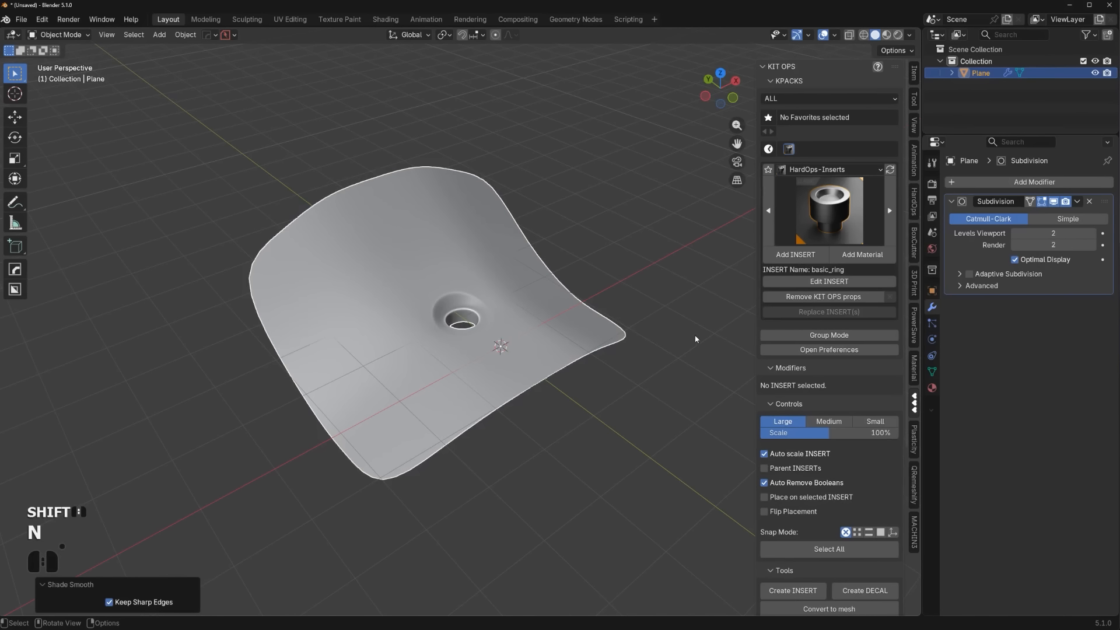
{"action": "left_click", "coordinate": [915, 440]}
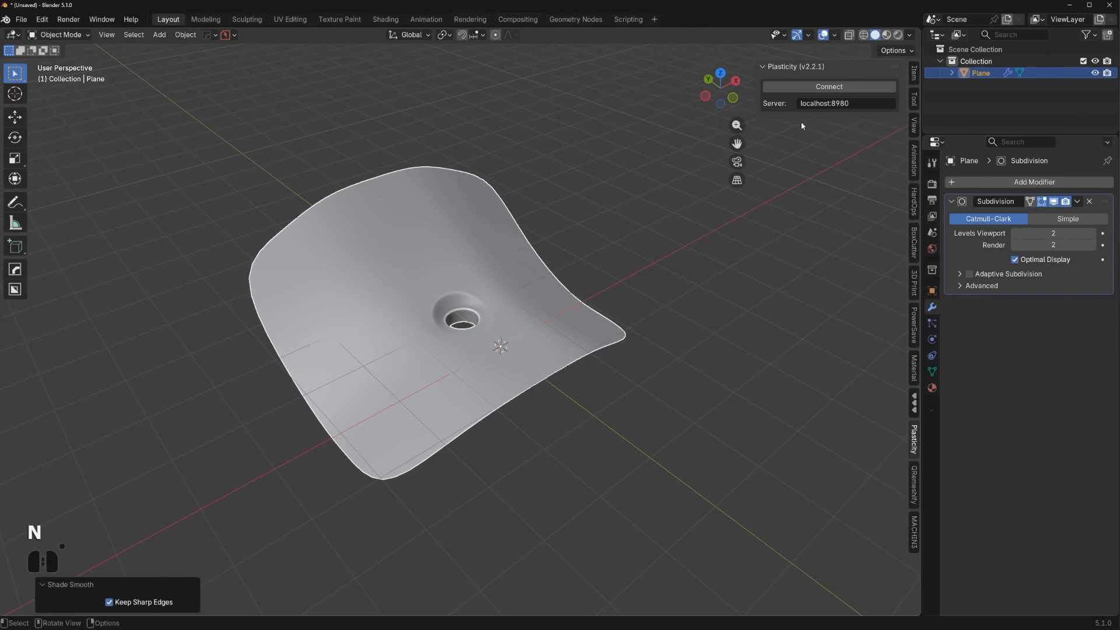
{"action": "left_click", "coordinate": [828, 87]}
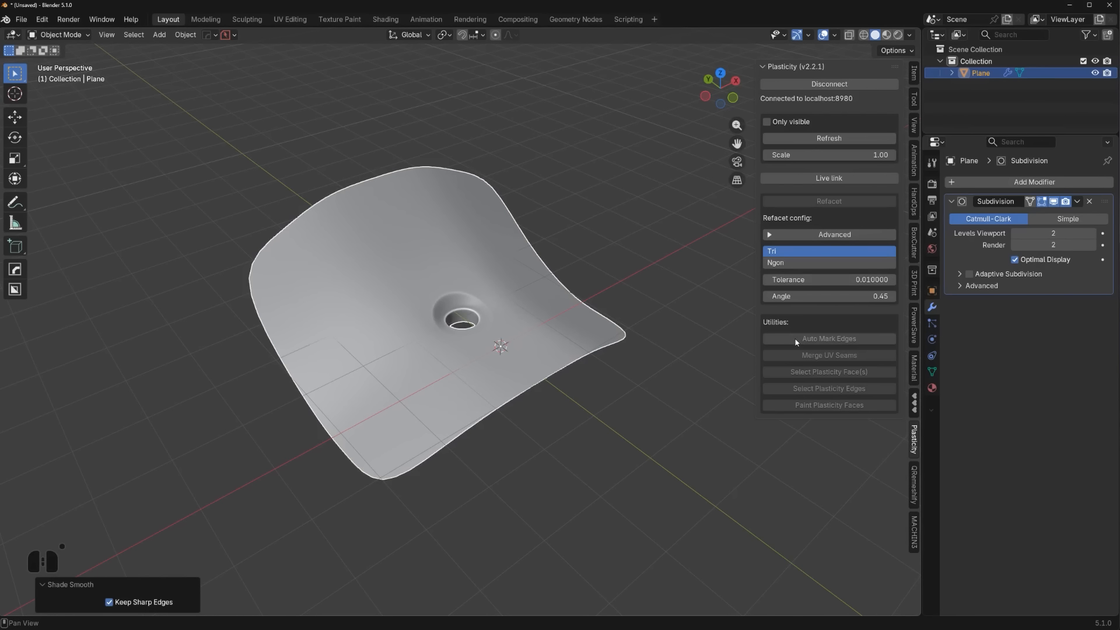
{"action": "middle_click_drag", "start_coordinate": [638, 310], "coordinate": [697, 324], "text": "shift"}
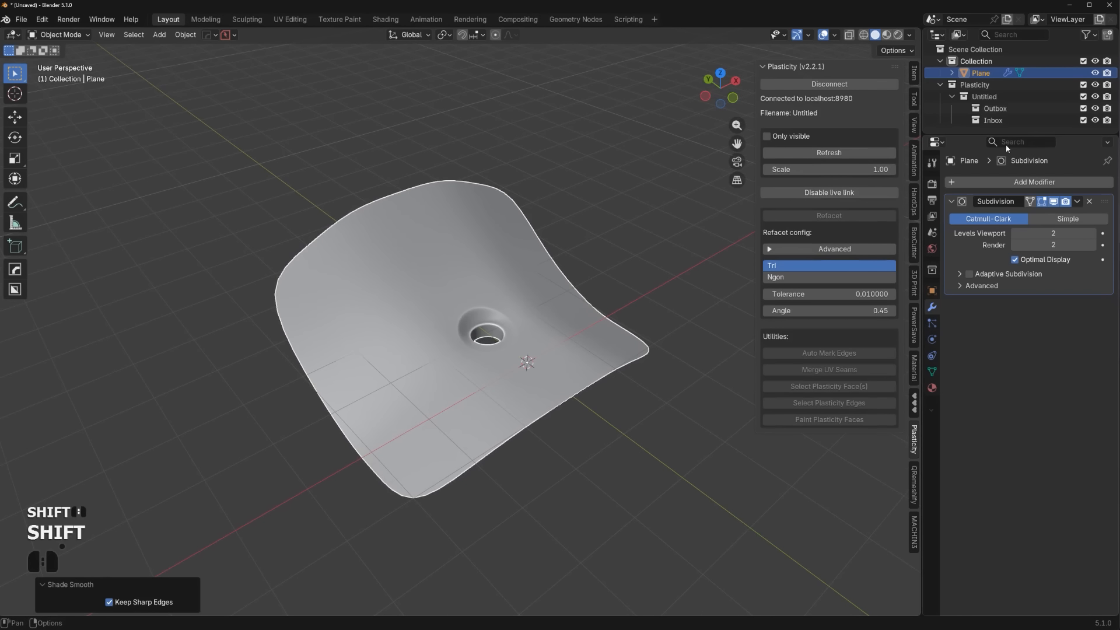
Enlarge the outliner, move the Plane into the Plasticity Outbox collection and refresh the link
{"action": "left_click_drag", "start_coordinate": [1006, 135], "coordinate": [1002, 175]}
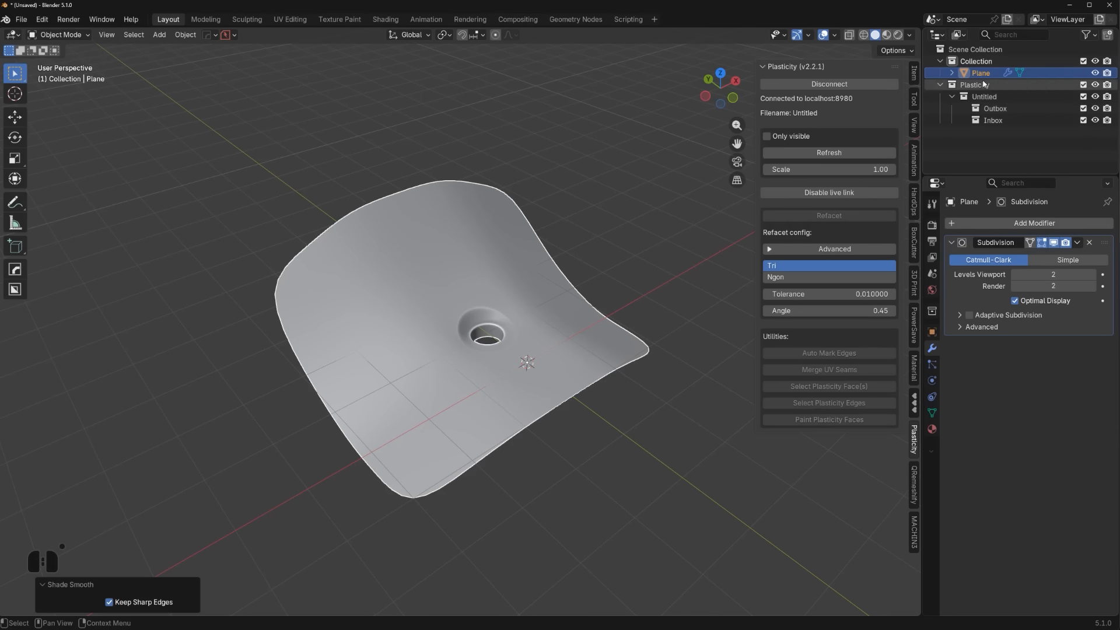
{"action": "left_click_drag", "start_coordinate": [983, 77], "coordinate": [995, 109]}
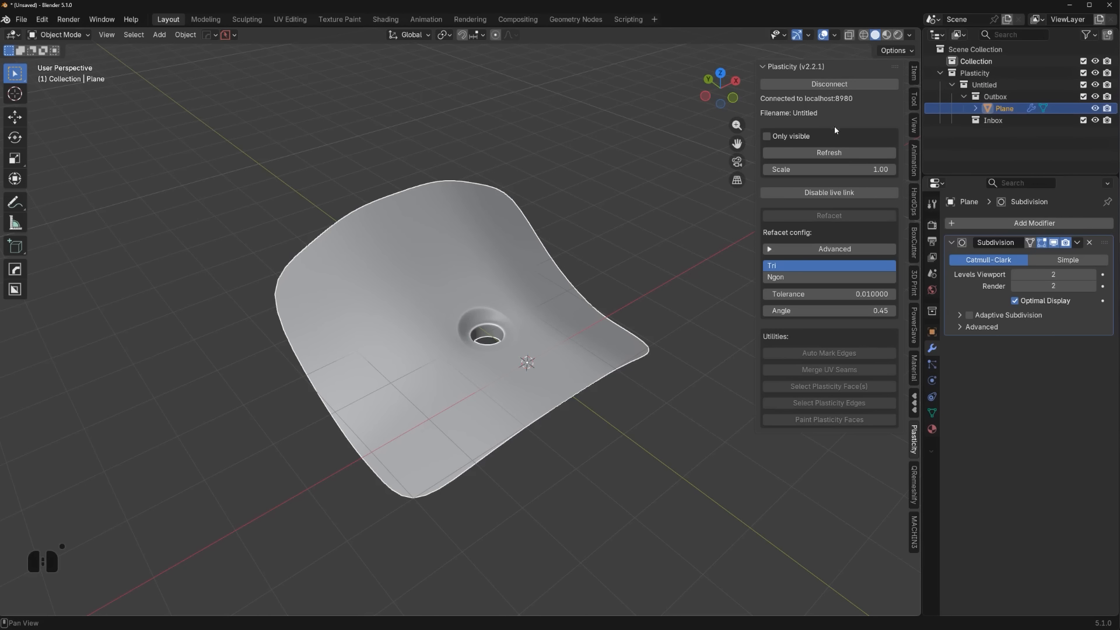
{"action": "left_click", "coordinate": [846, 152]}
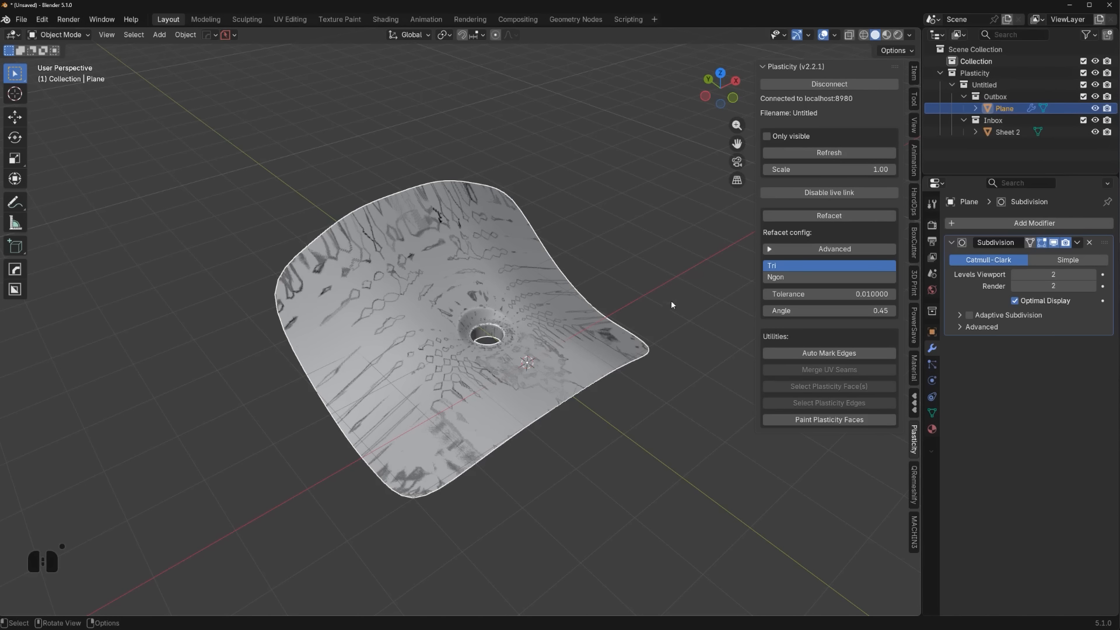
Select Sheet 2 in the Inbox collection, try moving it, cancel the move and hide the sheet
{"action": "left_click", "coordinate": [1003, 133]}
{"action": "key", "text": "g"}
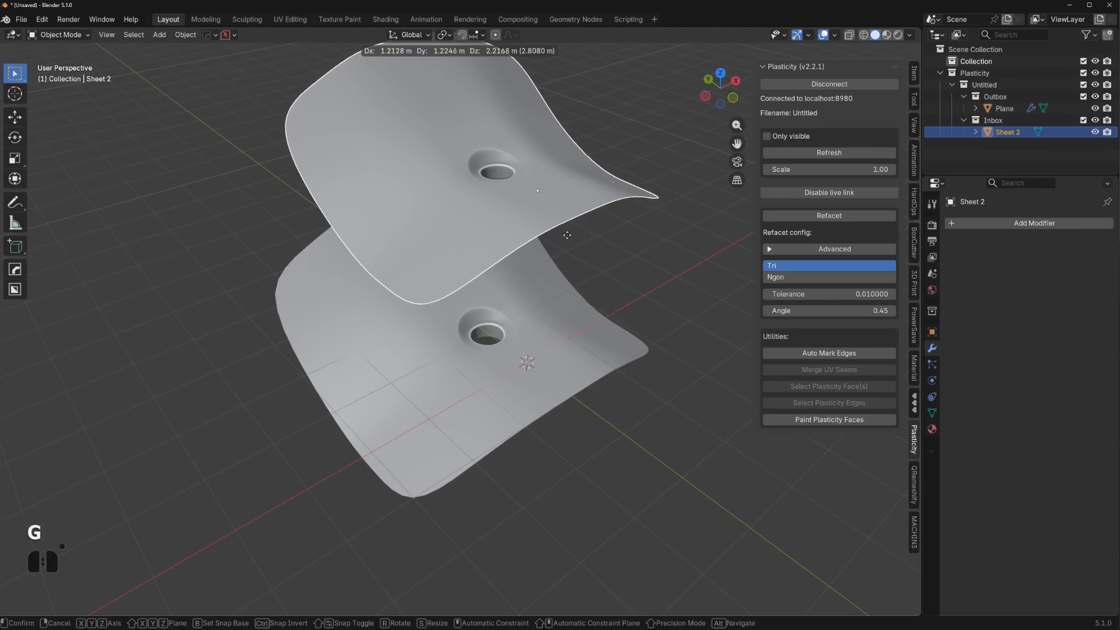
{"action": "right_click", "coordinate": [573, 226]}
{"action": "left_click", "coordinate": [1095, 132]}
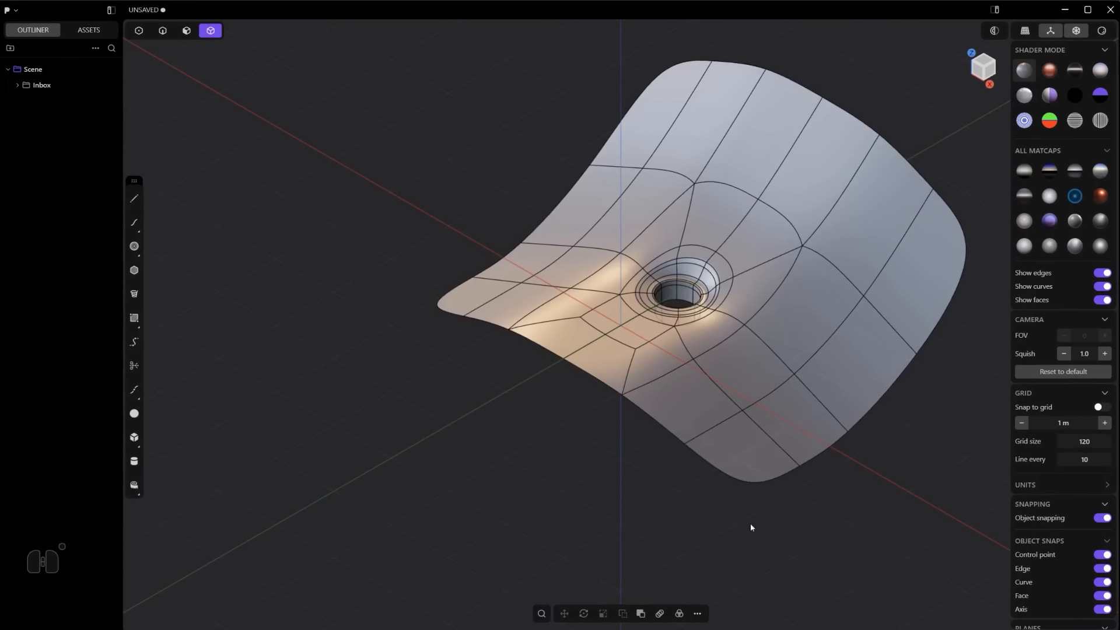
Switch to Plasticity and examine the transferred sheet's patch layout and hole in perspective view
{"action": "scroll", "coordinate": [750, 523], "scroll_direction": "down", "scroll_amount": 3}
{"action": "scroll", "coordinate": [618, 349], "scroll_direction": "up", "scroll_amount": 6}
{"action": "middle_click_drag", "start_coordinate": [619, 349], "coordinate": [677, 324]}
{"action": "key", "text": "KP_5"}
{"action": "scroll", "coordinate": [637, 342], "scroll_direction": "down", "scroll_amount": 4}
{"action": "scroll", "coordinate": [614, 335], "scroll_direction": "up", "scroll_amount": 5}
{"action": "scroll", "coordinate": [648, 348], "scroll_direction": "down", "scroll_amount": 3}
{"action": "middle_click_drag", "start_coordinate": [747, 452], "coordinate": [573, 122]}
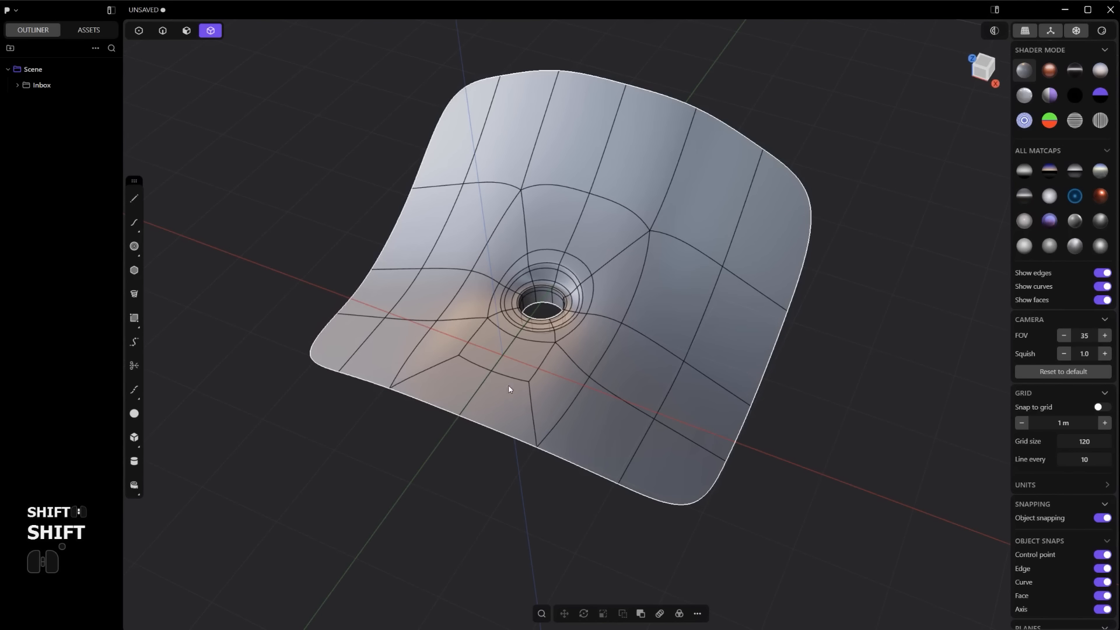
{"action": "middle_click_drag", "start_coordinate": [509, 389], "coordinate": [776, 558]}
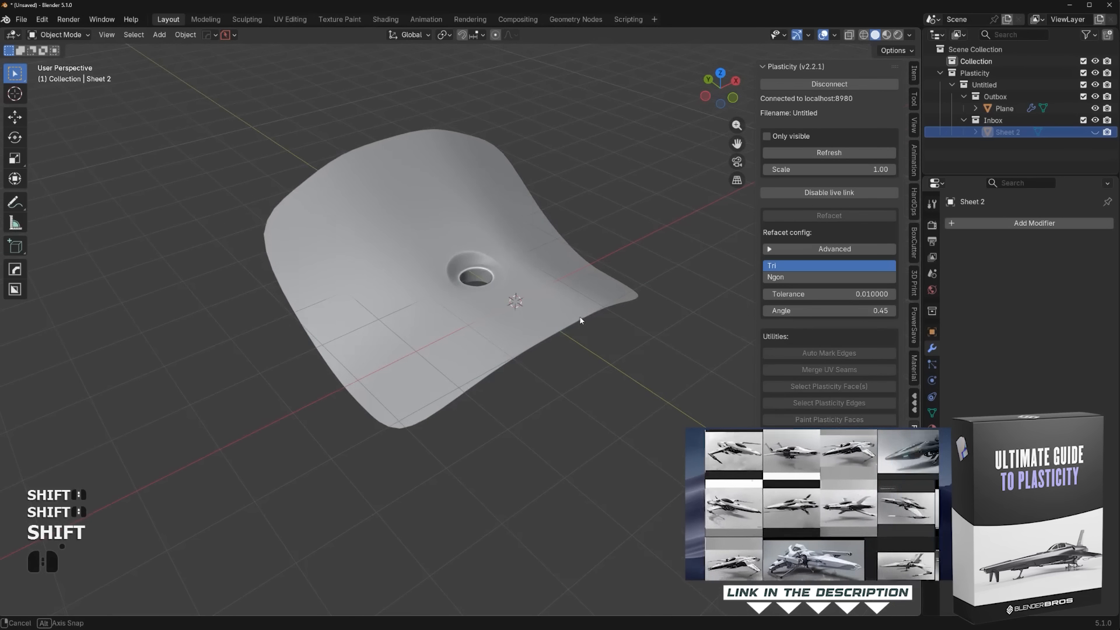
In Blender, edit the Plane, select its front boundary edges and move them down about 1 m along global Z
{"action": "scroll", "coordinate": [590, 323], "scroll_direction": "up", "scroll_amount": 1}
{"action": "mouse_move", "coordinate": [580, 321]}
{"action": "middle_mouse_down"}
{"action": "mouse_move", "coordinate": [590, 323]}
{"action": "mouse_move", "coordinate": [560, 326]}
{"action": "middle_mouse_up"}
{"action": "scroll", "coordinate": [561, 324], "scroll_direction": "up", "scroll_amount": 1}
{"action": "left_click", "coordinate": [561, 325]}
{"action": "key", "text": "Tab"}
{"action": "left_click", "coordinate": [673, 309]}
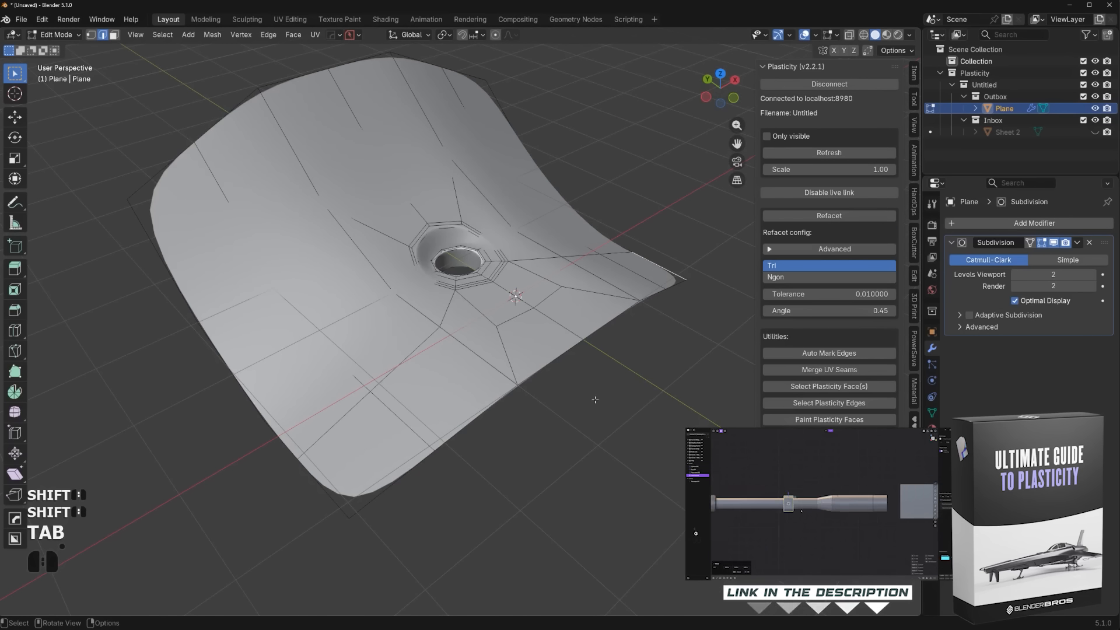
{"action": "left_click", "coordinate": [421, 477], "text": "ctrl"}
{"action": "middle_click_drag", "start_coordinate": [476, 469], "coordinate": [601, 402]}
{"action": "middle_click_drag", "start_coordinate": [601, 402], "coordinate": [603, 370], "text": "shift"}
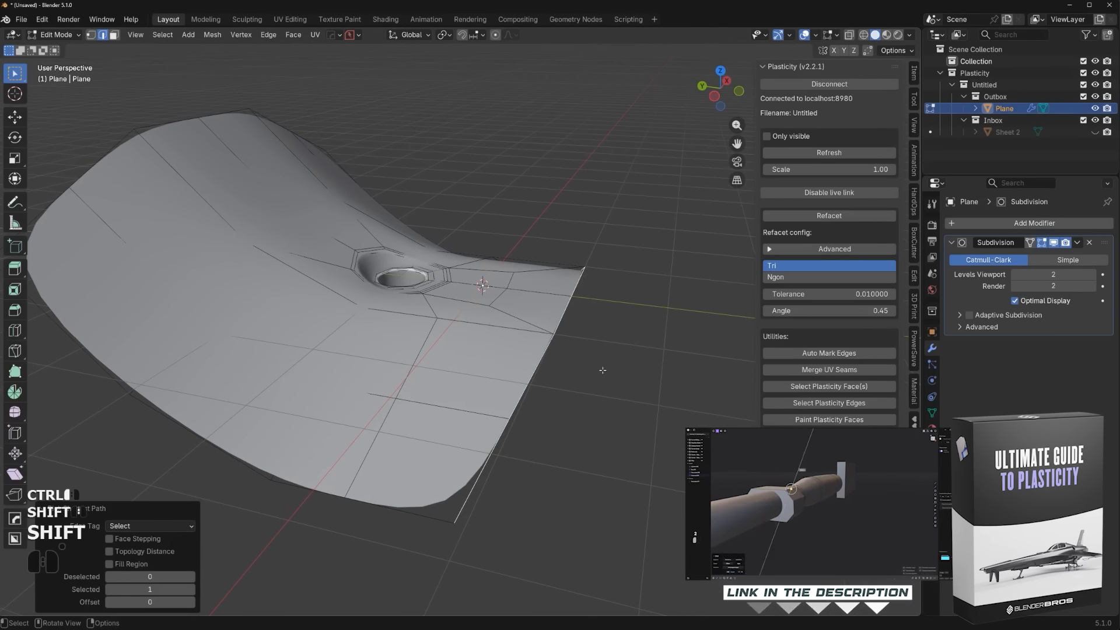
{"action": "key", "text": "g"}
{"action": "key", "text": "z"}
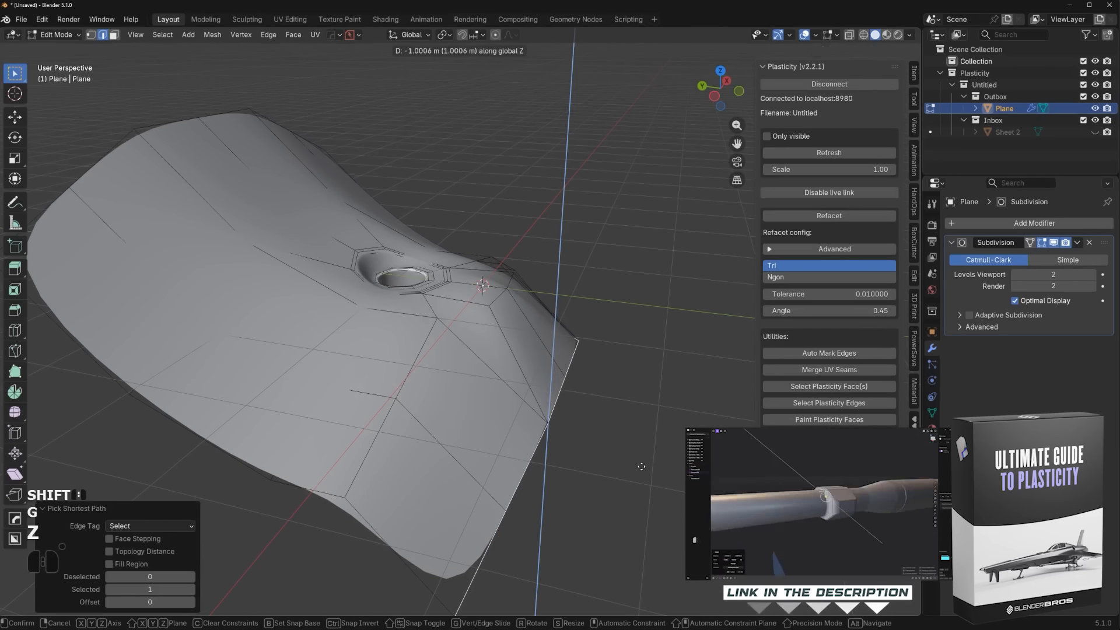
{"action": "left_click", "coordinate": [570, 399]}
Raise the middle edge of the front boundary along global Z and align it to the world Y maximum
{"action": "middle_click_drag", "start_coordinate": [570, 399], "coordinate": [590, 416]}
{"action": "middle_click_drag", "start_coordinate": [591, 415], "coordinate": [493, 436], "text": "shift"}
{"action": "middle_click_drag", "start_coordinate": [583, 345], "coordinate": [456, 363]}
{"action": "key", "text": "g"}
{"action": "key", "text": "z"}
{"action": "left_click", "coordinate": [630, 327]}
{"action": "key", "text": "alt+a"}
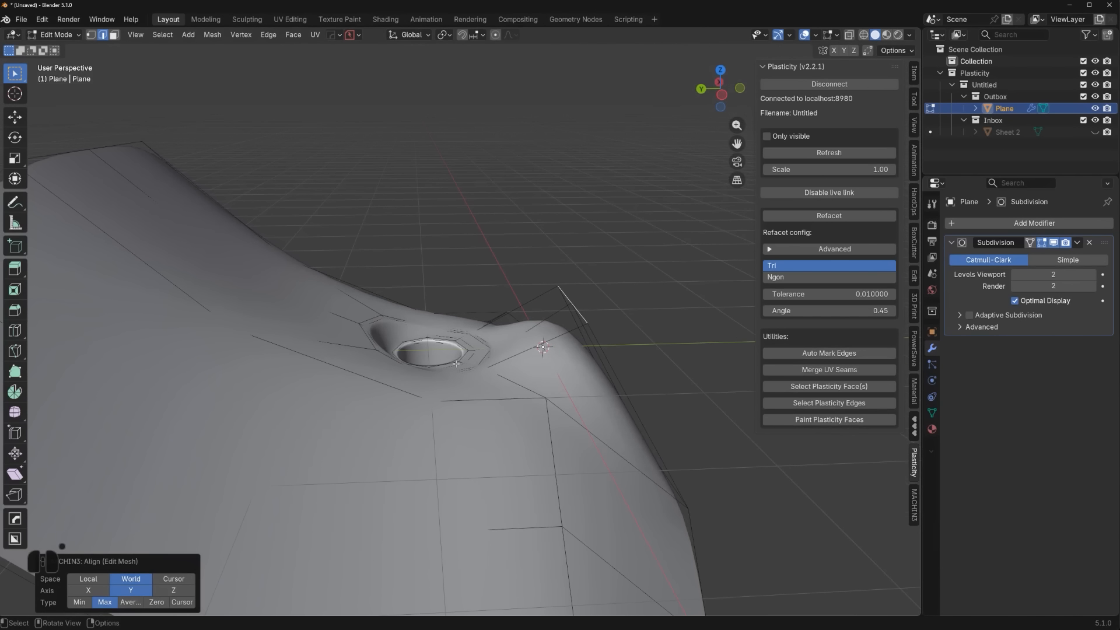
Return to Object Mode and set the Subdivision modifier's viewport level to 3
{"action": "middle_click_drag", "start_coordinate": [636, 250], "coordinate": [633, 355]}
{"action": "key", "text": "Tab"}
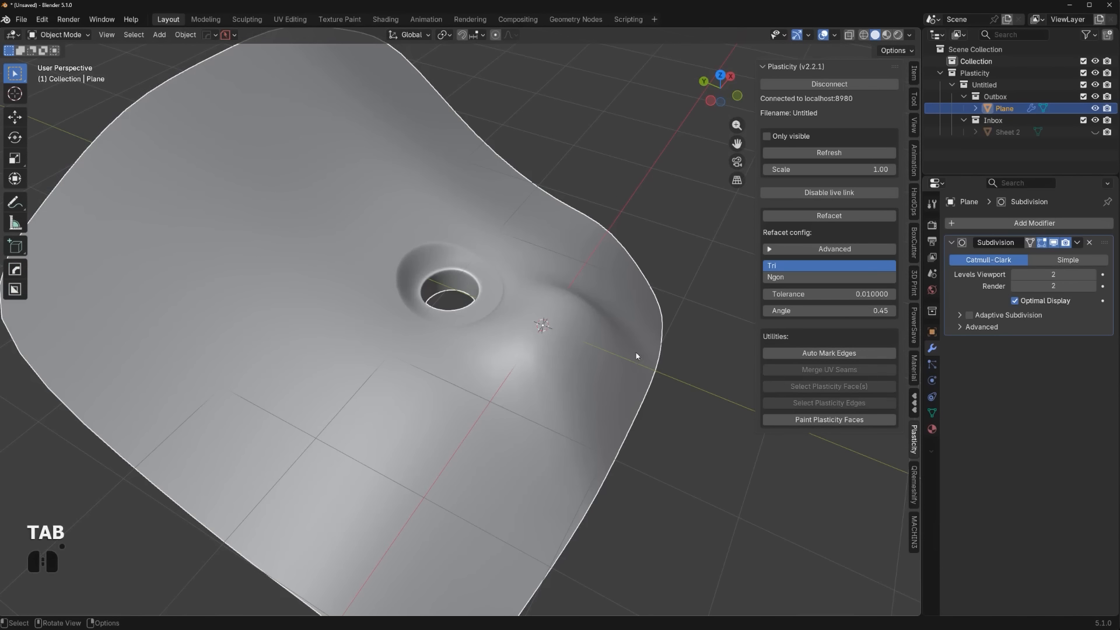
{"action": "left_click", "coordinate": [1091, 275]}
{"action": "middle_click_drag", "start_coordinate": [591, 387], "coordinate": [523, 376]}
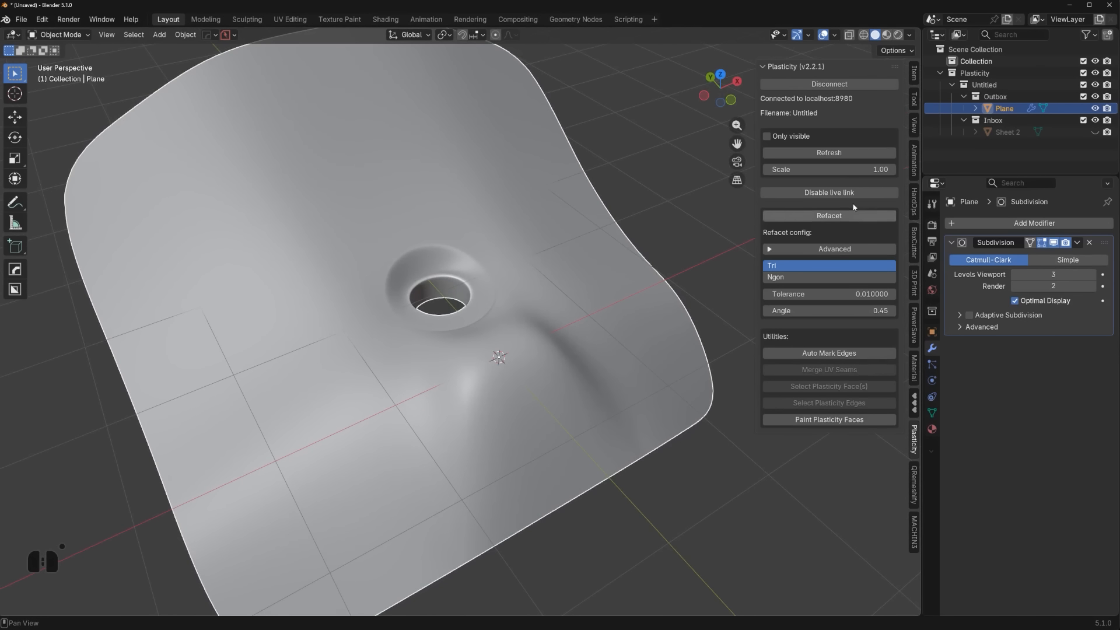
Refresh the Plasticity link in Blender and examine the updated sheet around the hole in Plasticity
{"action": "left_click", "coordinate": [841, 152]}
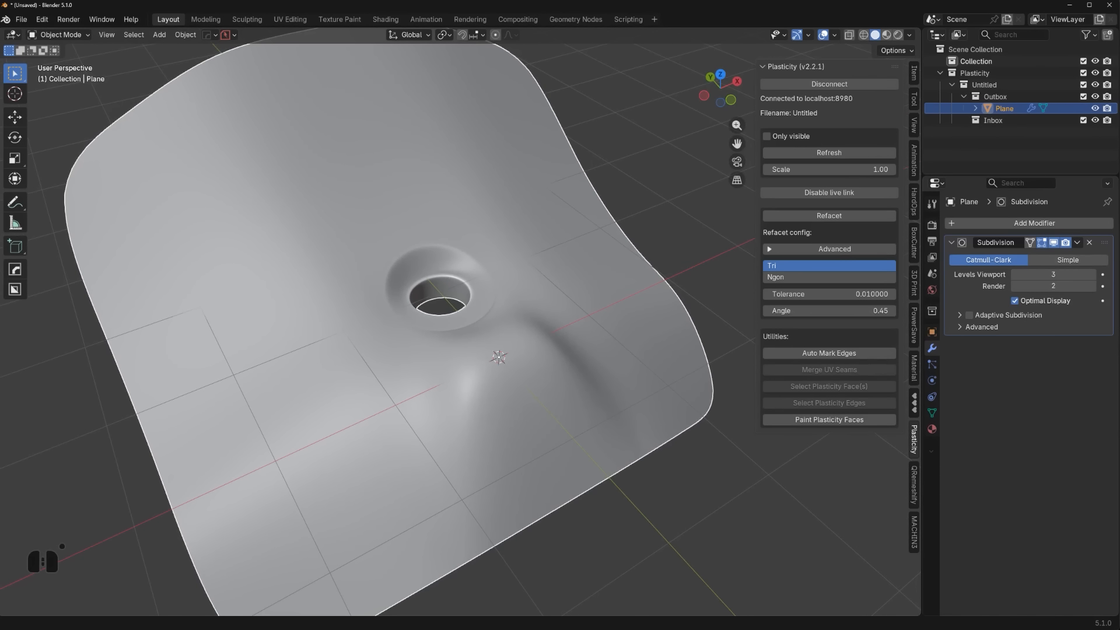
{"action": "left_click", "coordinate": [748, 625]}
{"action": "middle_click_drag", "start_coordinate": [637, 344], "coordinate": [551, 357]}
{"action": "scroll", "coordinate": [551, 357], "scroll_direction": "up", "scroll_amount": 2}
{"action": "middle_click_drag", "start_coordinate": [551, 356], "coordinate": [526, 358], "text": "shift"}
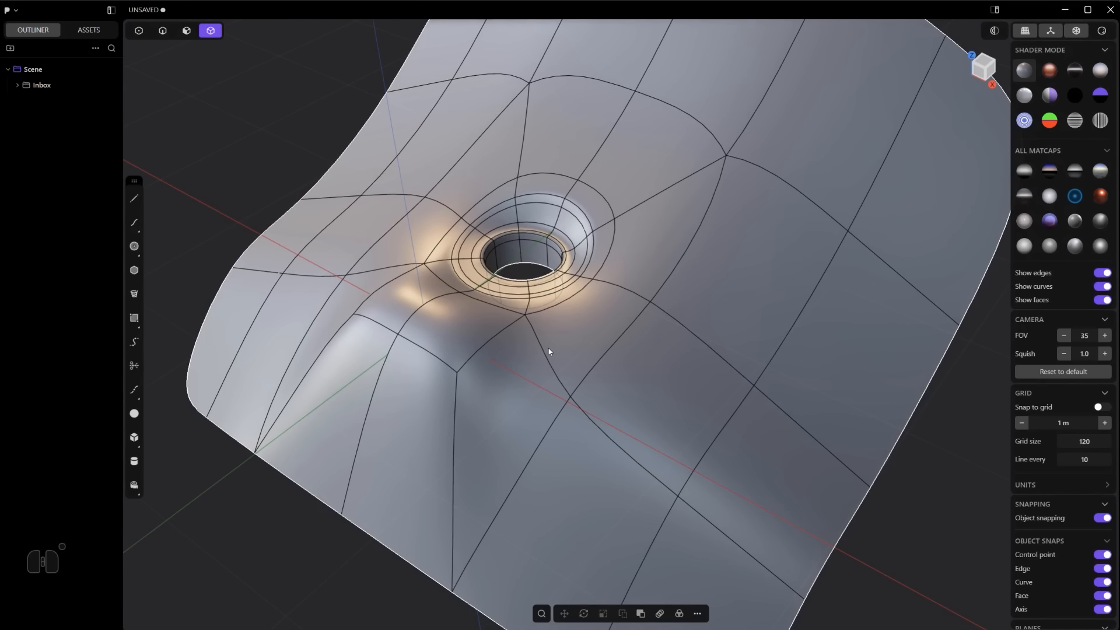
{"action": "middle_click_drag", "start_coordinate": [539, 329], "coordinate": [543, 354]}
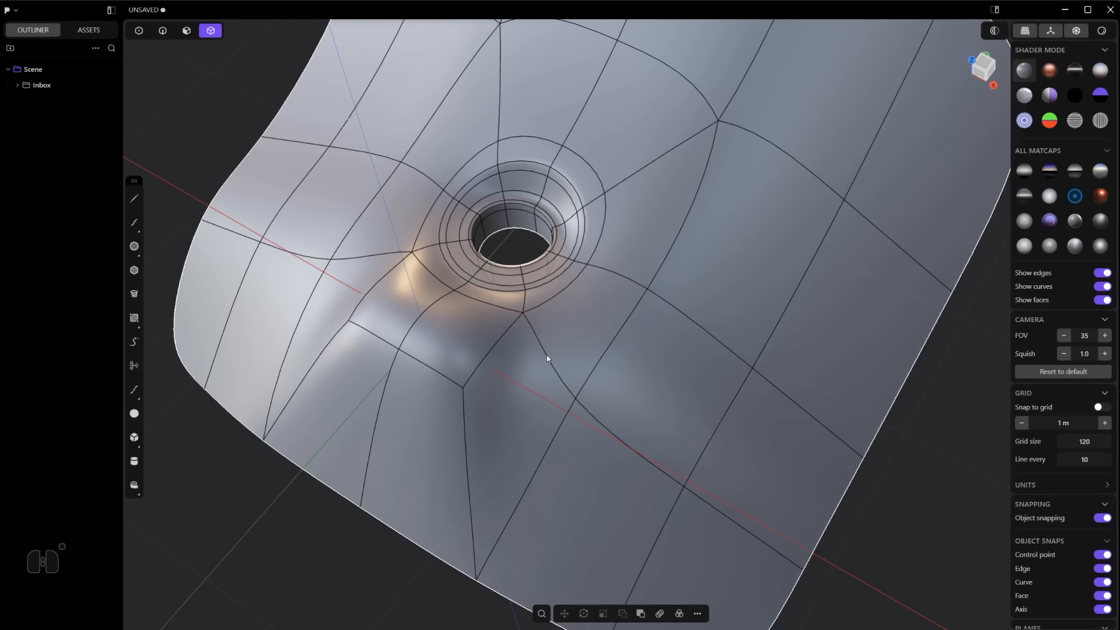
{"action": "middle_click_drag", "start_coordinate": [545, 358], "coordinate": [544, 355]}
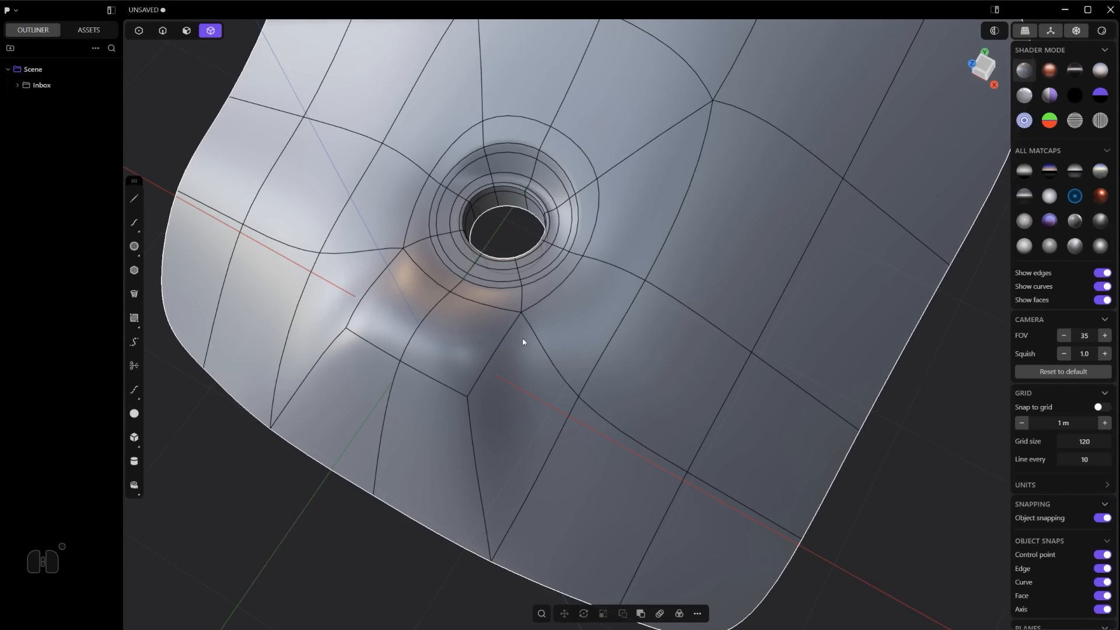
Measure the G2 continuity across the edges that meet at the vertex just in front of the hole
{"action": "key", "text": "2"}
{"action": "left_click", "coordinate": [559, 344]}
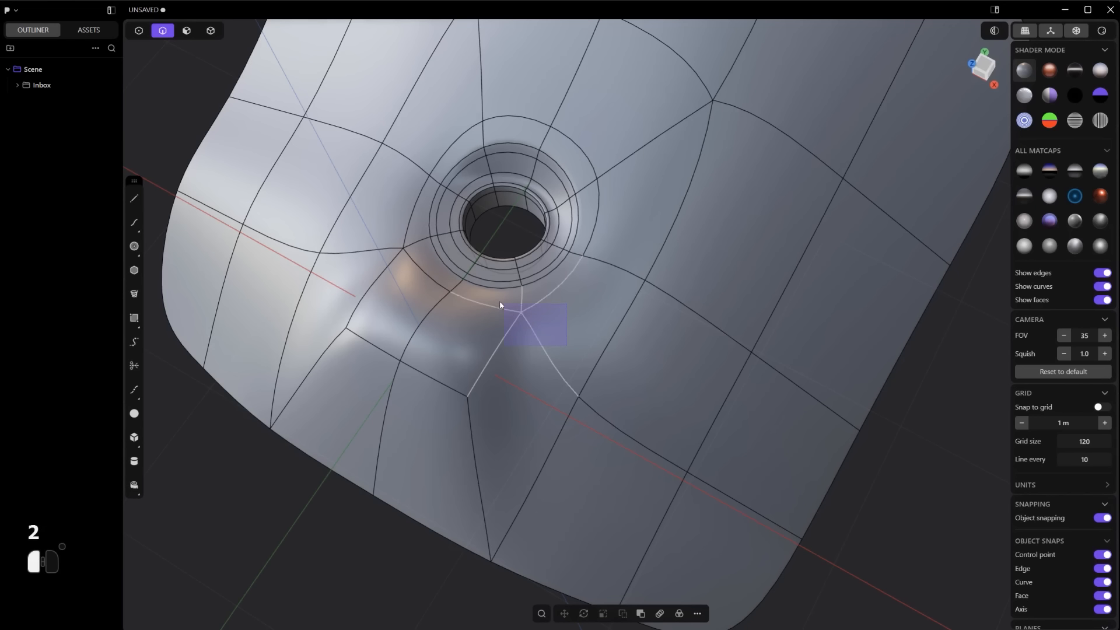
{"action": "key", "text": "f"}
{"action": "middle_click_drag", "start_coordinate": [545, 355], "coordinate": [643, 330]}
{"action": "scroll", "coordinate": [522, 324], "scroll_direction": "up", "scroll_amount": 3}
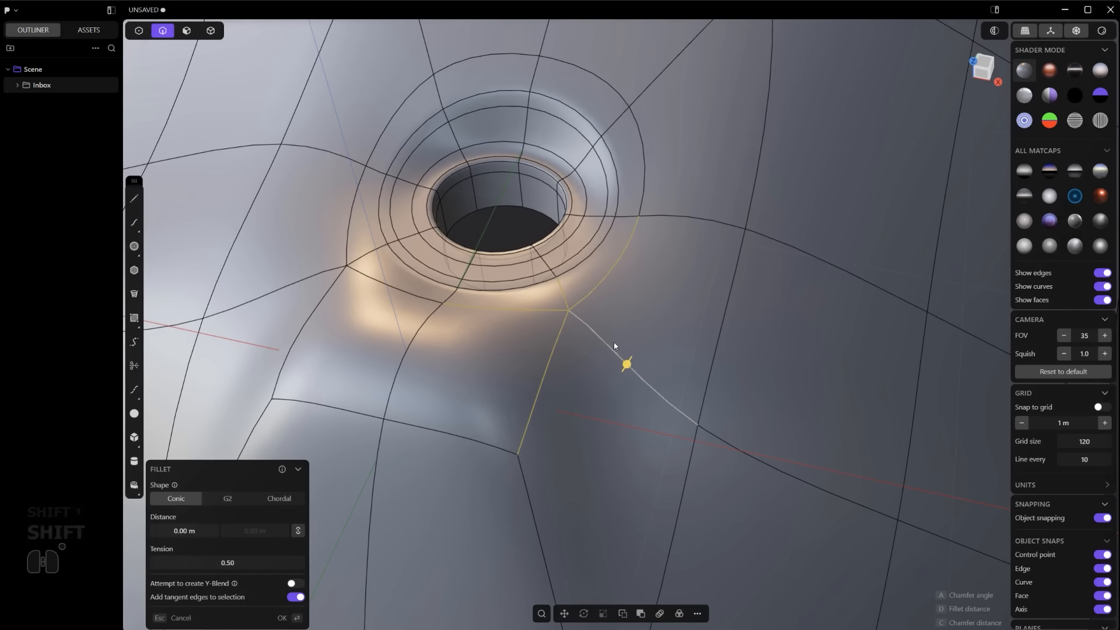
{"action": "middle_click_drag", "start_coordinate": [614, 345], "coordinate": [600, 296]}
{"action": "middle_click_drag", "start_coordinate": [583, 347], "coordinate": [613, 372], "text": "shift"}
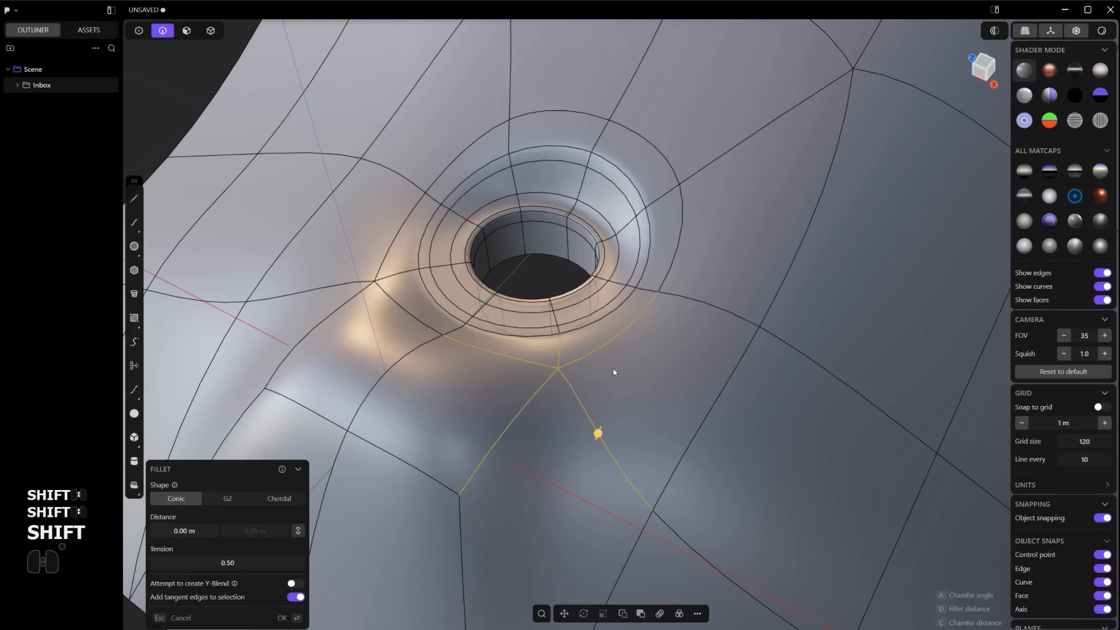
{"action": "key", "text": "f"}
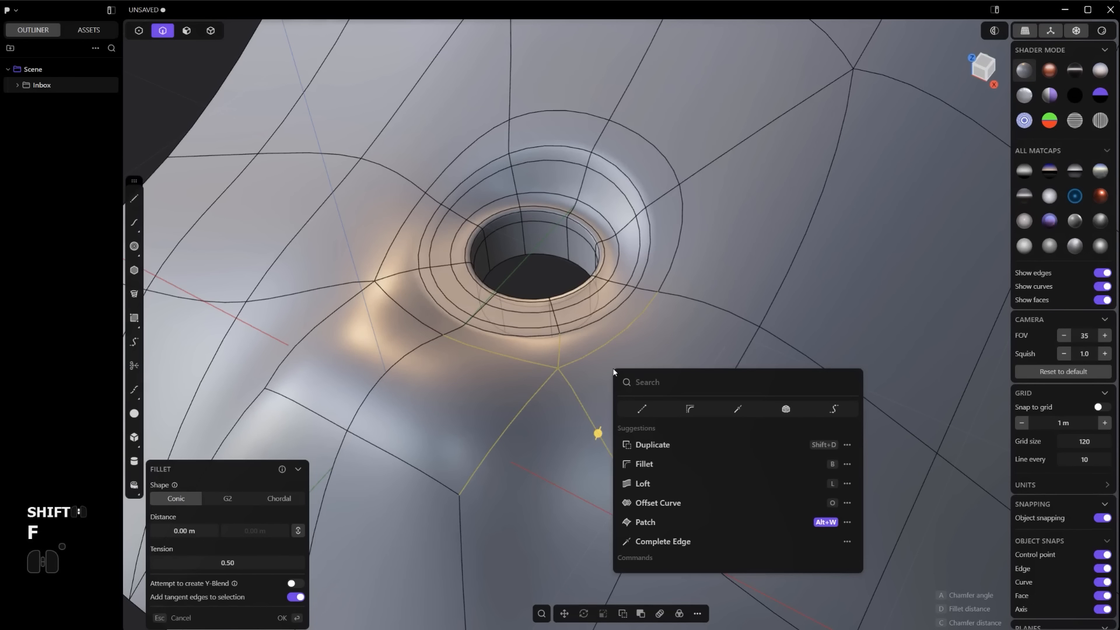
{"action": "type", "text": "conti"}
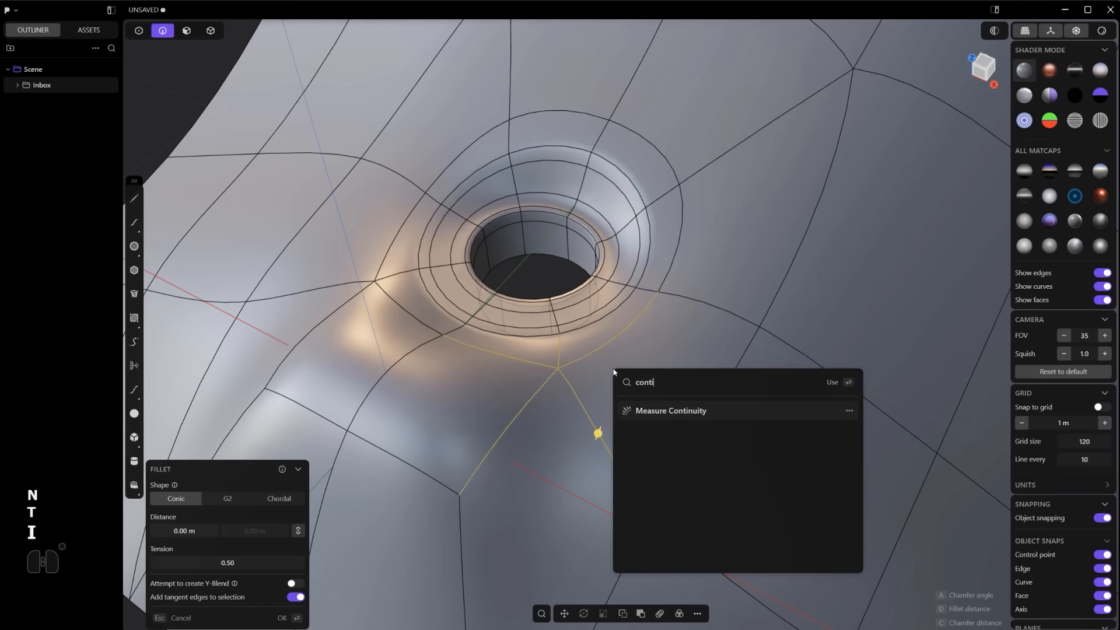
{"action": "left_click", "coordinate": [689, 417]}
{"action": "middle_click_drag", "start_coordinate": [667, 368], "coordinate": [649, 333], "text": "shift"}
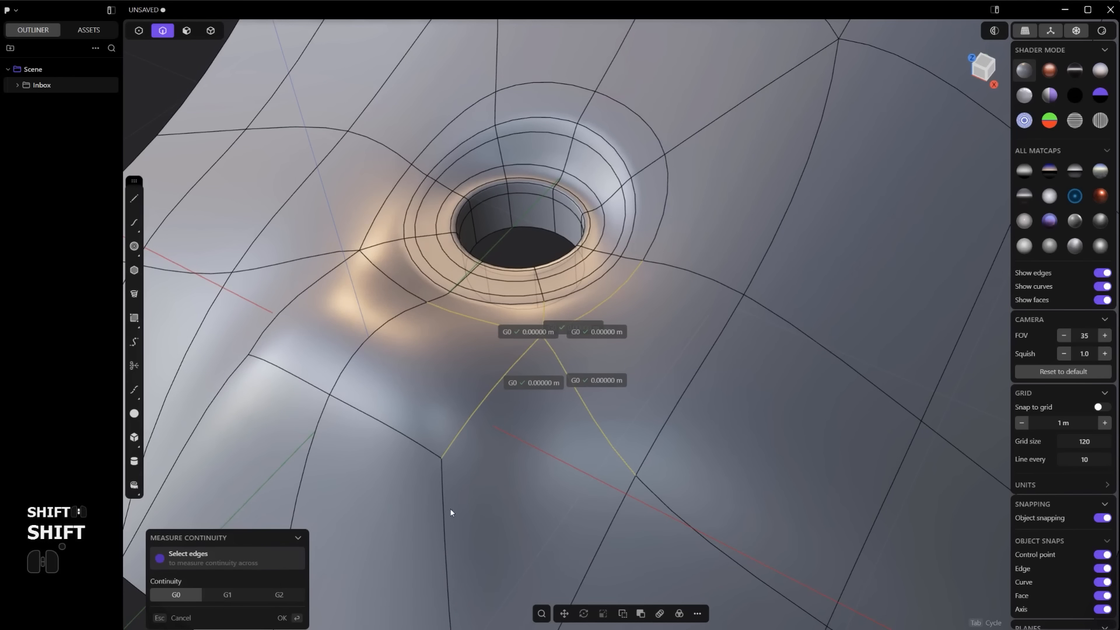
{"action": "left_click", "coordinate": [276, 599]}
{"action": "scroll", "coordinate": [622, 323], "scroll_direction": "up", "scroll_amount": 5}
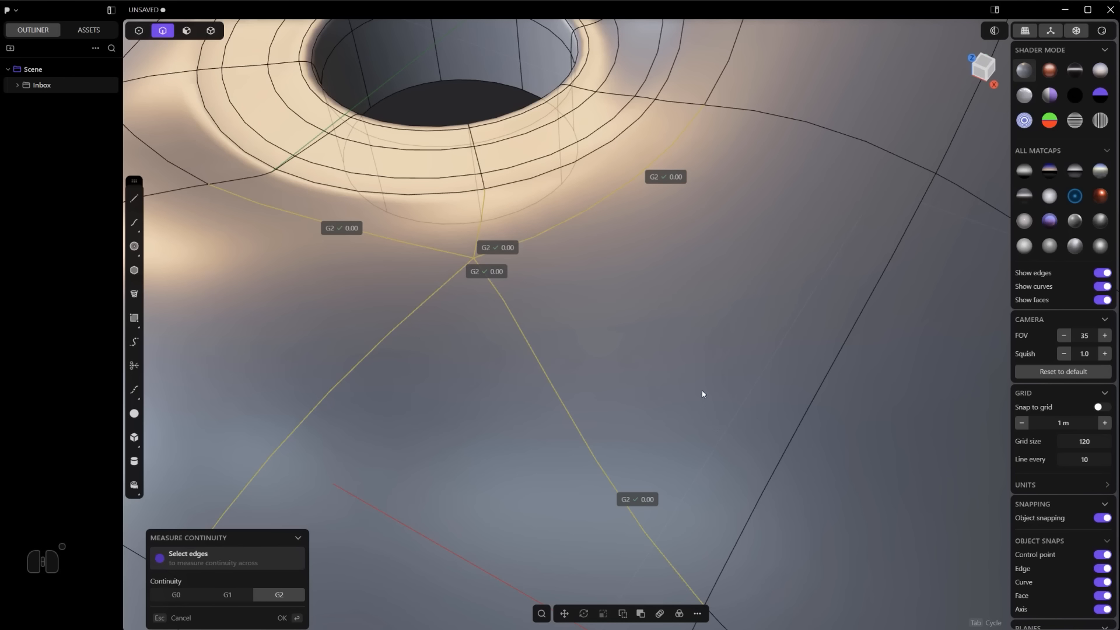
Duplicate the whole sheet body and move the copy along the Y axis, clear of the original
{"action": "scroll", "coordinate": [702, 391], "scroll_direction": "down", "scroll_amount": 10}
{"action": "middle_click_drag", "start_coordinate": [694, 385], "coordinate": [758, 187]}
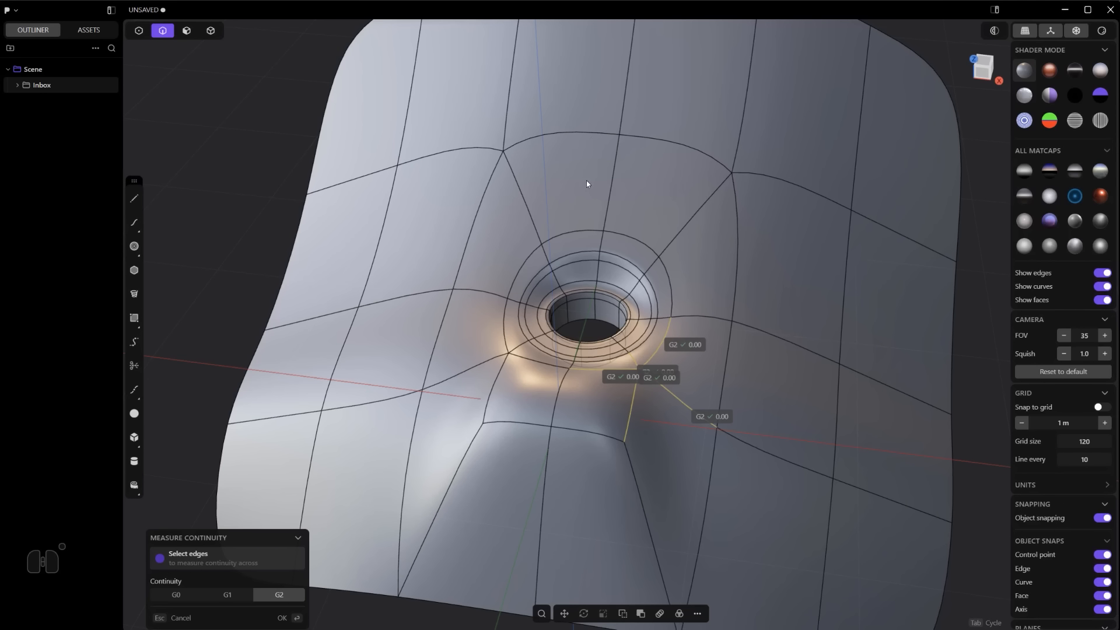
{"action": "scroll", "coordinate": [587, 183], "scroll_direction": "down", "scroll_amount": 5}
{"action": "middle_click_drag", "start_coordinate": [587, 183], "coordinate": [620, 280]}
{"action": "scroll", "coordinate": [620, 280], "scroll_direction": "up", "scroll_amount": 5}
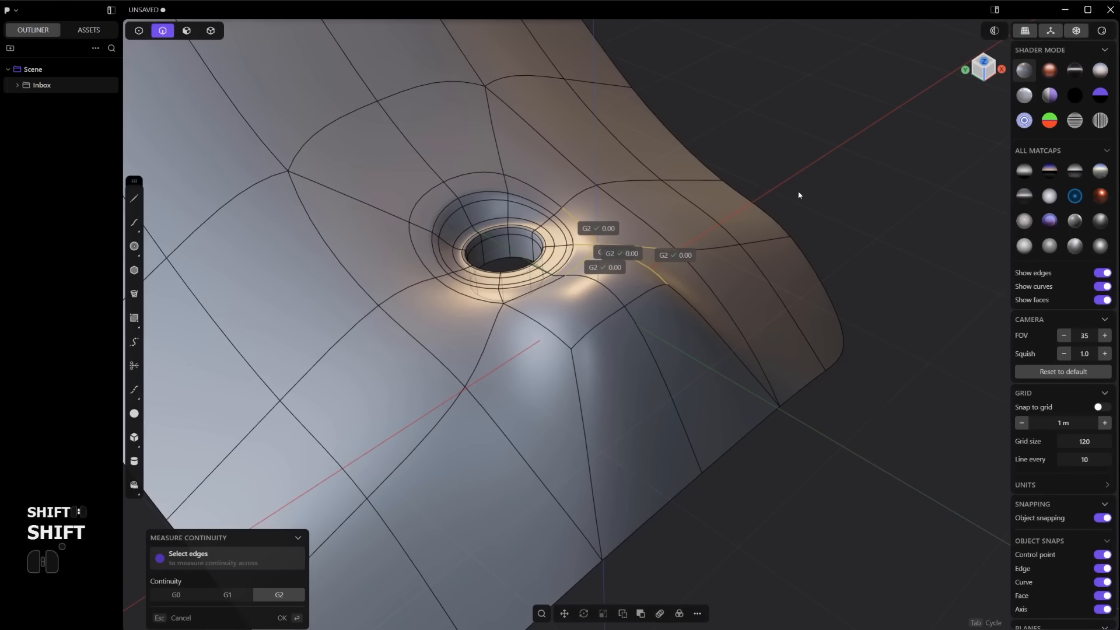
{"action": "scroll", "coordinate": [673, 215], "scroll_direction": "down", "scroll_amount": 5}
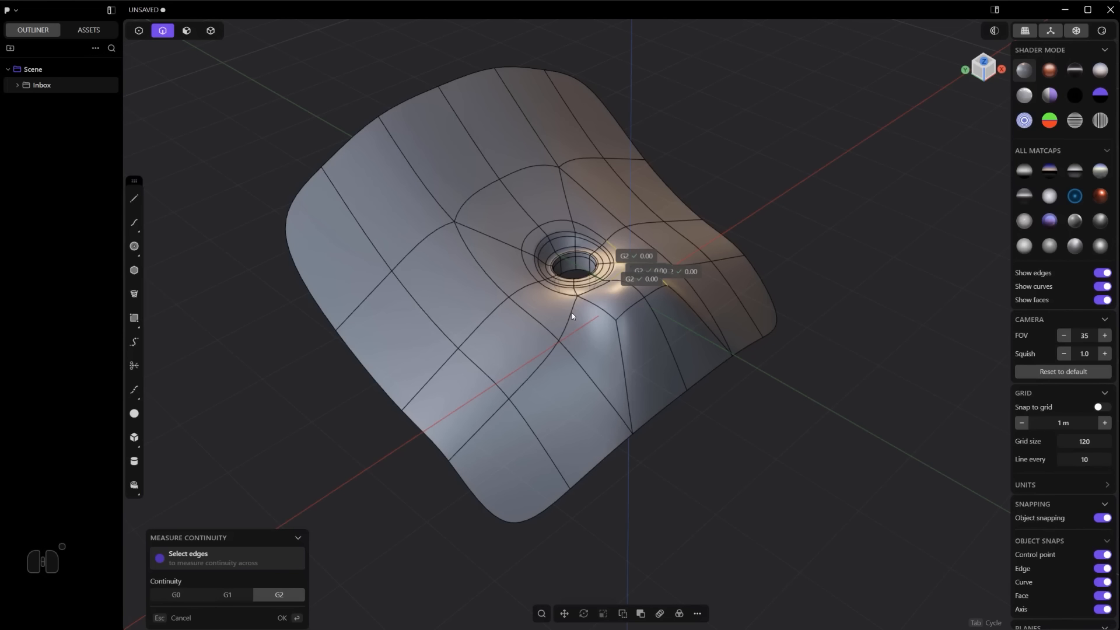
{"action": "key", "text": "3"}
{"action": "key", "text": "4"}
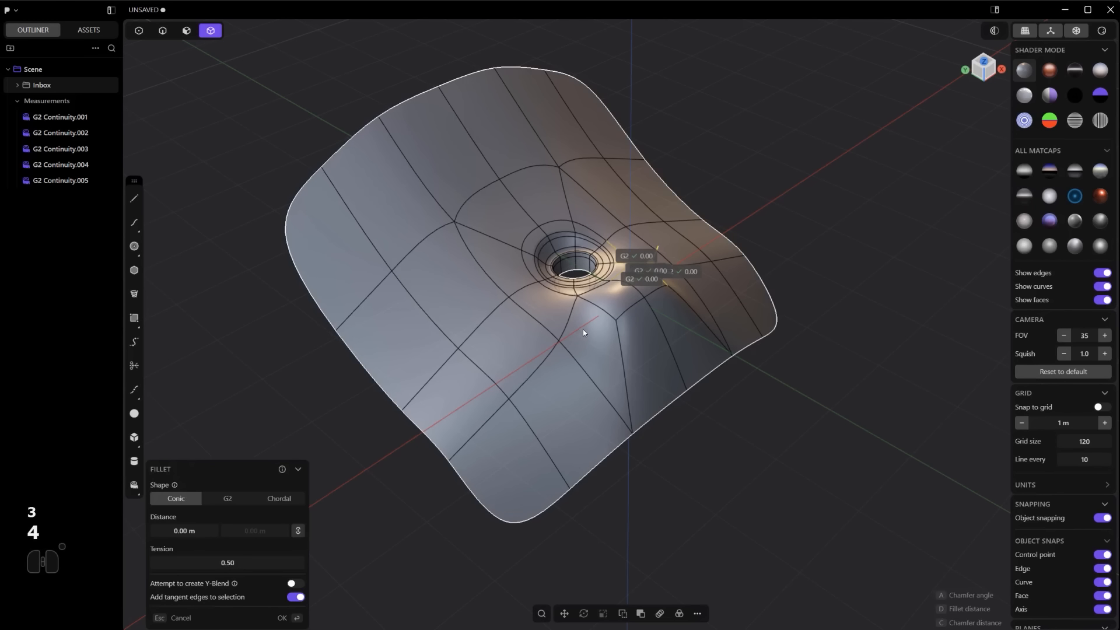
{"action": "left_click", "coordinate": [493, 207]}
{"action": "scroll", "coordinate": [593, 425], "scroll_direction": "down", "scroll_amount": 3}
{"action": "key", "text": "shift+d"}
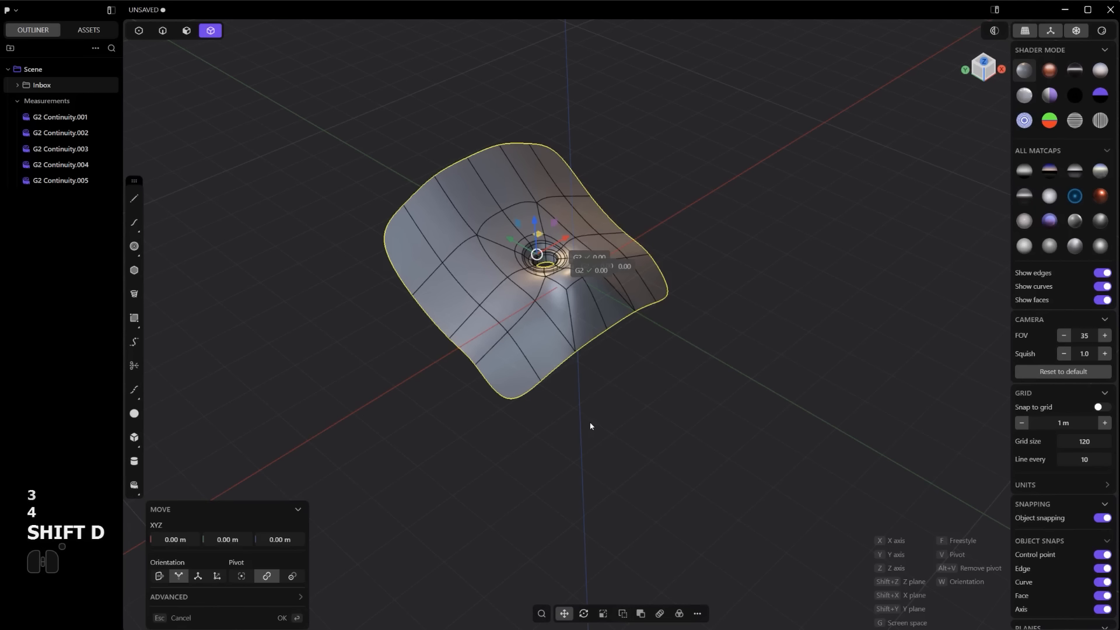
{"action": "key", "text": "y"}
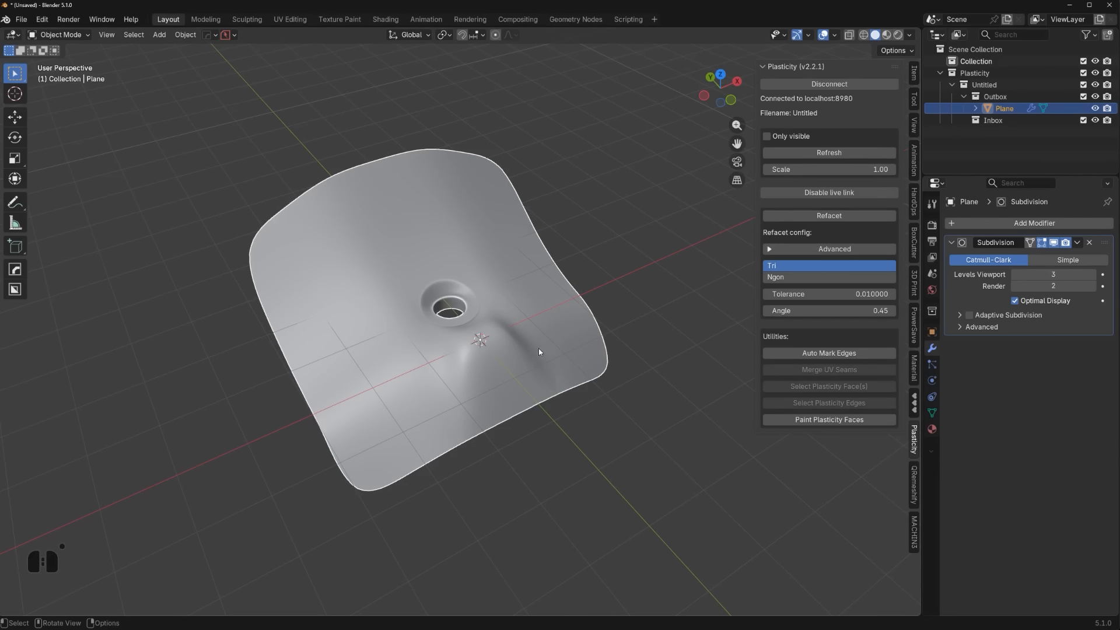
Copy the Plane in Blender 5.1.0 and paste it into the second Blender window (5.0.1)
{"action": "middle_click_drag", "start_coordinate": [384, 280], "coordinate": [549, 396]}
{"action": "key", "text": "ctrl+c"}
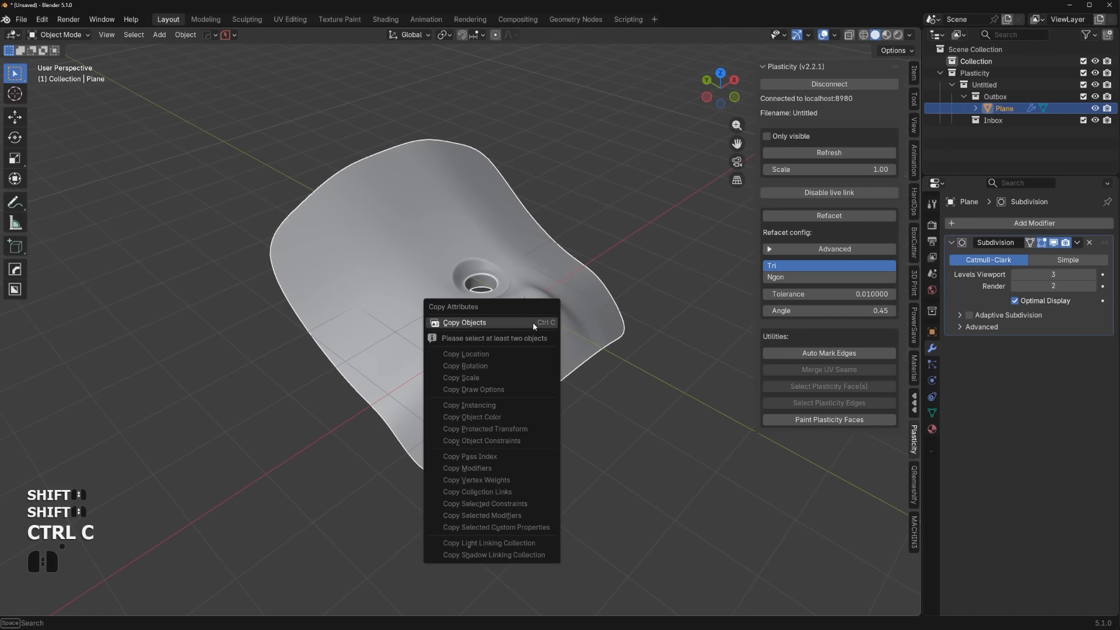
{"action": "left_click", "coordinate": [533, 322]}
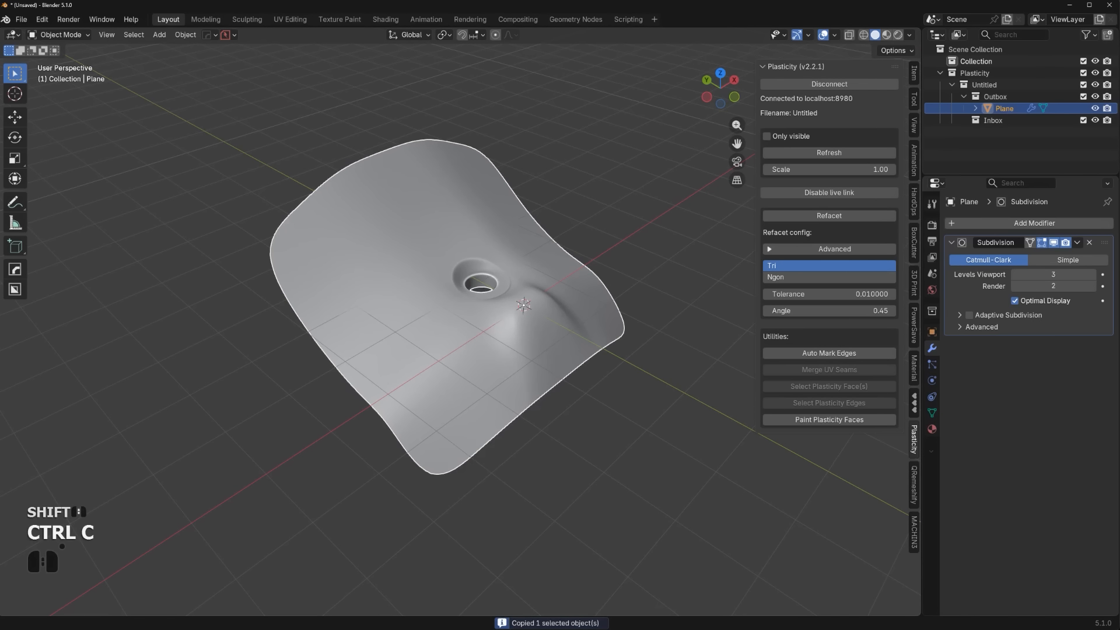
{"action": "left_click", "coordinate": [767, 620]}
{"action": "left_click", "coordinate": [613, 359]}
{"action": "key", "text": "ctrl+v"}
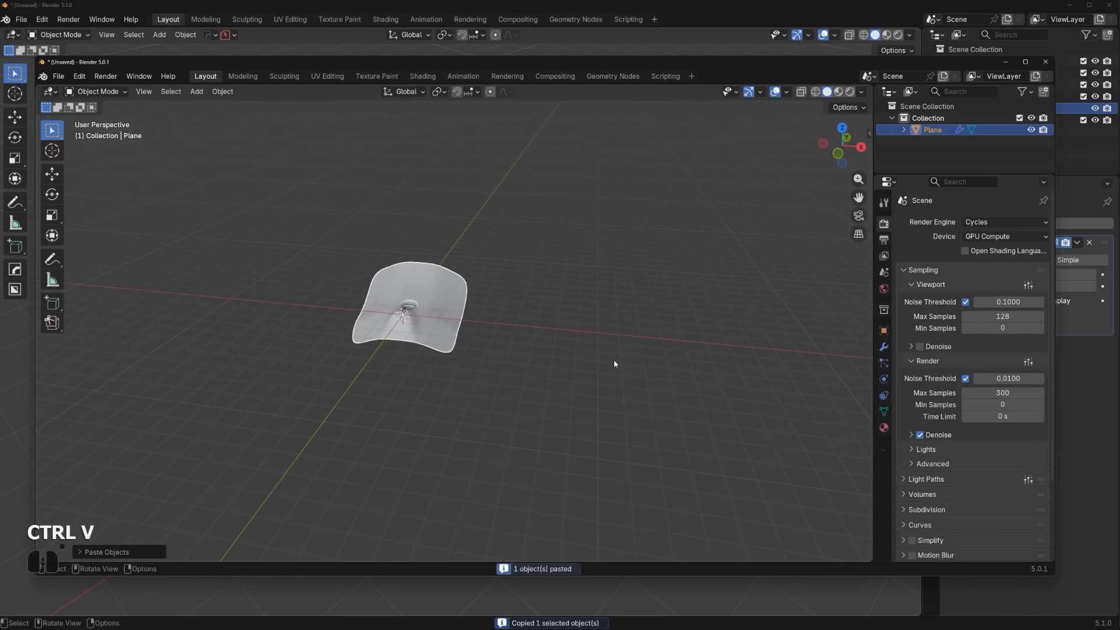
{"action": "mouse_move", "coordinate": [614, 363]}
{"action": "middle_mouse_down"}
{"action": "mouse_move", "coordinate": [558, 332]}
{"action": "mouse_move", "coordinate": [485, 355]}
{"action": "mouse_move", "coordinate": [623, 379]}
{"action": "middle_mouse_up"}
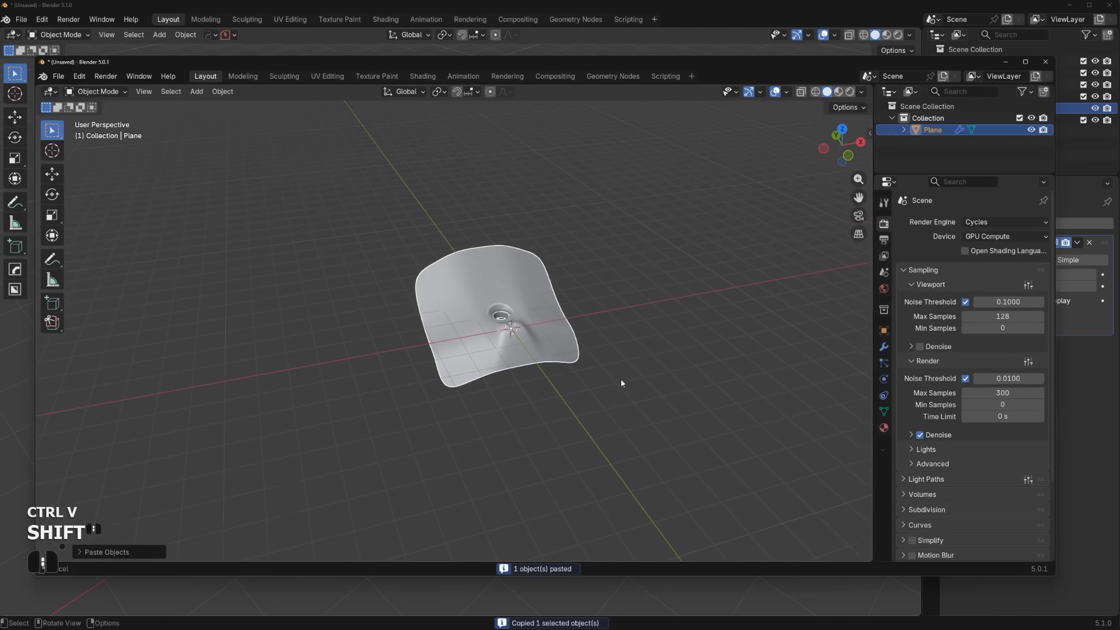
Leave the second Blender window and start a new file in Blender 5.1.0
{"action": "left_click", "coordinate": [1039, 40]}
{"action": "left_click", "coordinate": [21, 19]}
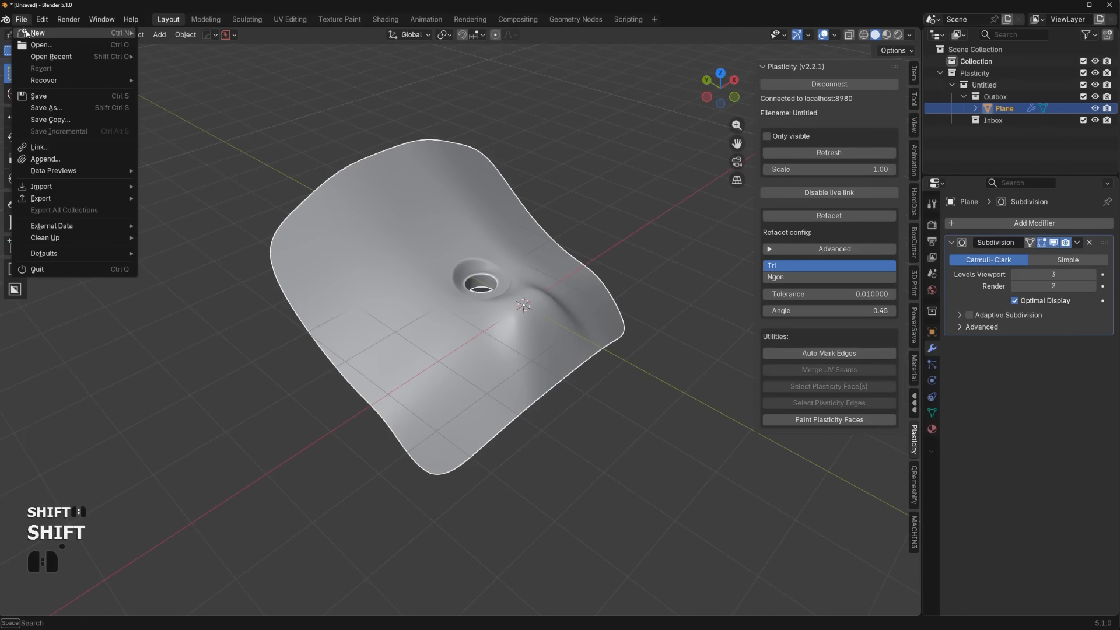
{"action": "mouse_move", "coordinate": [27, 34]}
{"action": "left_click", "coordinate": [170, 33]}
{"action": "left_click", "coordinate": [574, 339]}
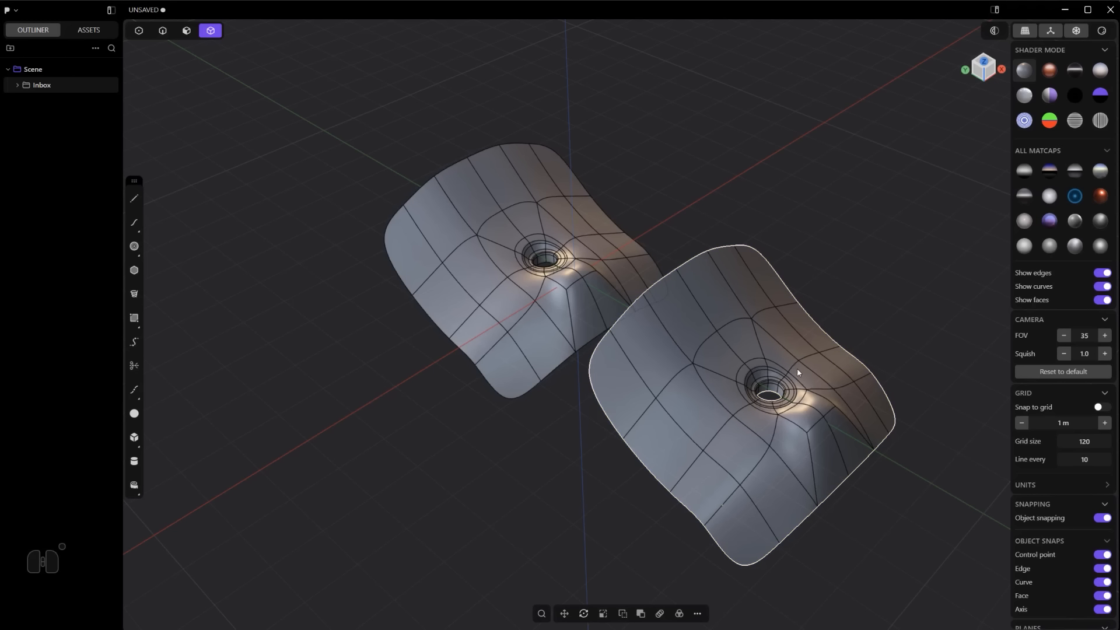
In Plasticity, delete the moved copy of the sheet and save the scene to the Desktop as Untitled.plasticity
{"action": "key", "text": "x"}
{"action": "left_click", "coordinate": [5, 10]}
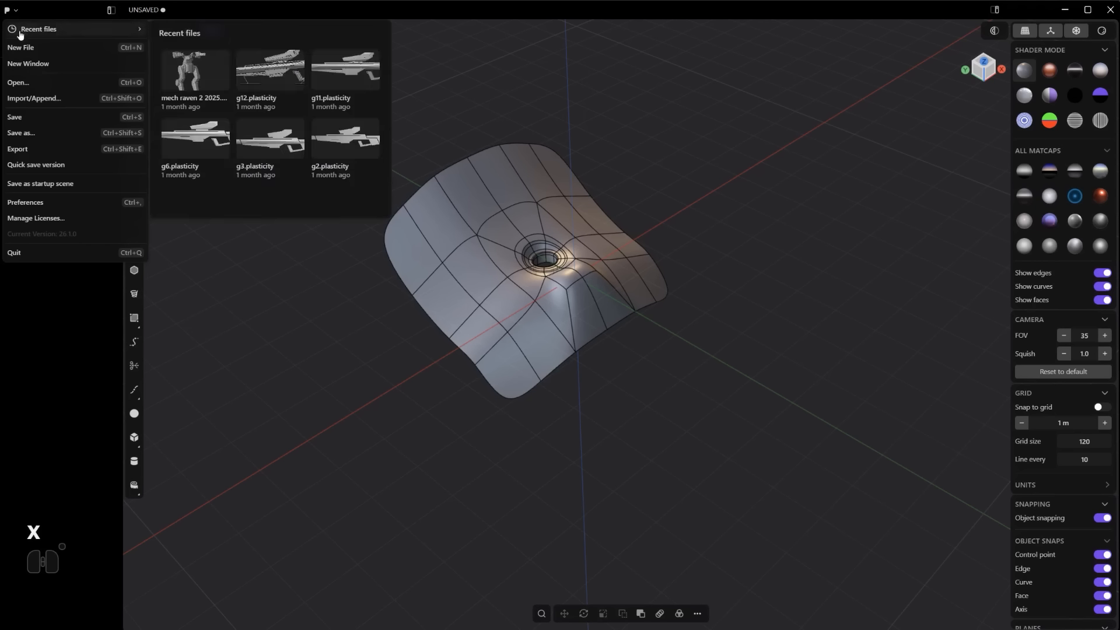
{"action": "left_click", "coordinate": [41, 128]}
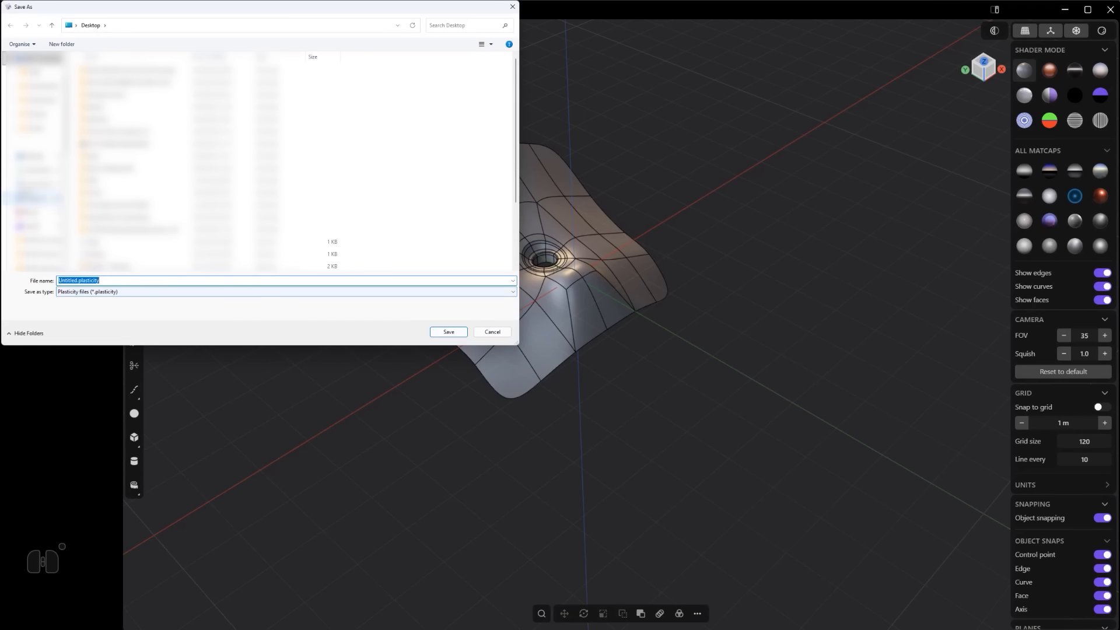
{"action": "left_click", "coordinate": [451, 335]}
Reopen Plasticity with the sheet removed from the scene and import the saved Untitled.plasticity file
{"action": "key", "text": "x"}
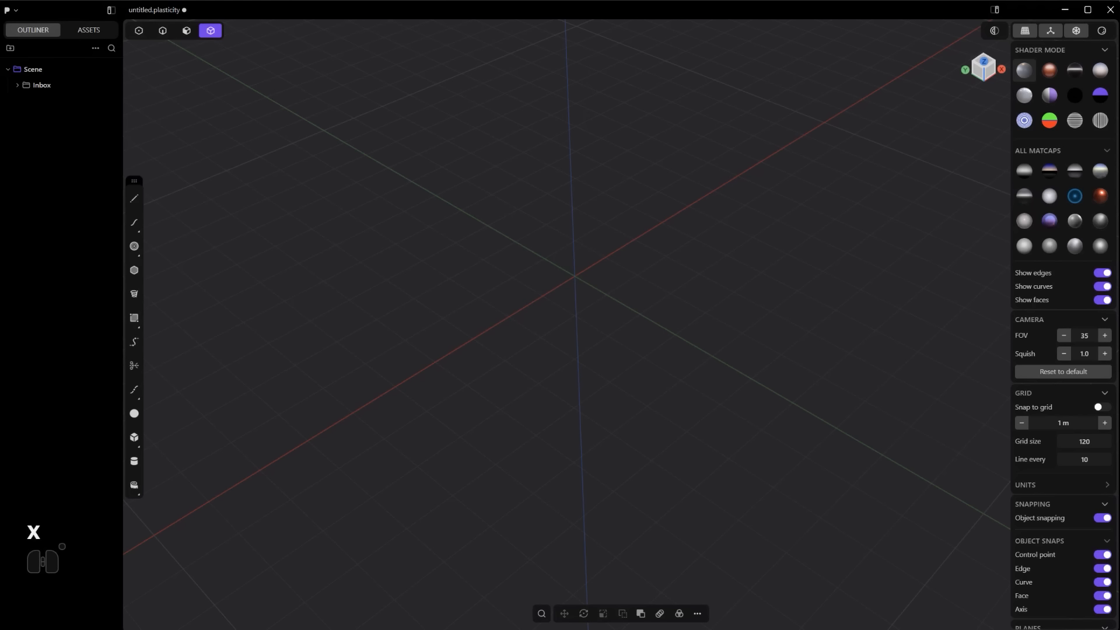
{"action": "left_click", "coordinate": [1110, 14]}
{"action": "left_click", "coordinate": [552, 329]}
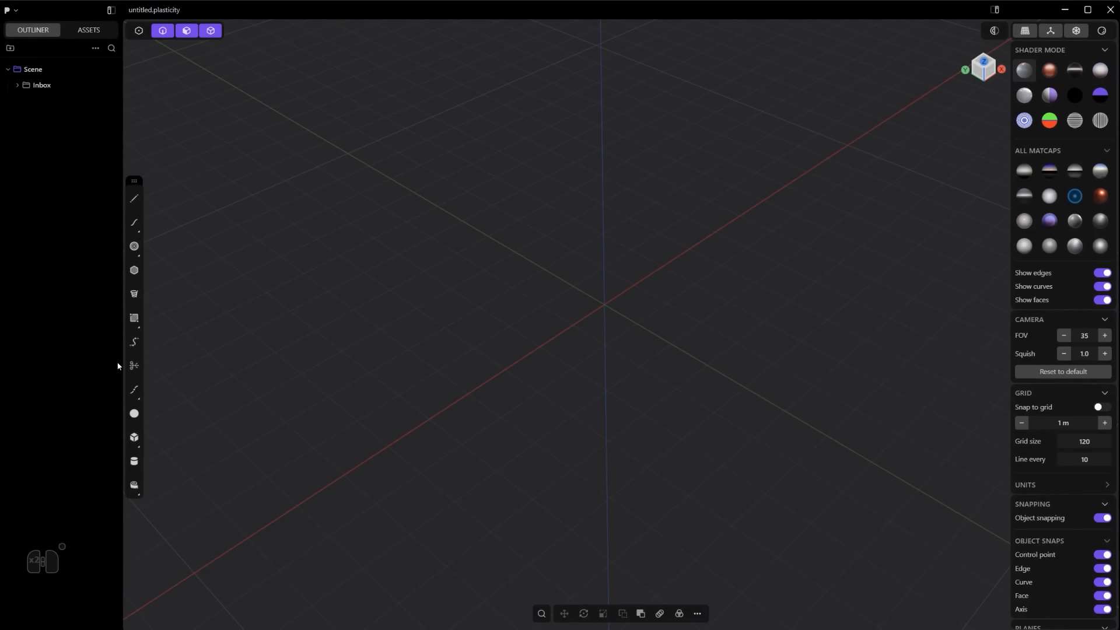
{"action": "left_click_drag", "start_coordinate": [311, 208], "coordinate": [651, 348]}
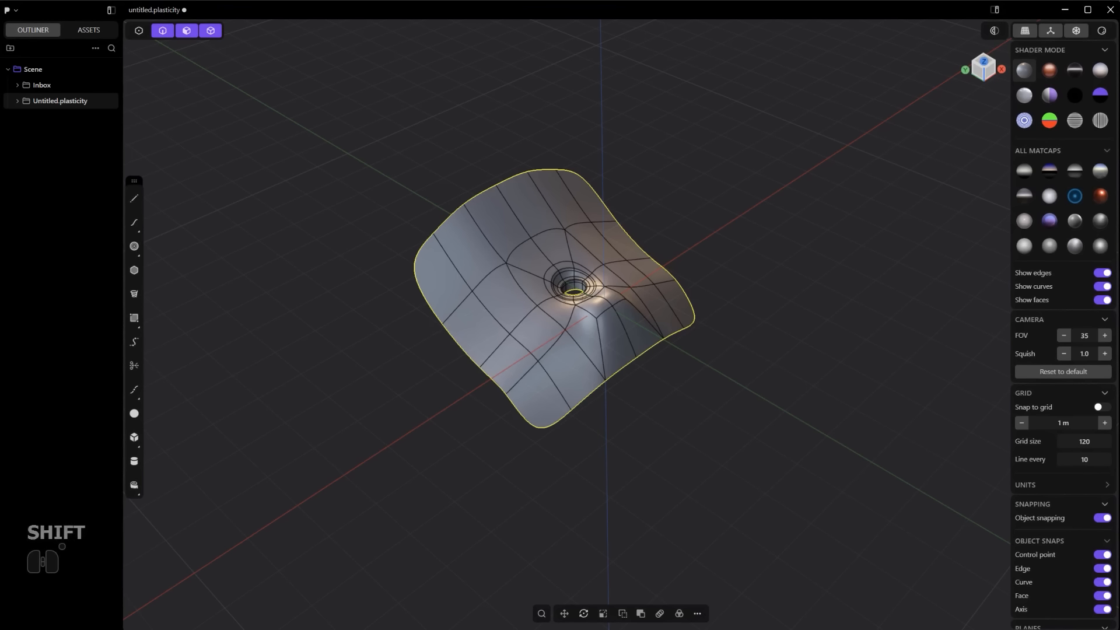
In Blender, connect the Plasticity add-on to localhost:8980 and bring in the panel from Untitled.plasticity
{"action": "left_click", "coordinate": [786, 629]}
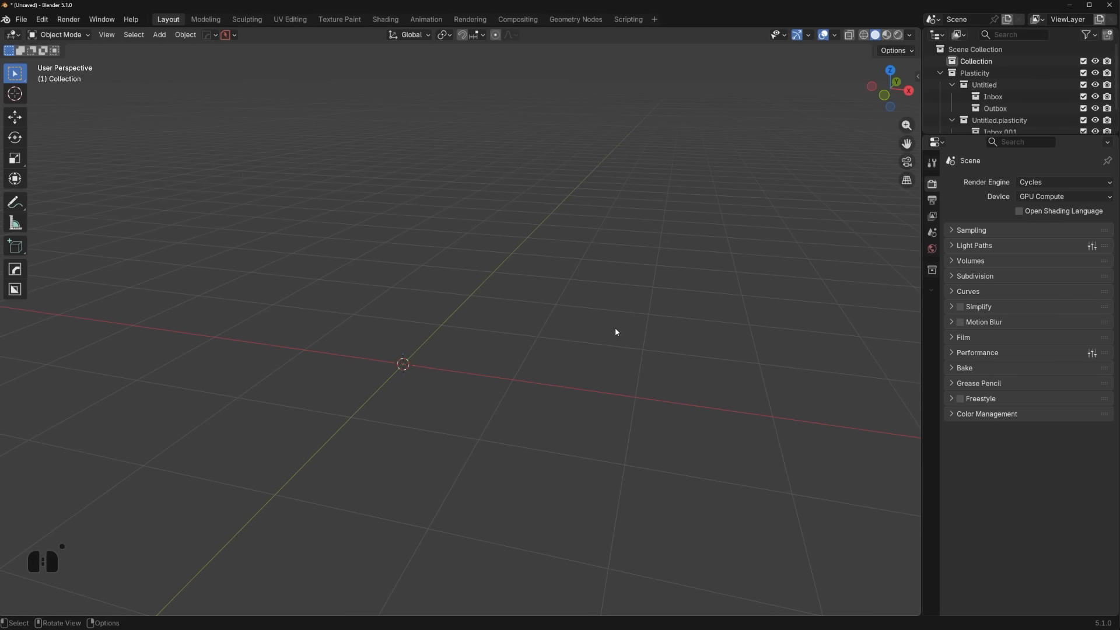
{"action": "key", "text": "n"}
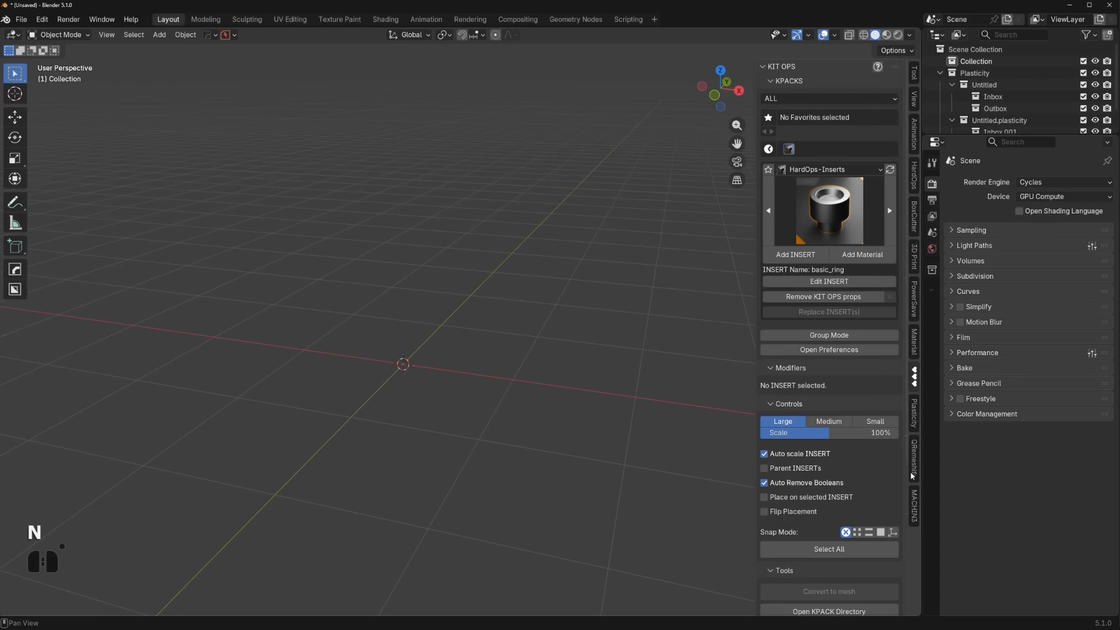
{"action": "left_click", "coordinate": [914, 415]}
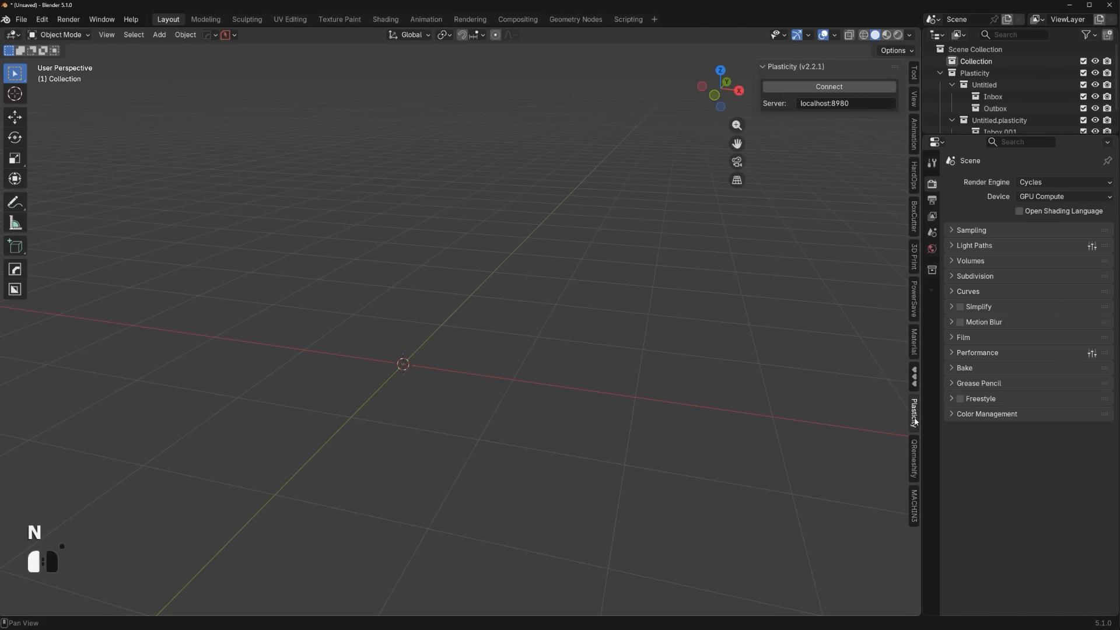
{"action": "left_click", "coordinate": [829, 87]}
{"action": "left_click", "coordinate": [814, 138]}
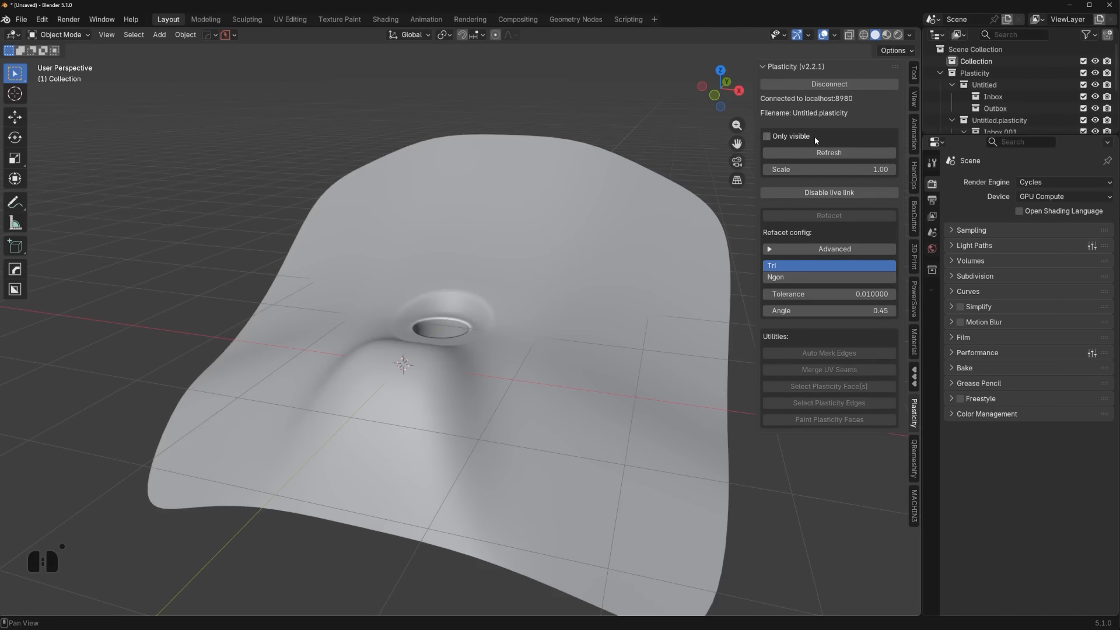
Enlarge the Outliner to show the full collection tree and enter Edit Mode on the imported Plane
{"action": "scroll", "coordinate": [468, 285], "scroll_direction": "down", "scroll_amount": 2}
{"action": "middle_click_drag", "start_coordinate": [470, 286], "coordinate": [543, 293]}
{"action": "middle_click_drag", "start_coordinate": [528, 283], "coordinate": [515, 273], "text": "shift"}
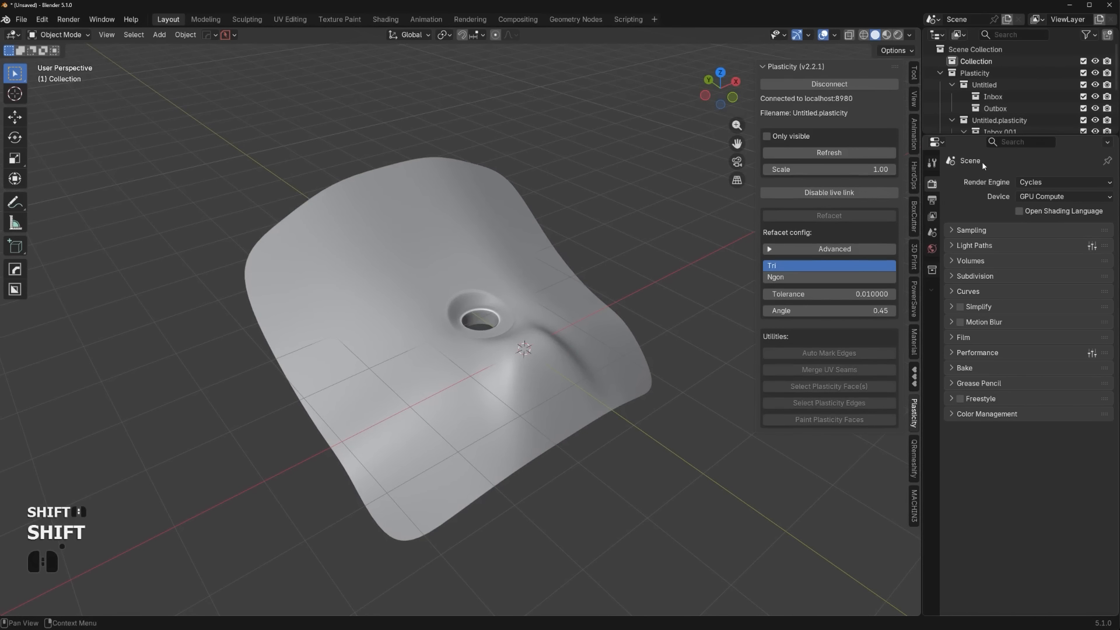
{"action": "left_click_drag", "start_coordinate": [970, 137], "coordinate": [1010, 224]}
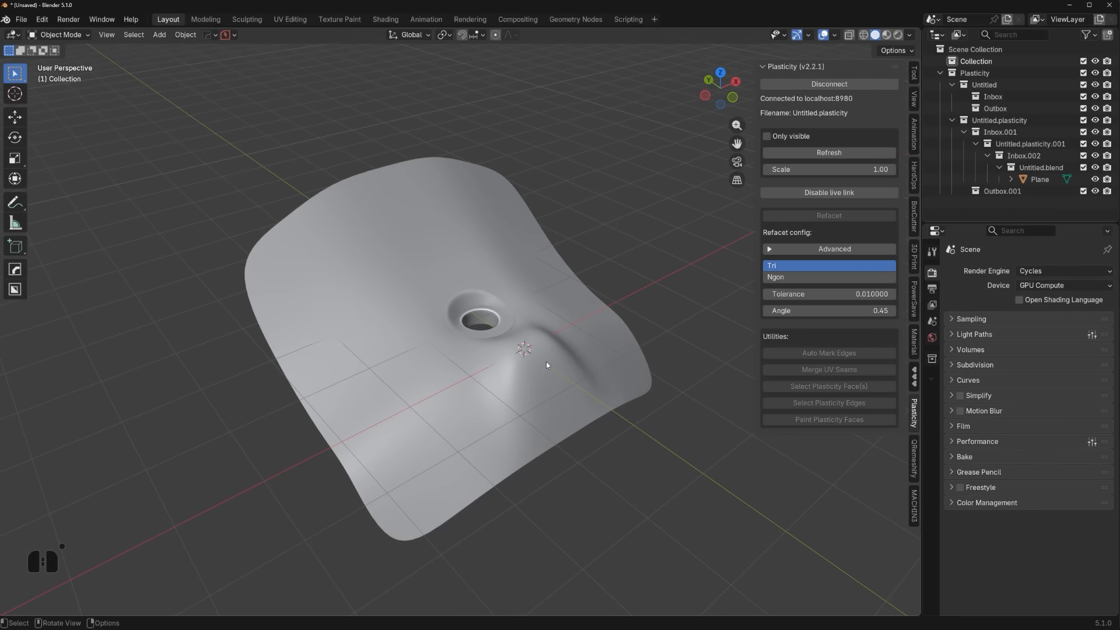
{"action": "key", "text": "Tab"}
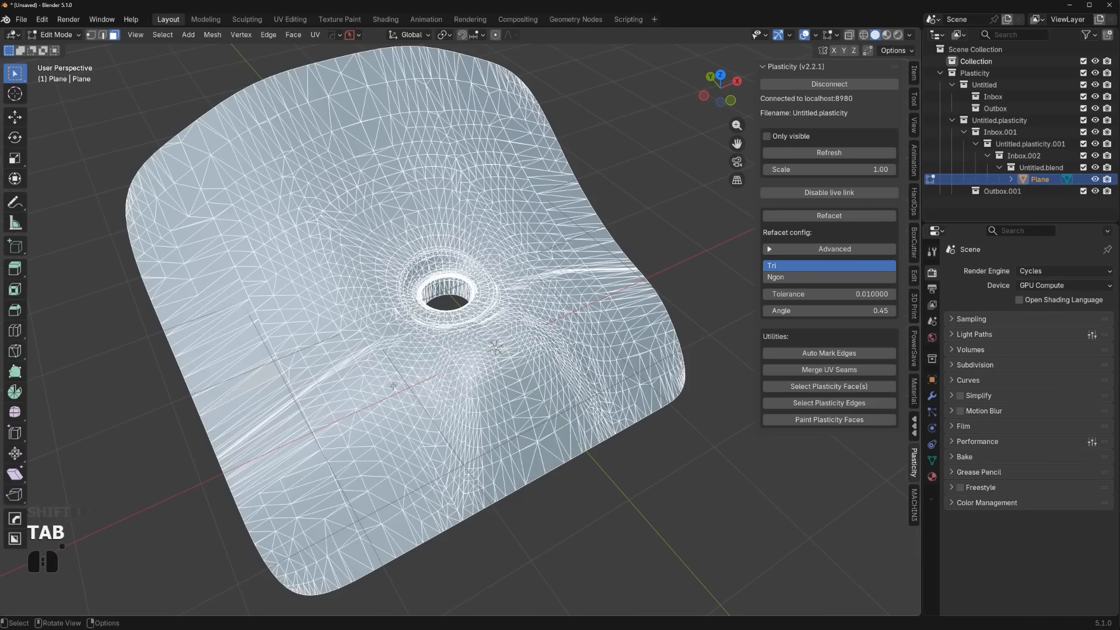
Refacet the imported panel with the advanced settings, using Ngon facets and a minimum width of 10 m
{"action": "middle_click_drag", "start_coordinate": [465, 345], "coordinate": [597, 297], "text": "shift"}
{"action": "middle_click_drag", "start_coordinate": [597, 296], "coordinate": [641, 304], "text": "shift"}
{"action": "scroll", "coordinate": [612, 318], "scroll_direction": "down", "scroll_amount": 2}
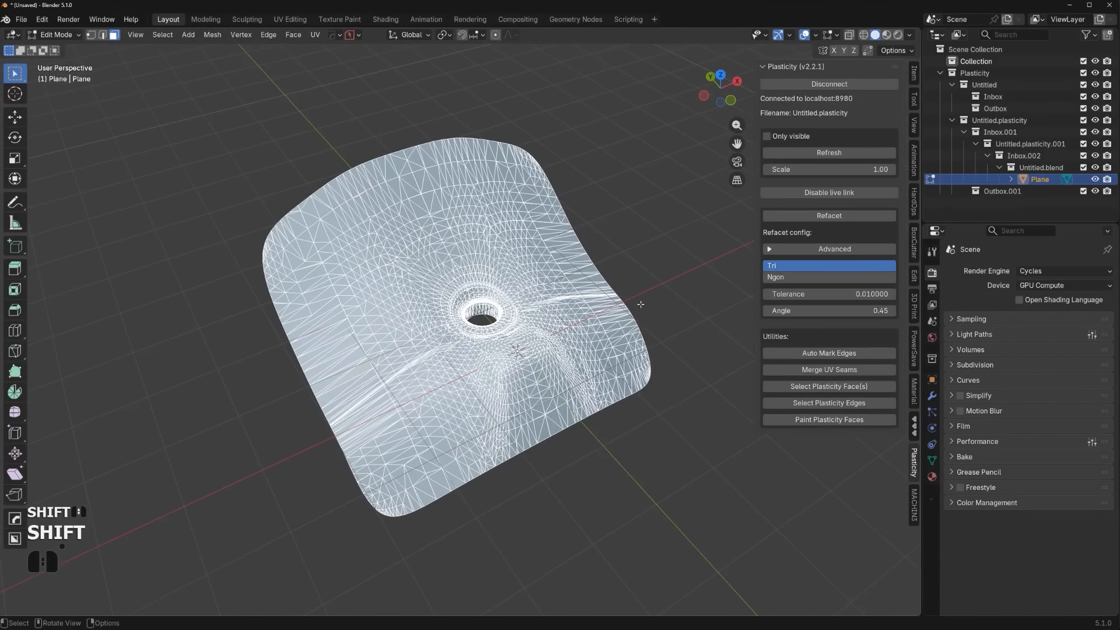
{"action": "scroll", "coordinate": [640, 304], "scroll_direction": "up", "scroll_amount": 2}
{"action": "left_click", "coordinate": [844, 259]}
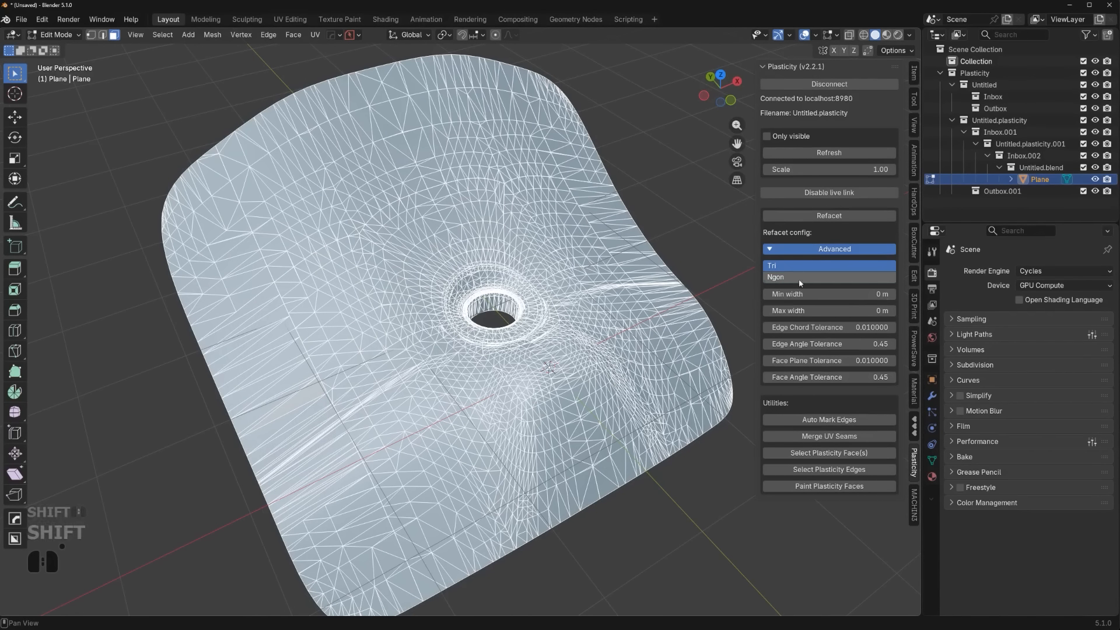
{"action": "left_click", "coordinate": [828, 277]}
{"action": "left_click", "coordinate": [818, 293]}
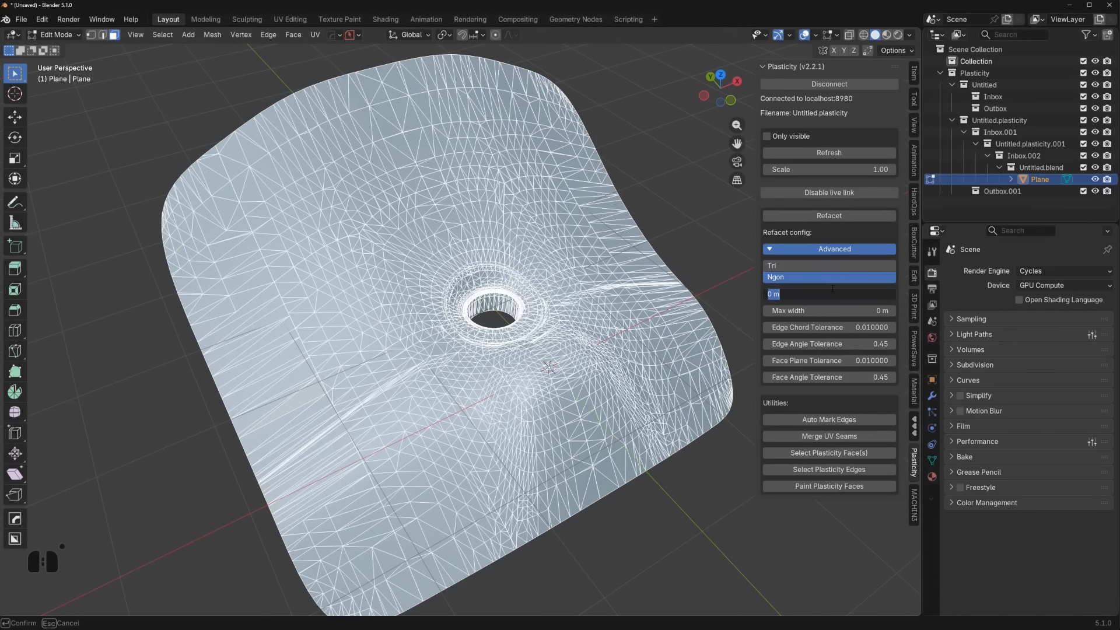
{"action": "type", "text": "10"}
{"action": "key", "text": "Return"}
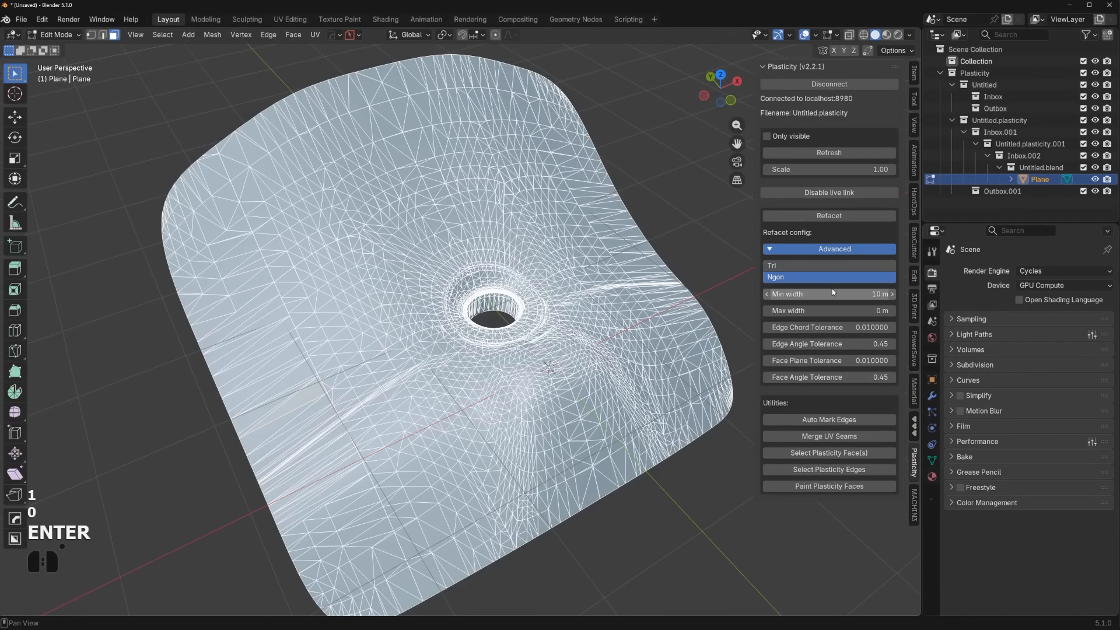
{"action": "left_click", "coordinate": [833, 219]}
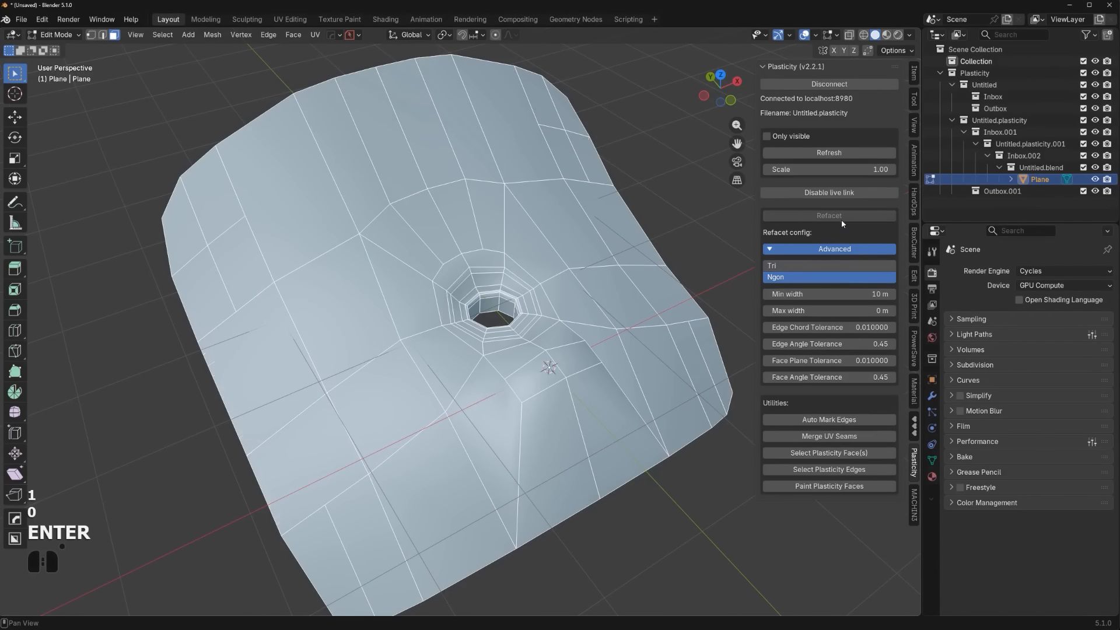
Leave Edit Mode, copy the original Plane from the Blender 5.0.1 window and paste it into this scene
{"action": "middle_click_drag", "start_coordinate": [551, 318], "coordinate": [551, 385]}
{"action": "scroll", "coordinate": [551, 385], "scroll_direction": "down", "scroll_amount": 2}
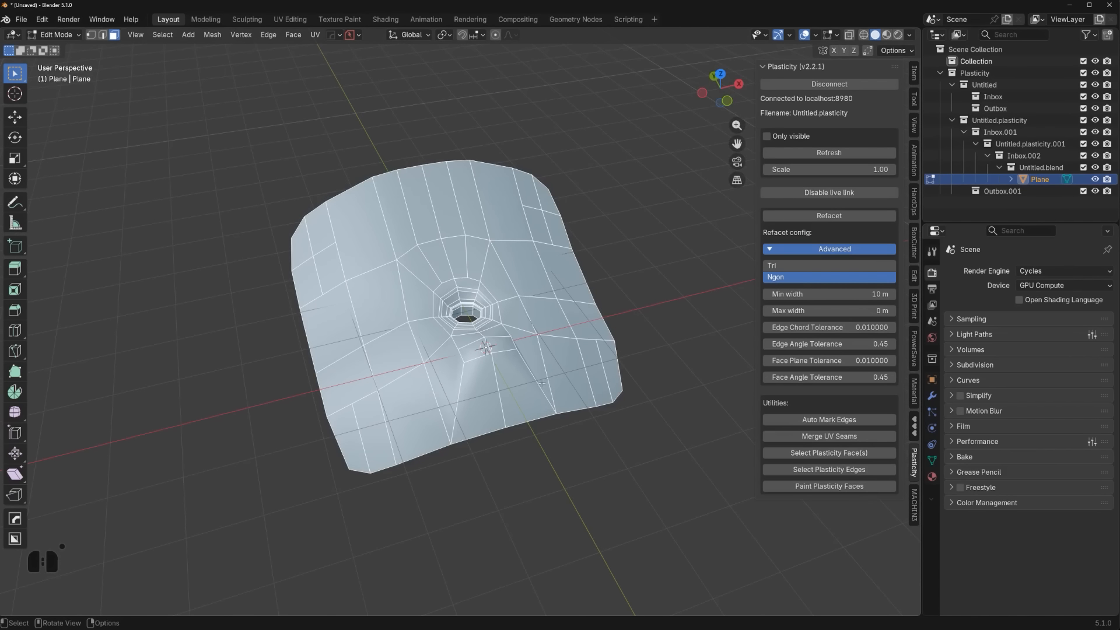
{"action": "scroll", "coordinate": [499, 340], "scroll_direction": "up", "scroll_amount": 2}
{"action": "middle_click_drag", "start_coordinate": [498, 340], "coordinate": [563, 355], "text": "shift"}
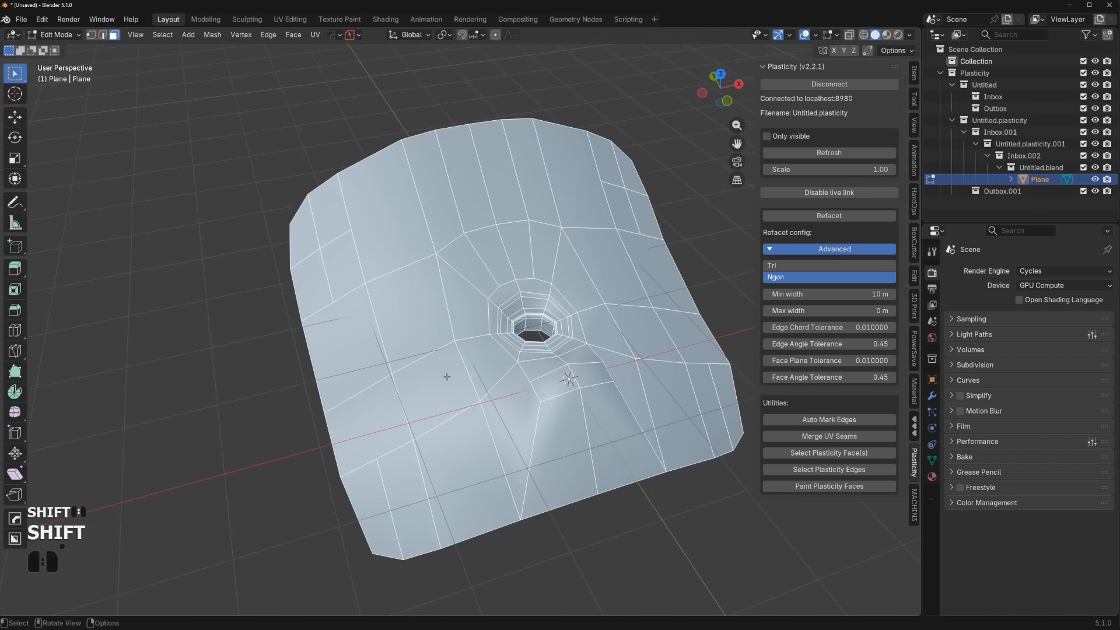
{"action": "middle_click_drag", "start_coordinate": [312, 278], "coordinate": [290, 237]}
{"action": "scroll", "coordinate": [556, 519], "scroll_direction": "down", "scroll_amount": 3}
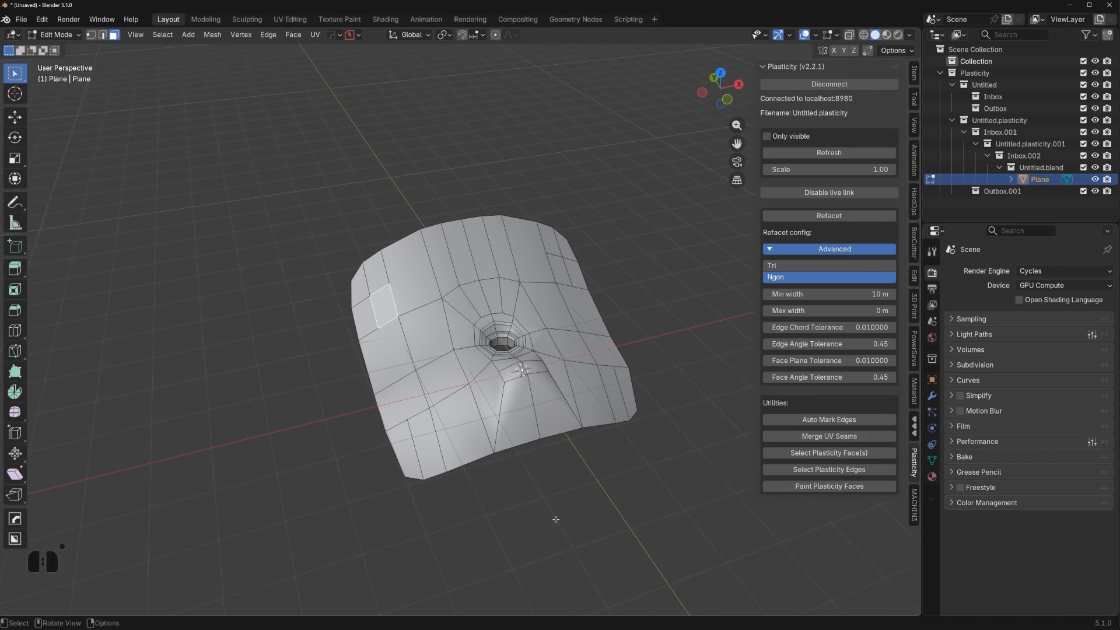
{"action": "key", "text": "Tab"}
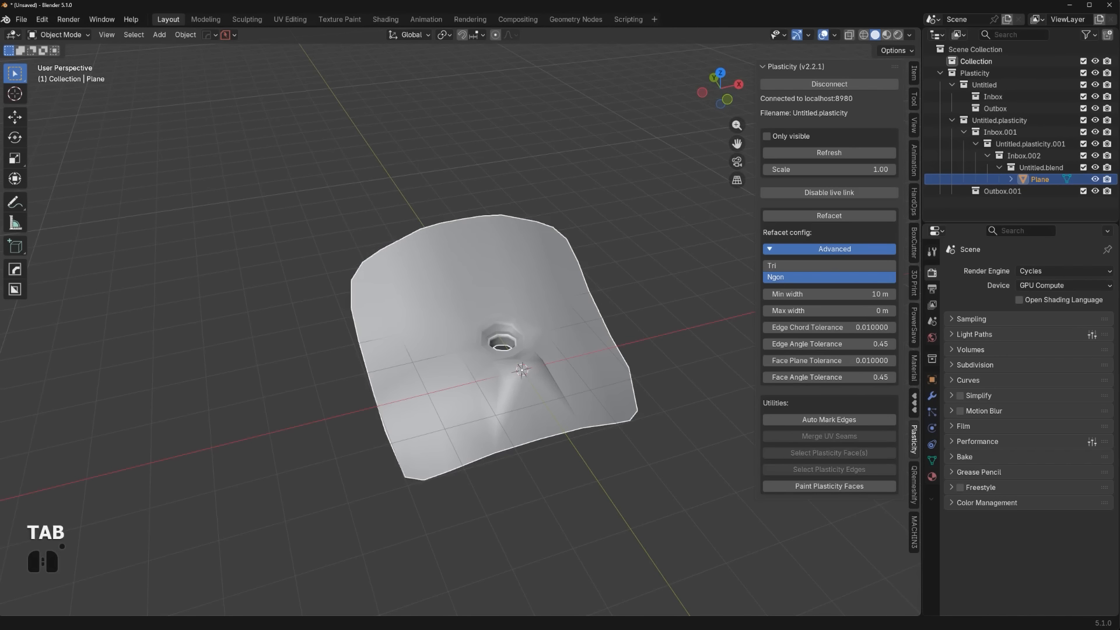
{"action": "key", "text": "ctrl+c"}
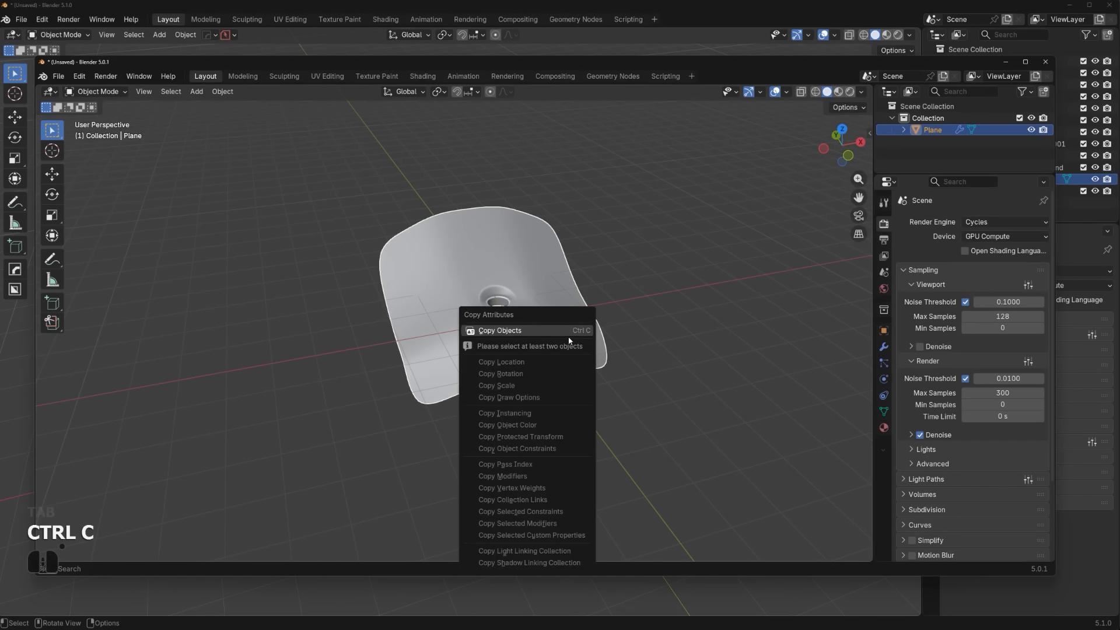
{"action": "left_click", "coordinate": [568, 337]}
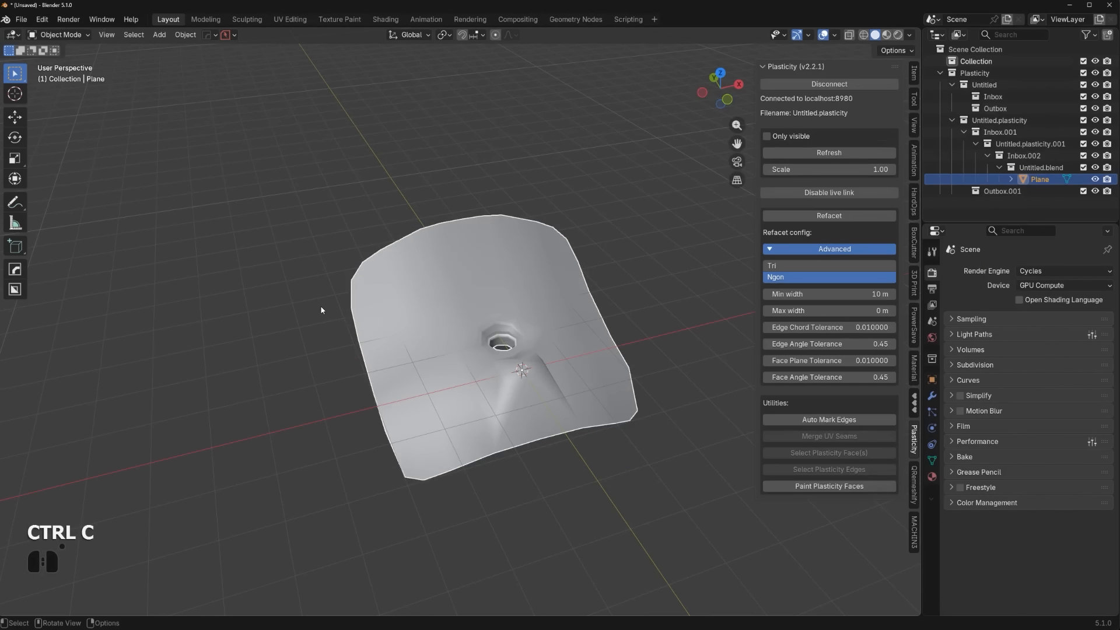
{"action": "key", "text": "ctrl+v"}
Move the pasted panel along the global X axis so it sits beside the imported one
{"action": "key", "text": "g"}
{"action": "key", "text": "y"}
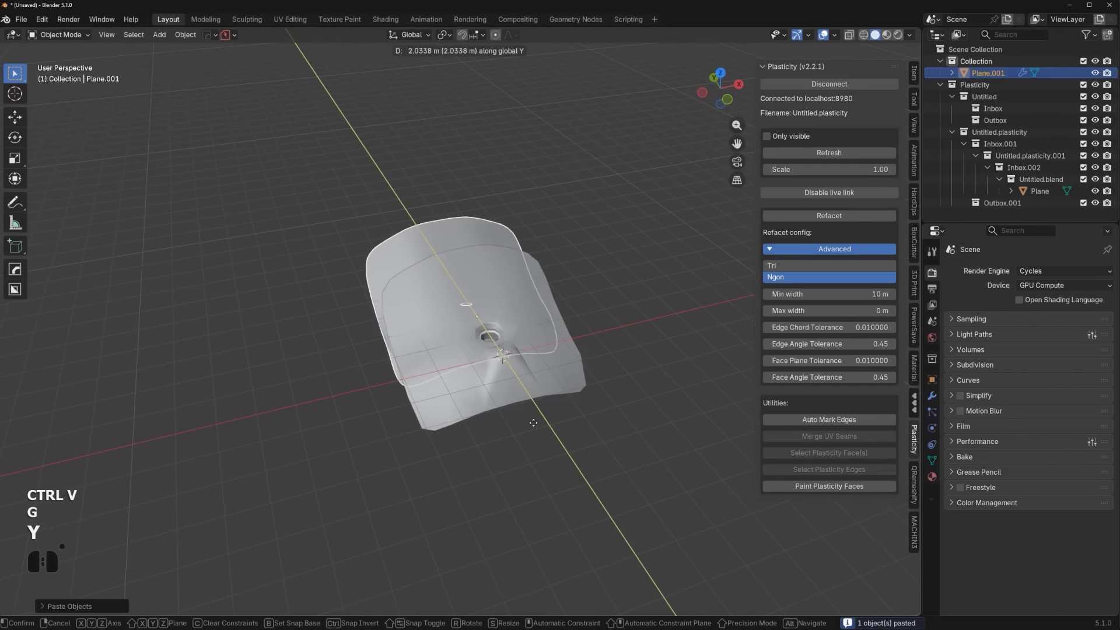
{"action": "key", "text": "x"}
{"action": "left_click", "coordinate": [280, 466]}
{"action": "middle_click_drag", "start_coordinate": [257, 315], "coordinate": [396, 158], "text": "shift"}
{"action": "scroll", "coordinate": [397, 150], "scroll_direction": "up", "scroll_amount": 2}
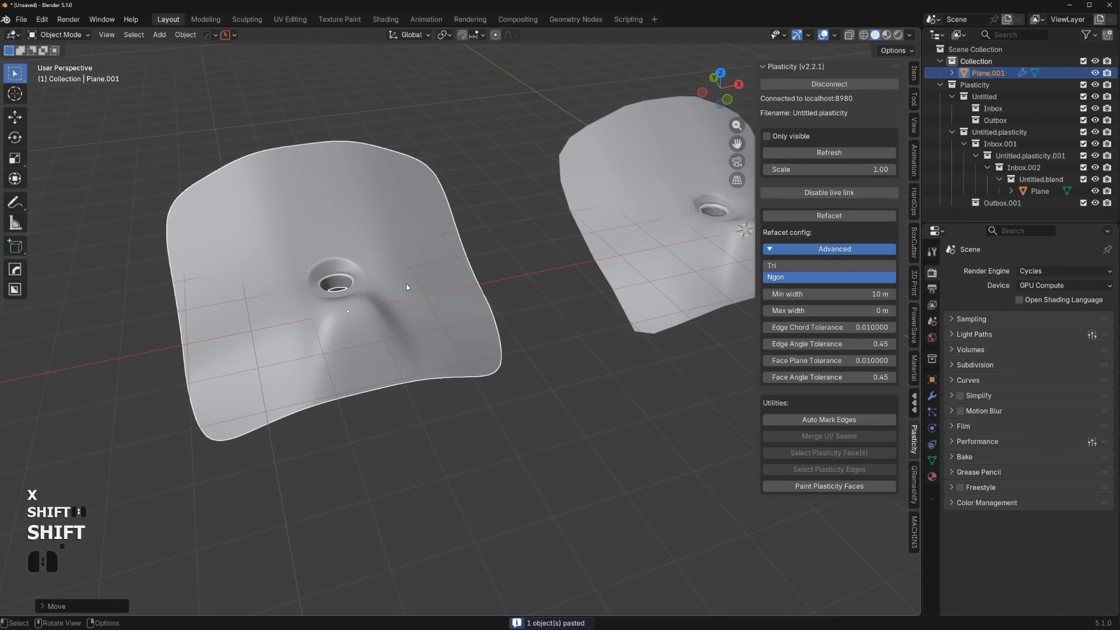
Add a level 2 Subdivision modifier to the imported Plane
{"action": "middle_click_drag", "start_coordinate": [594, 331], "coordinate": [453, 380], "text": "shift"}
{"action": "middle_click_drag", "start_coordinate": [621, 236], "coordinate": [603, 248], "text": "shift"}
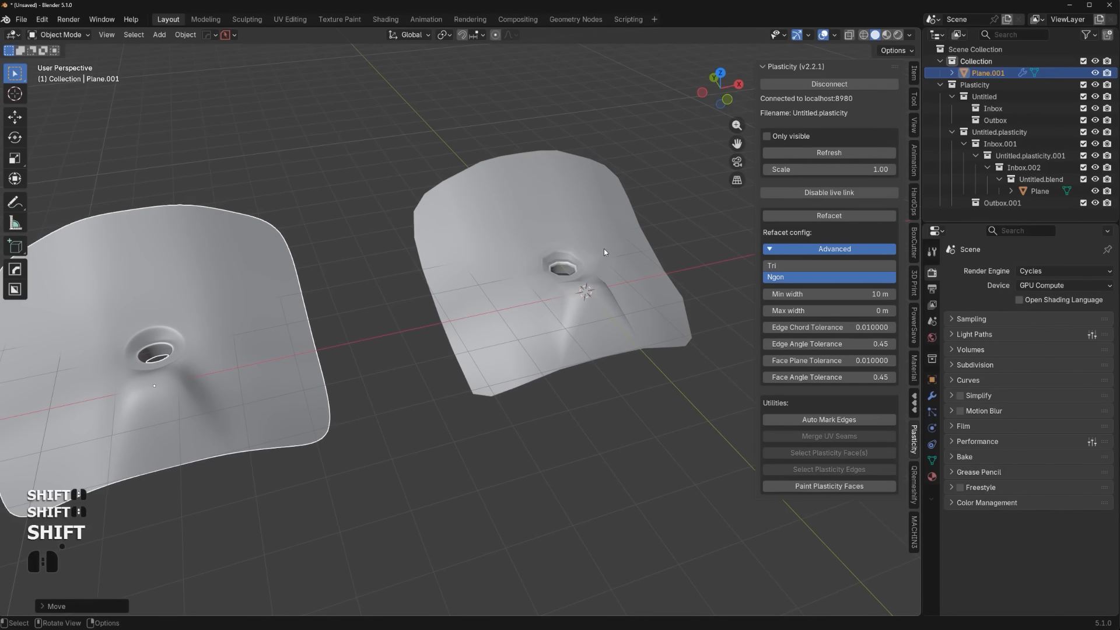
{"action": "left_click", "coordinate": [603, 248]}
{"action": "key", "text": "ctrl+2"}
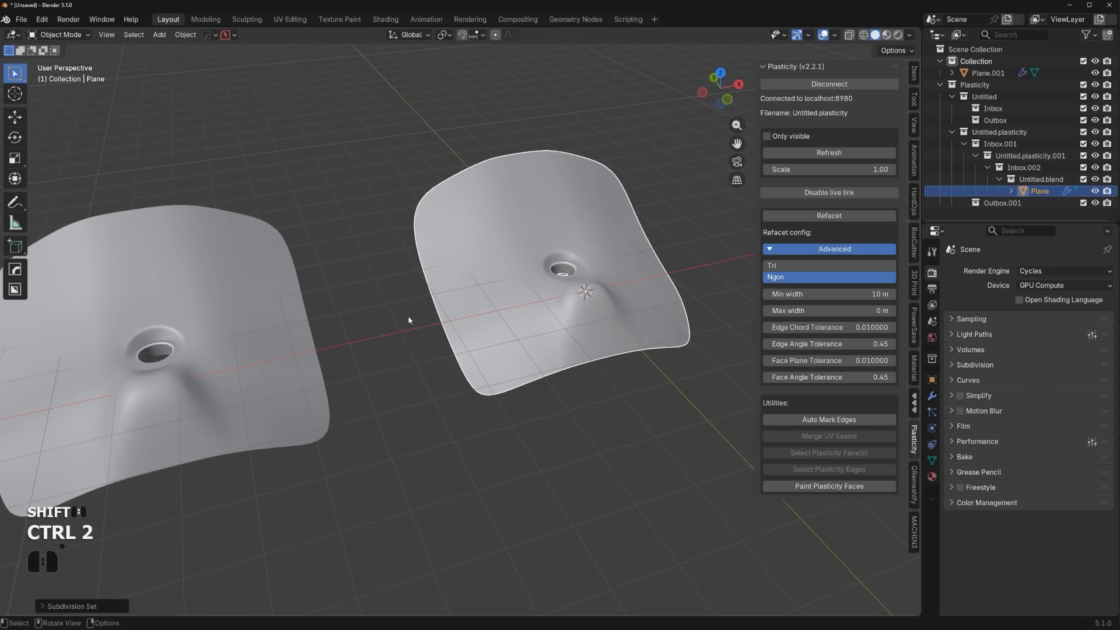
Set the Subdivision modifier's viewport level to 2 on the pasted original panel
{"action": "middle_click_drag", "start_coordinate": [175, 317], "coordinate": [317, 314], "text": "shift"}
{"action": "left_click", "coordinate": [318, 314]}
{"action": "left_click", "coordinate": [932, 396]}
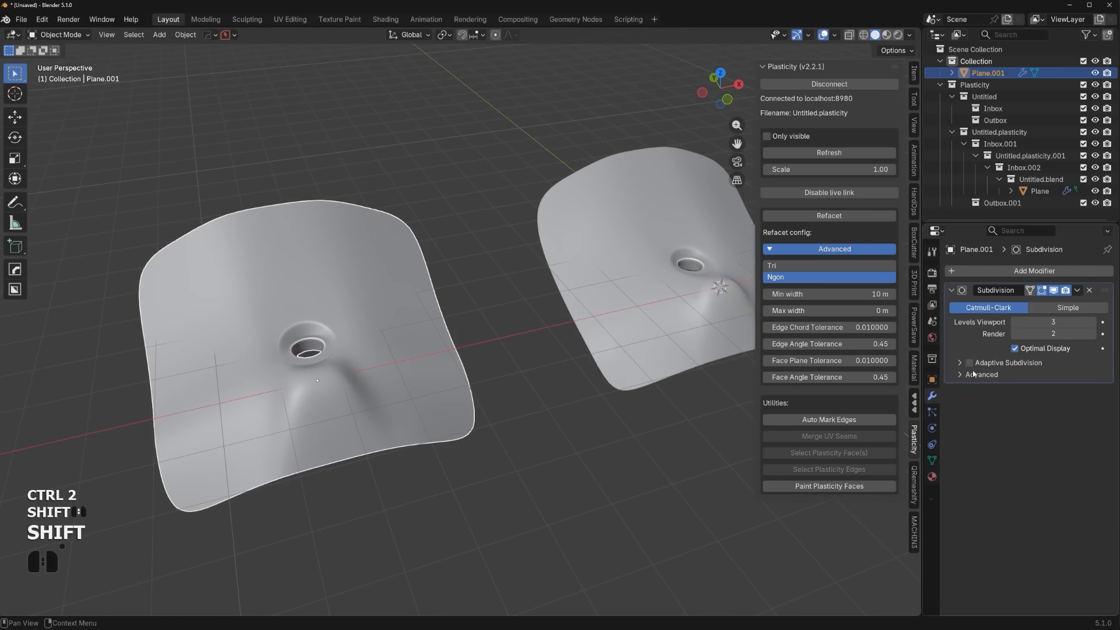
{"action": "left_click", "coordinate": [1016, 322]}
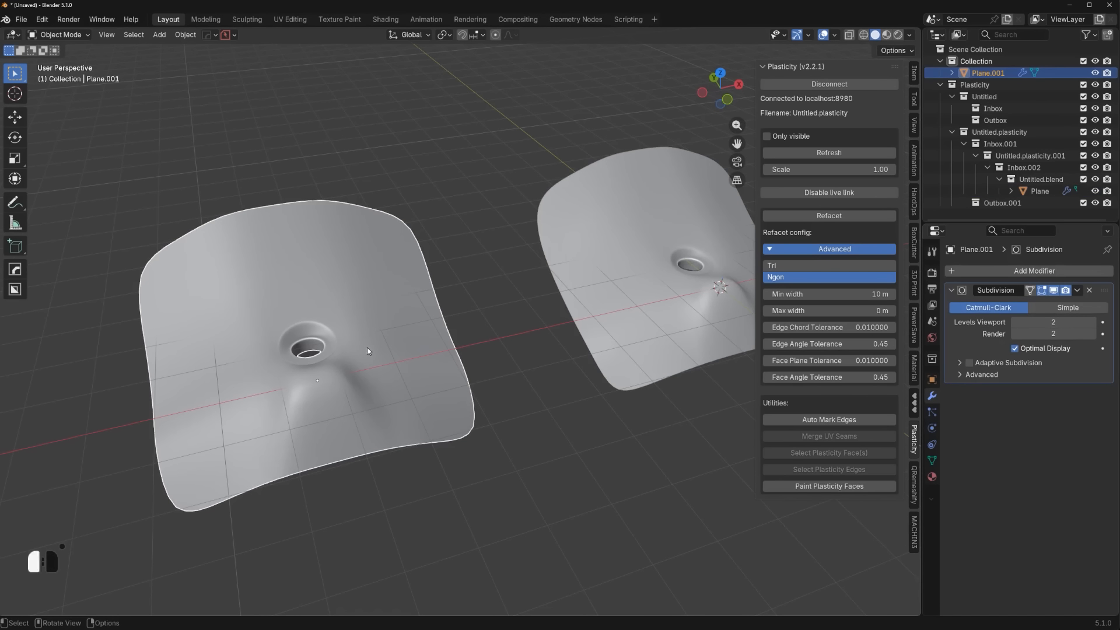
Compare the surface shading of the two subdivided panels around the round hole and the ridge from several angles
{"action": "middle_click_drag", "start_coordinate": [569, 355], "coordinate": [417, 333], "text": "shift"}
{"action": "scroll", "coordinate": [455, 374], "scroll_direction": "down", "scroll_amount": 1}
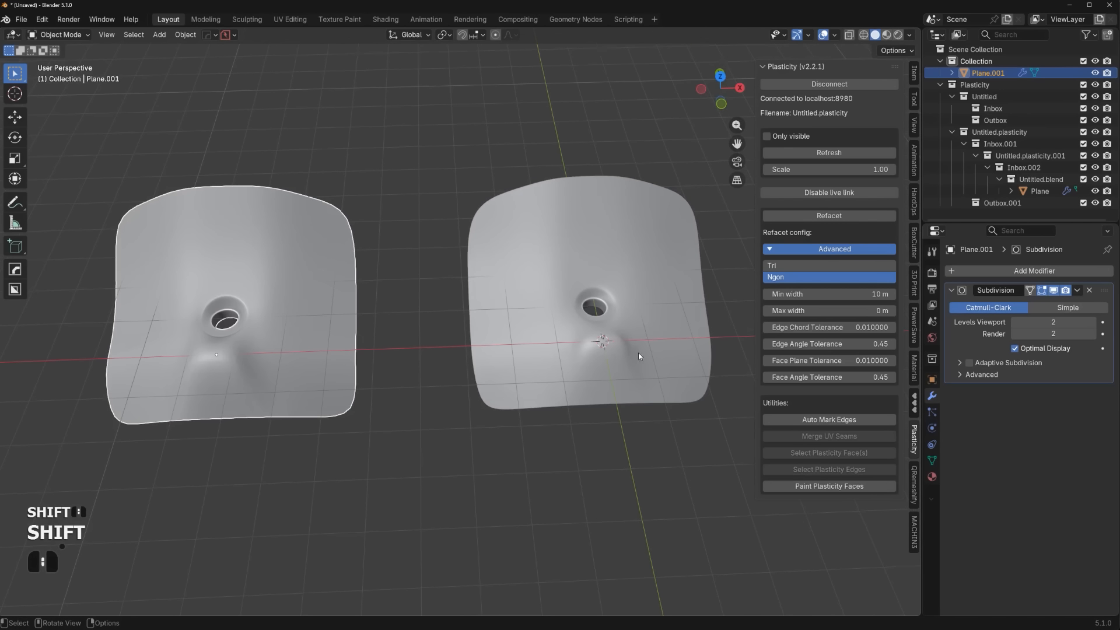
{"action": "middle_click_drag", "start_coordinate": [638, 353], "coordinate": [437, 380]}
{"action": "scroll", "coordinate": [631, 314], "scroll_direction": "up", "scroll_amount": 2}
{"action": "scroll", "coordinate": [437, 380], "scroll_direction": "up", "scroll_amount": 4}
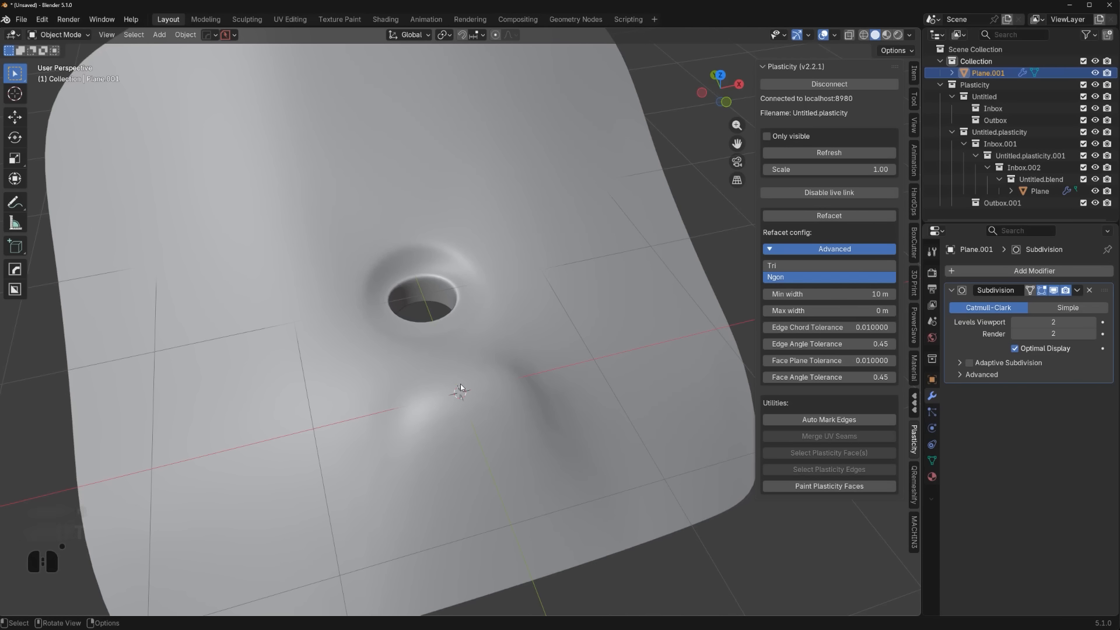
{"action": "scroll", "coordinate": [466, 381], "scroll_direction": "down", "scroll_amount": 5}
{"action": "middle_click_drag", "start_coordinate": [453, 361], "coordinate": [520, 192], "text": "shift"}
{"action": "scroll", "coordinate": [403, 280], "scroll_direction": "down", "scroll_amount": 2}
{"action": "middle_click_drag", "start_coordinate": [267, 350], "coordinate": [415, 280], "text": "shift"}
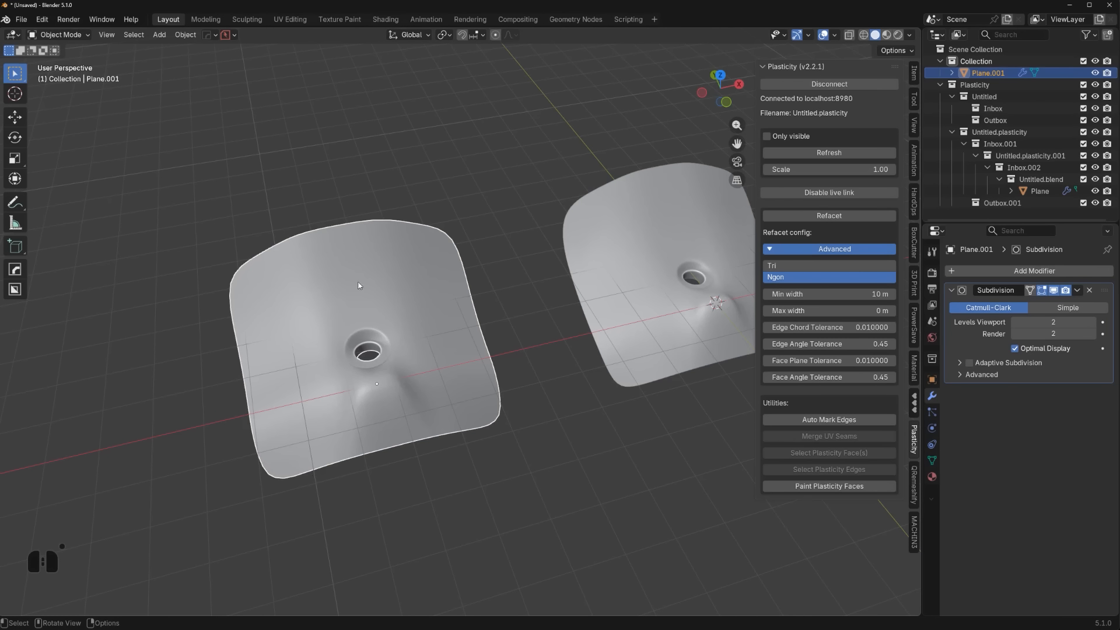
{"action": "middle_click_drag", "start_coordinate": [358, 285], "coordinate": [244, 328], "text": "shift"}
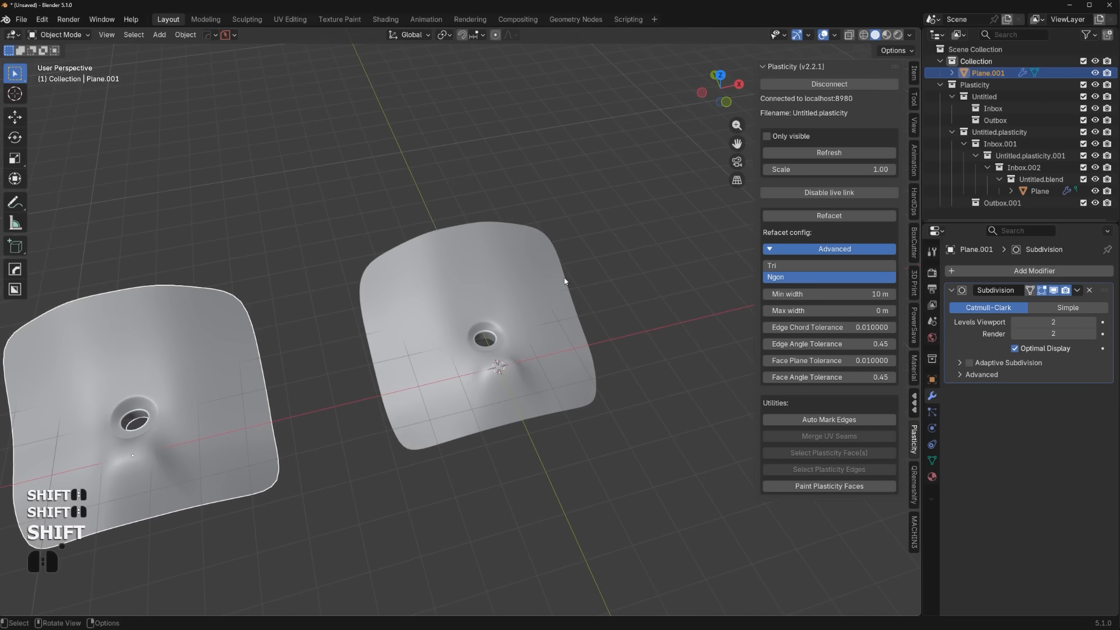
{"action": "middle_click_drag", "start_coordinate": [356, 382], "coordinate": [552, 308], "text": "shift"}
{"action": "middle_click_drag", "start_coordinate": [634, 278], "coordinate": [543, 280], "text": "shift"}
{"action": "middle_click_drag", "start_coordinate": [428, 355], "coordinate": [343, 306], "text": "shift"}
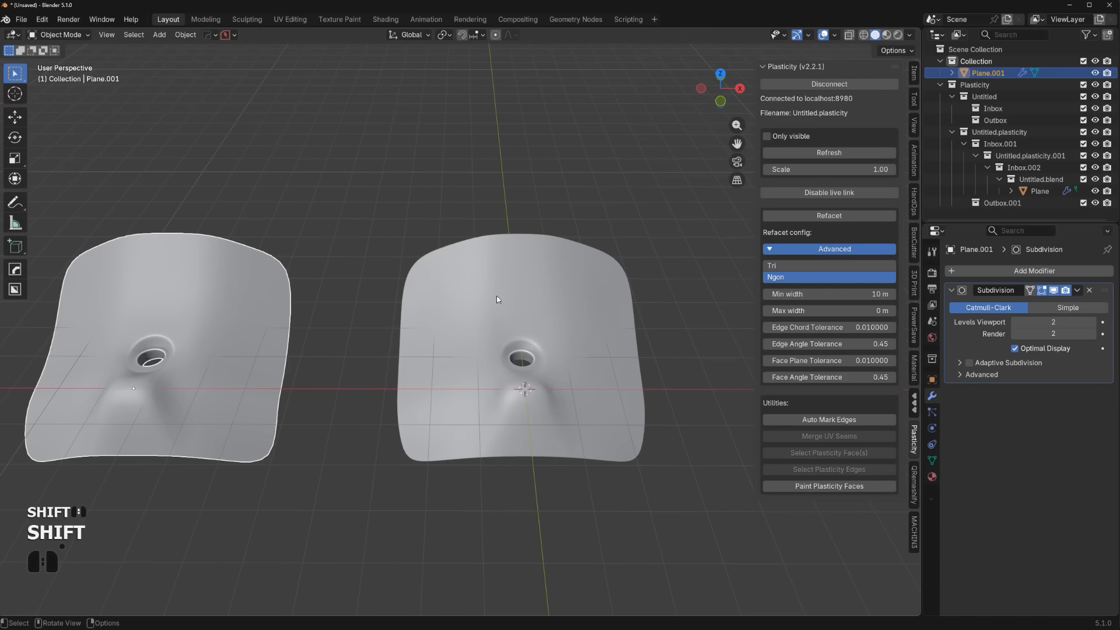
{"action": "middle_click_drag", "start_coordinate": [542, 321], "coordinate": [260, 279]}
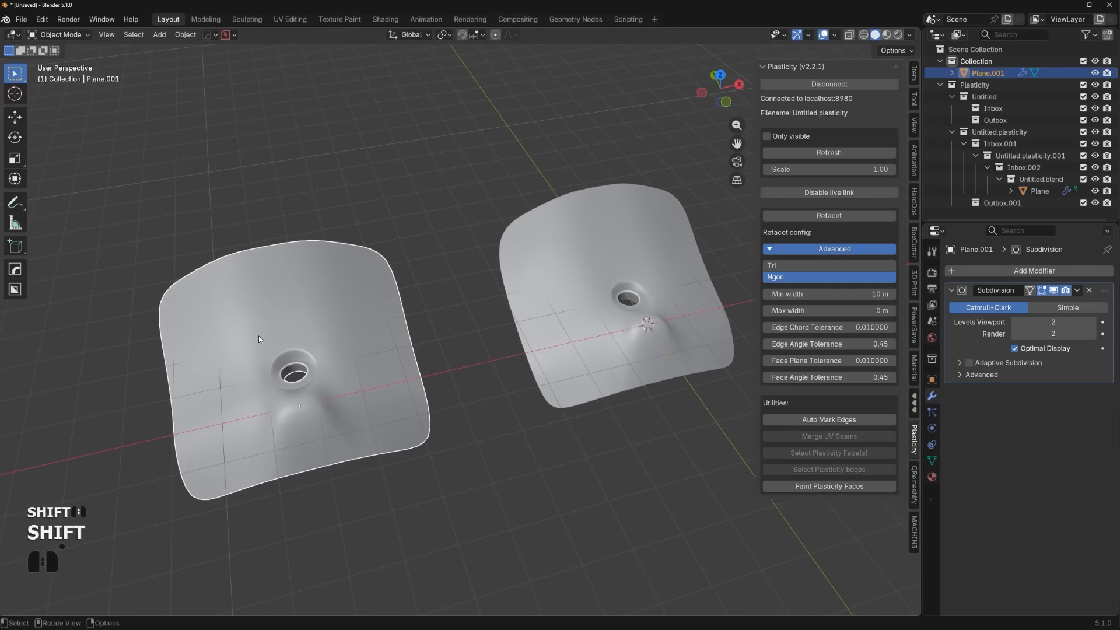
{"action": "middle_click_drag", "start_coordinate": [484, 278], "coordinate": [408, 293], "text": "shift"}
Disable the Subdivision modifier's Edit Mode display on both panels and open them together in Edit Mode
{"action": "left_click", "coordinate": [485, 300]}
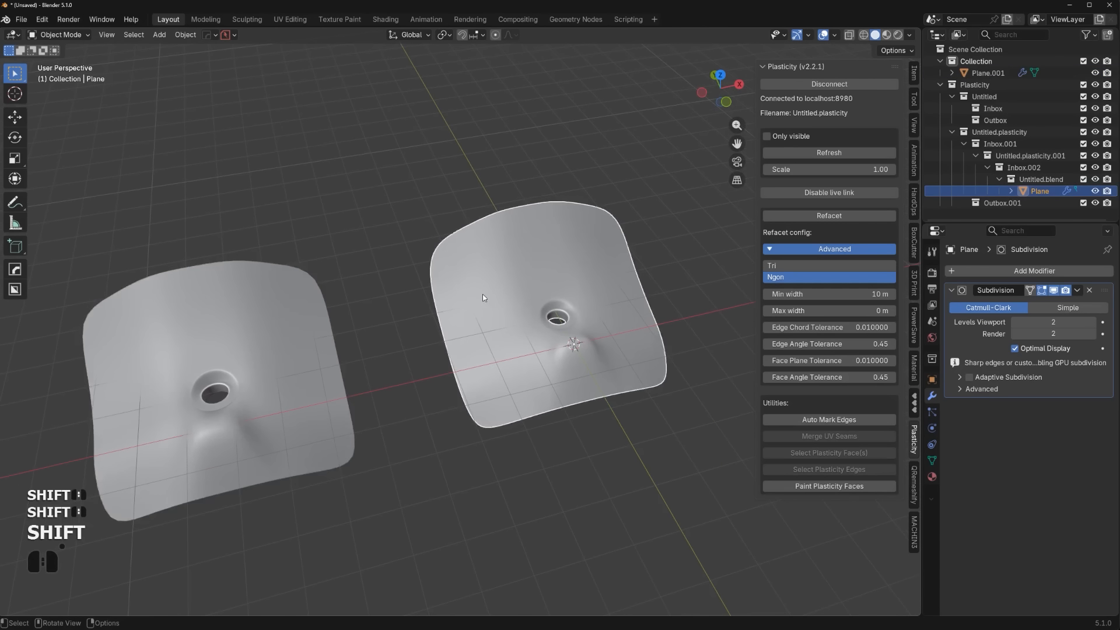
{"action": "key", "text": "Tab"}
{"action": "scroll", "coordinate": [458, 314], "scroll_direction": "up", "scroll_amount": 3}
{"action": "scroll", "coordinate": [453, 321], "scroll_direction": "down", "scroll_amount": 1}
{"action": "key", "text": "Tab"}
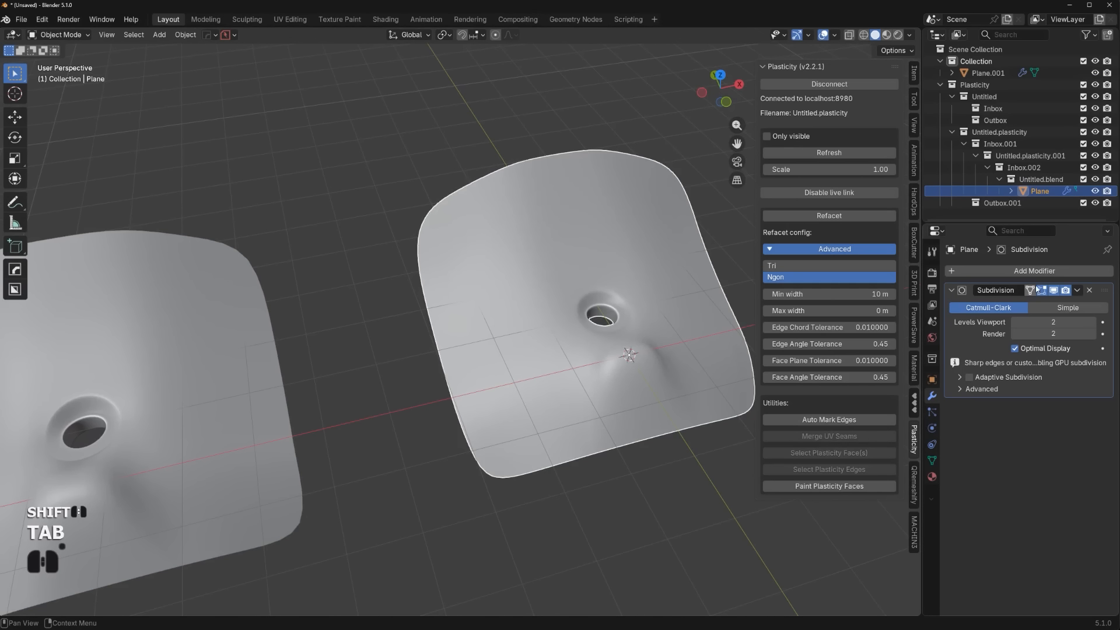
{"action": "left_click", "coordinate": [151, 359]}
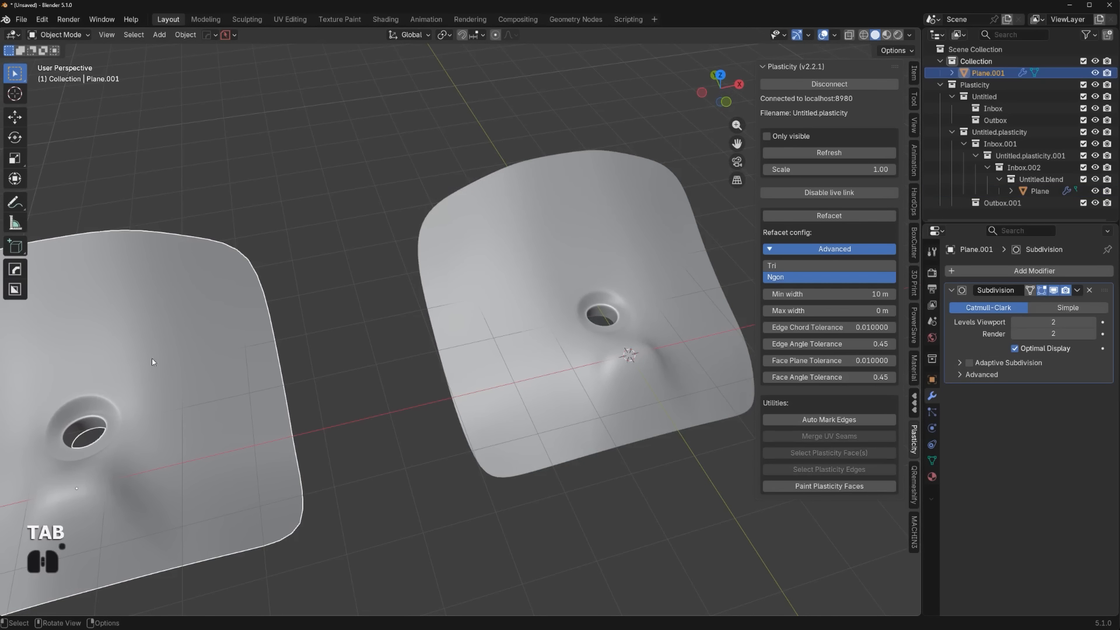
{"action": "left_click", "coordinate": [1038, 293]}
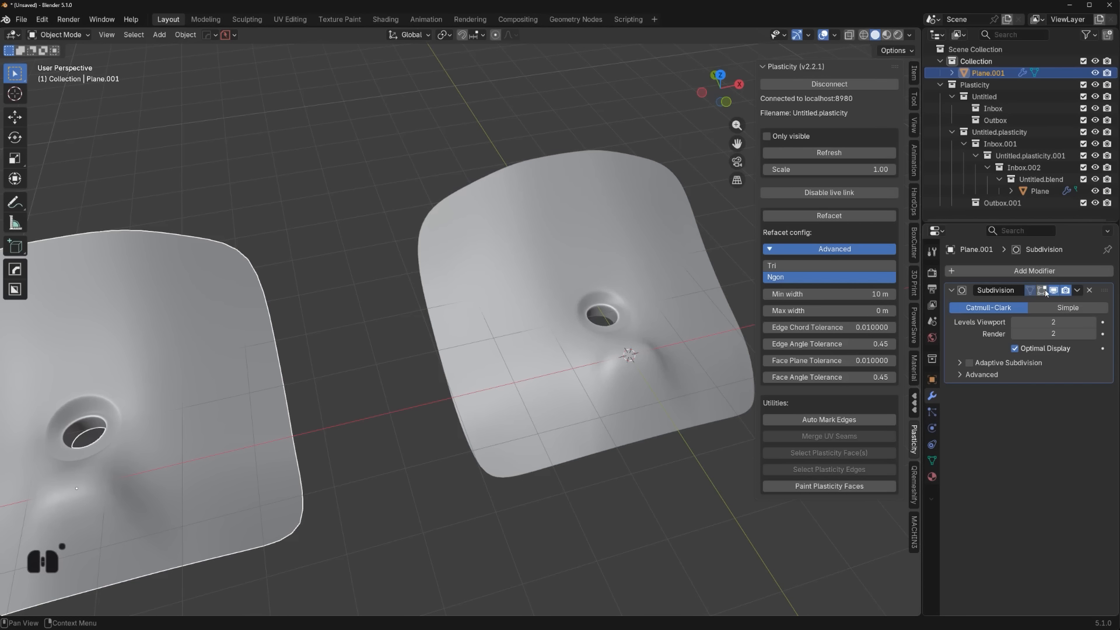
{"action": "scroll", "coordinate": [409, 385], "scroll_direction": "down", "scroll_amount": 2}
{"action": "left_click", "coordinate": [467, 362], "text": "shift"}
{"action": "key", "text": "Tab"}
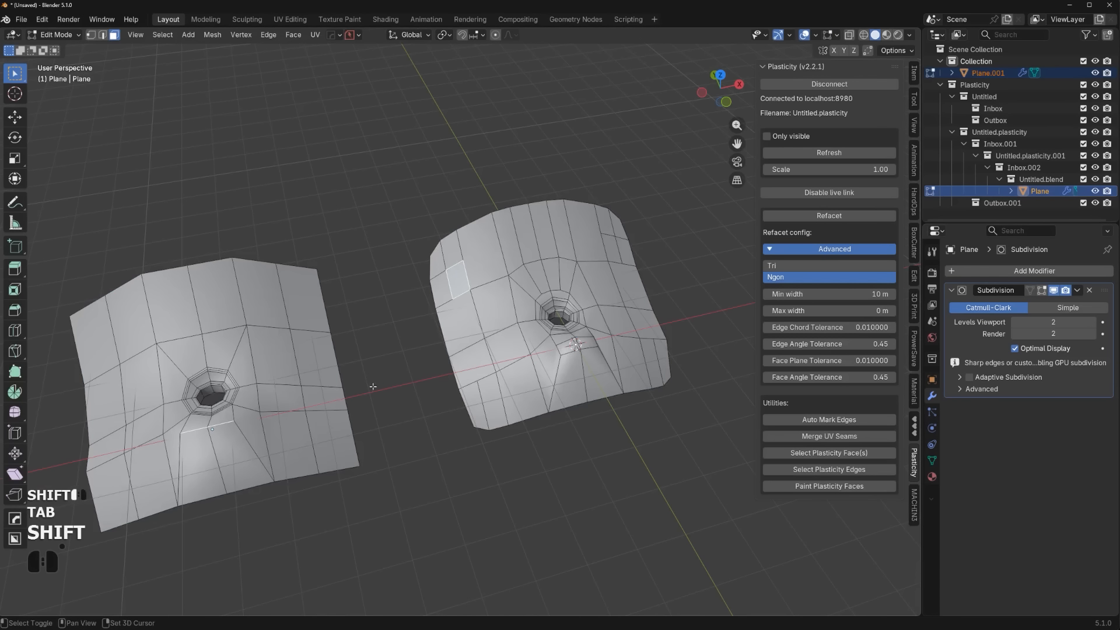
Dissolve the extra edges near the two corners on the imported panel's negative X side
{"action": "scroll", "coordinate": [373, 386], "scroll_direction": "up", "scroll_amount": 2}
{"action": "key", "text": "2"}
{"action": "left_click", "coordinate": [458, 273]}
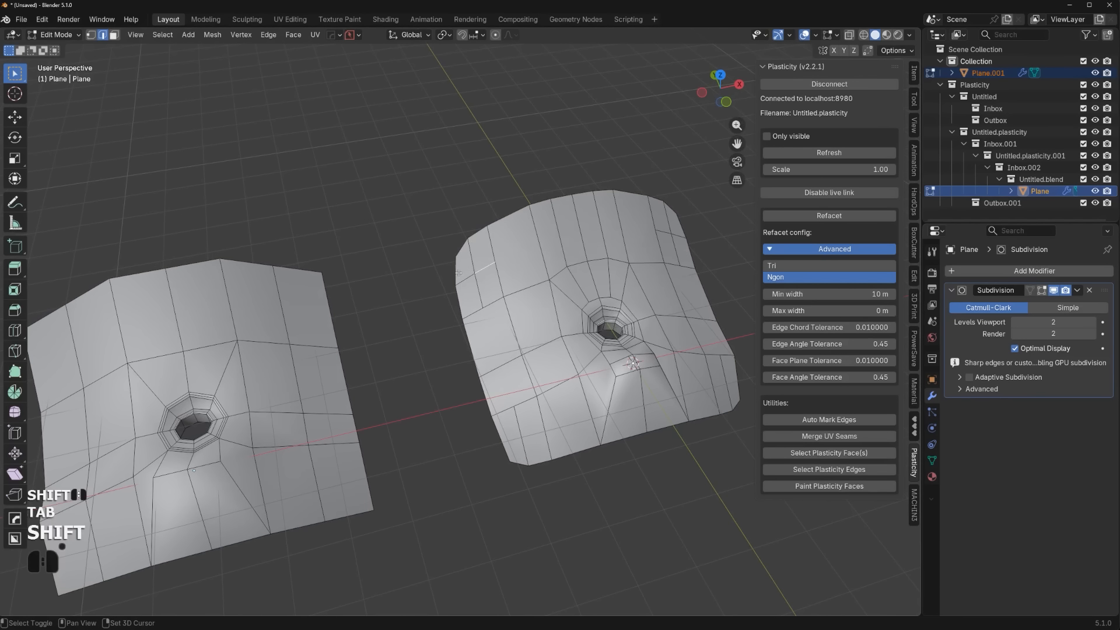
{"action": "left_click", "coordinate": [458, 273], "text": "shift"}
{"action": "key", "text": "ctrl+z"}
{"action": "left_click", "coordinate": [471, 256], "text": "shift"}
{"action": "left_click", "coordinate": [466, 280], "text": "shift"}
{"action": "left_click", "coordinate": [481, 295], "text": "shift"}
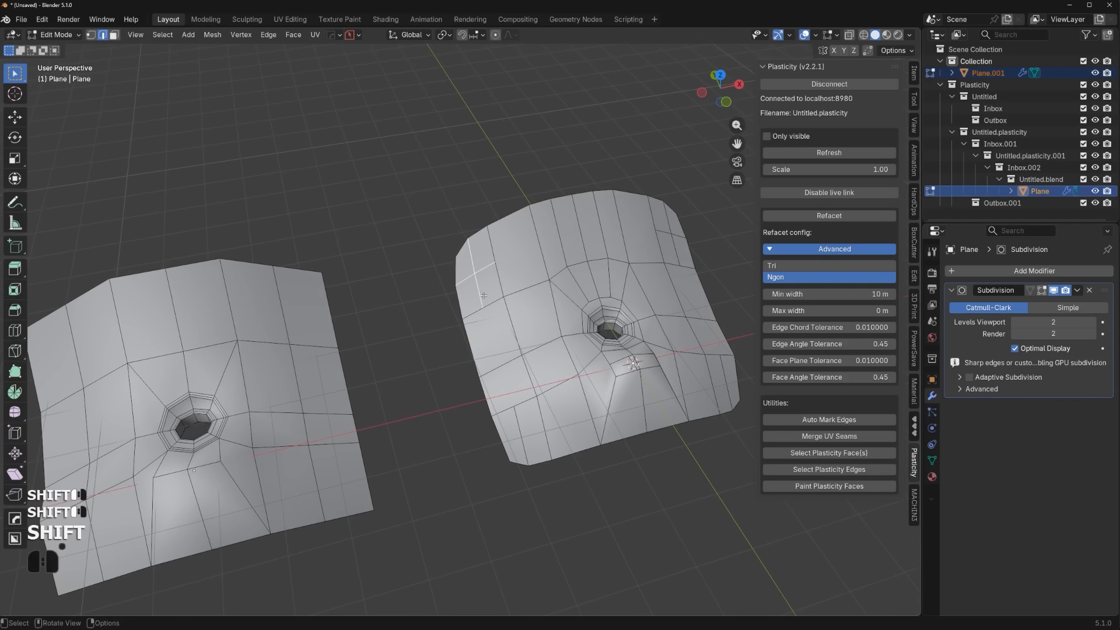
{"action": "key", "text": "ctrl+x"}
{"action": "middle_click_drag", "start_coordinate": [483, 296], "coordinate": [519, 372]}
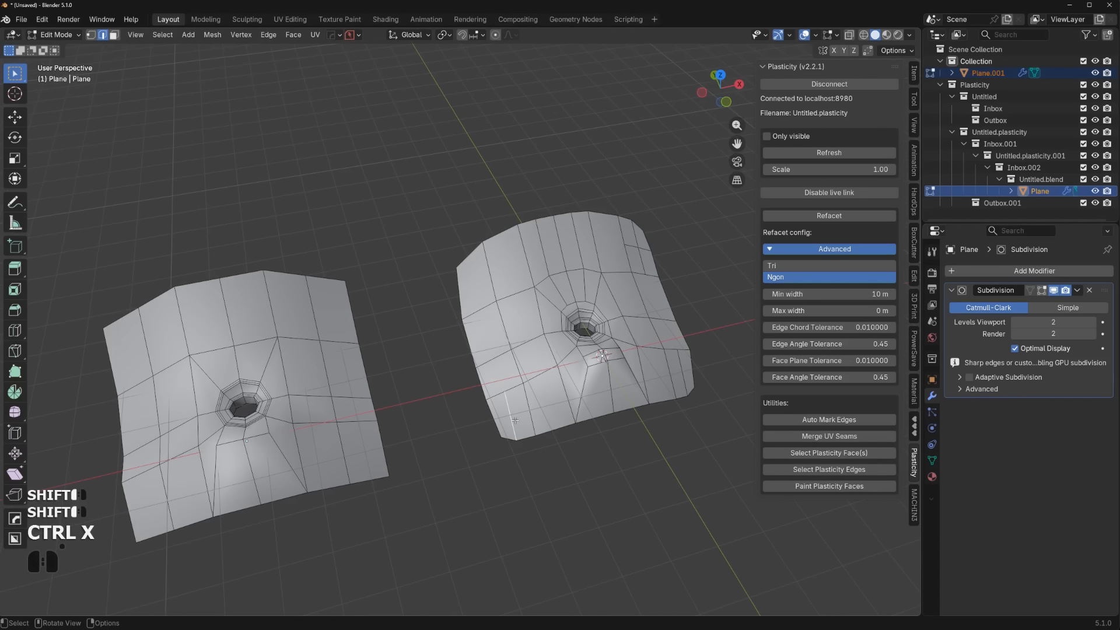
{"action": "key", "text": "ctrl+x"}
Symmetrize the imported panel across X with MACHIN3, mirroring the cleaned-up half onto the other half
{"action": "middle_click_drag", "start_coordinate": [600, 400], "coordinate": [606, 356], "text": "shift"}
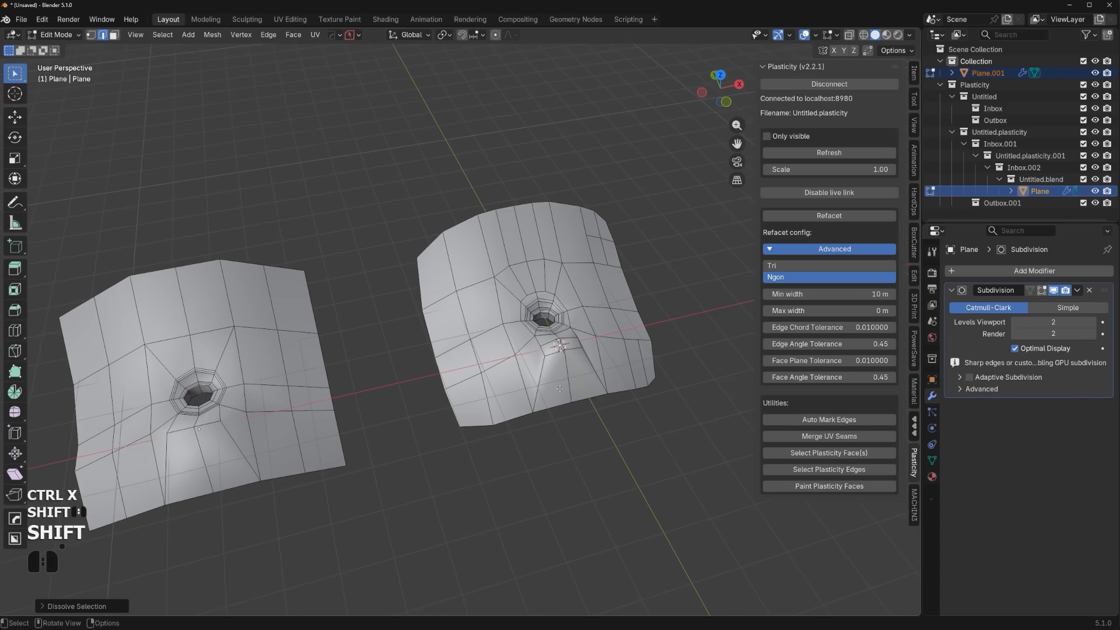
{"action": "key", "text": "alt+x"}
{"action": "left_click", "coordinate": [612, 355]}
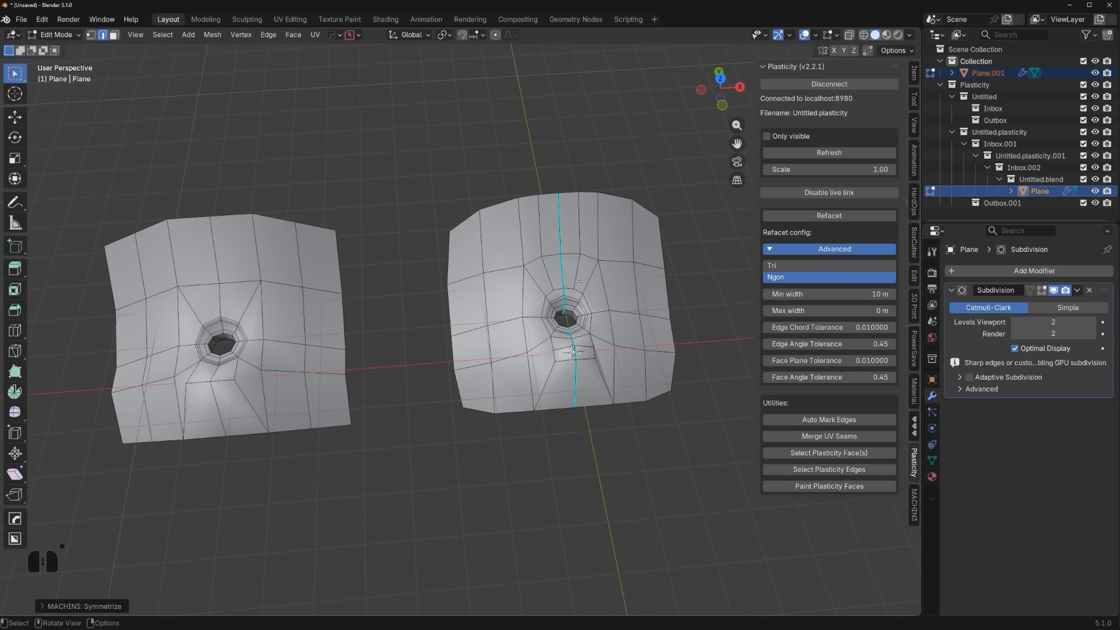
Highlight the edges flanking the centreline and the outer edge ring around the imported panel's hole to examine the edge flow
{"action": "left_click", "coordinate": [576, 248], "text": "shift"}
{"action": "left_click", "coordinate": [550, 262], "text": "shift"}
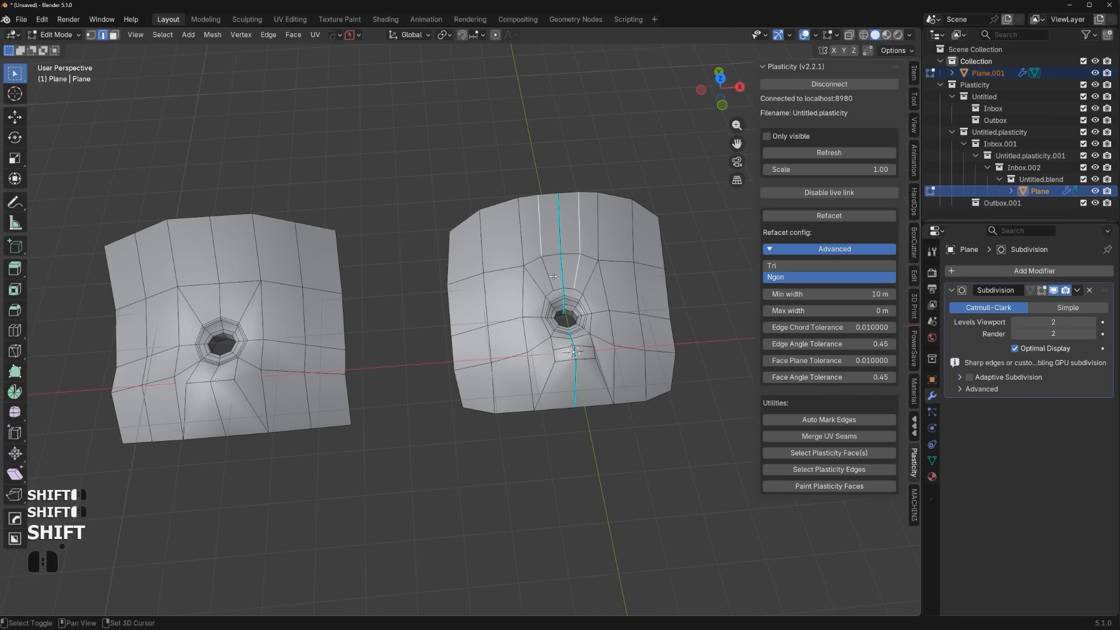
{"action": "scroll", "coordinate": [553, 278], "scroll_direction": "up", "scroll_amount": 2}
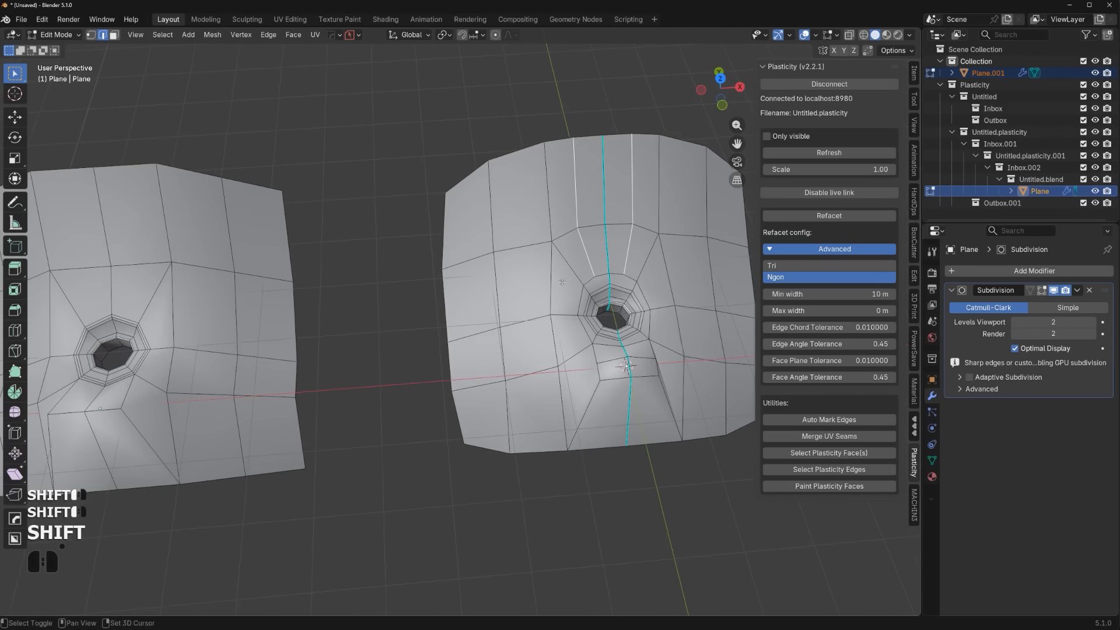
{"action": "middle_click_drag", "start_coordinate": [553, 278], "coordinate": [570, 311], "text": "shift"}
{"action": "left_click", "coordinate": [673, 323], "text": "alt+shift"}
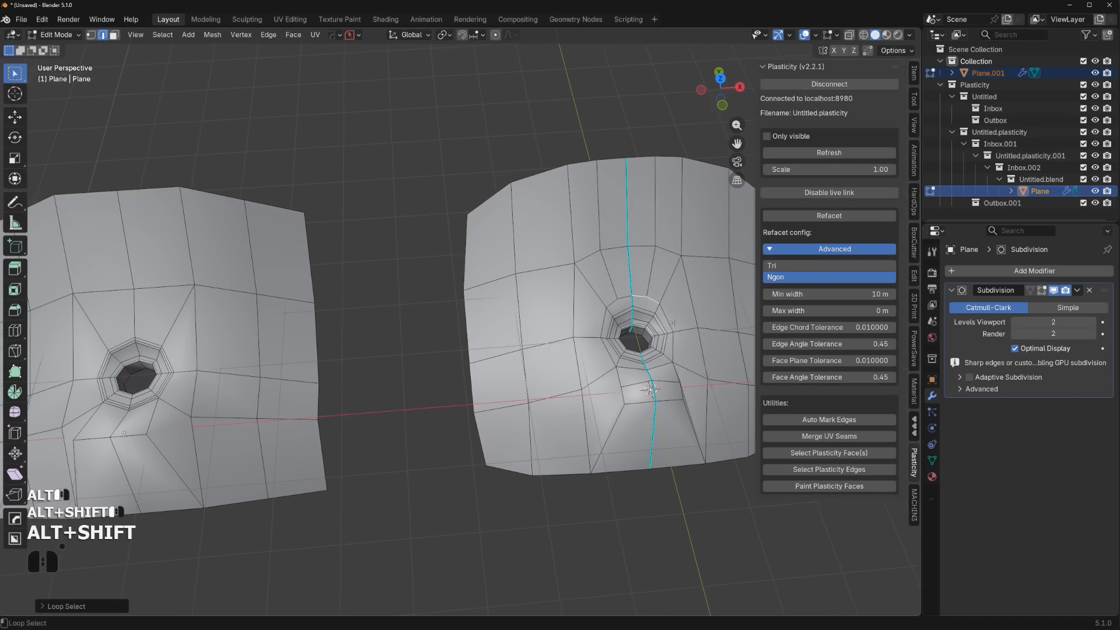
{"action": "left_click", "coordinate": [660, 368], "text": "alt+shift"}
{"action": "left_click", "coordinate": [618, 296], "text": "alt+shift"}
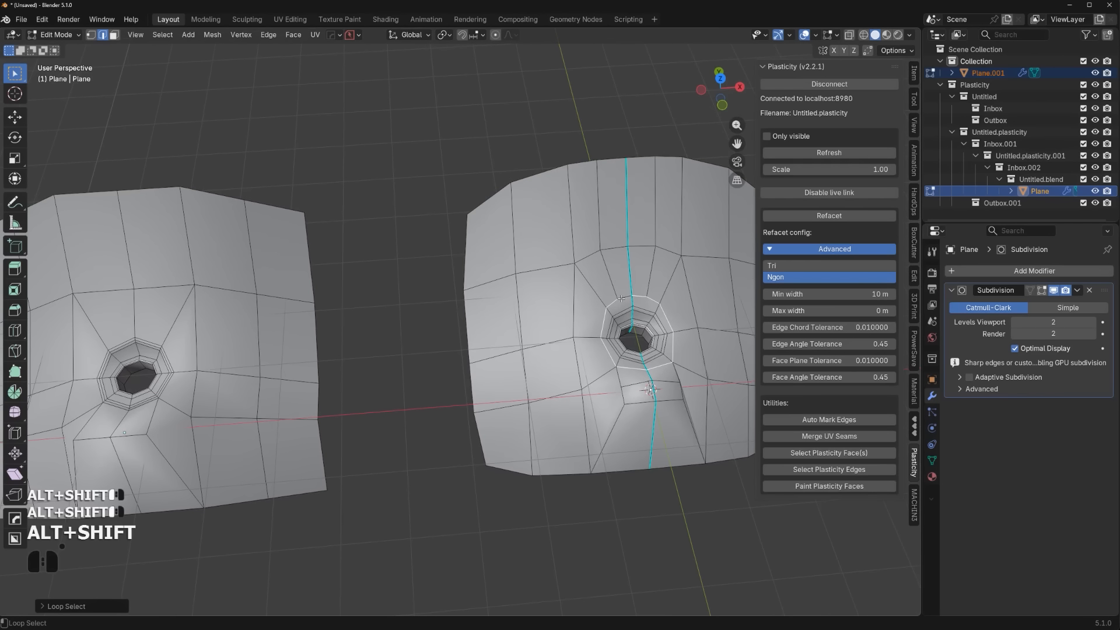
{"action": "middle_click_drag", "start_coordinate": [621, 298], "coordinate": [395, 327], "text": "shift"}
{"action": "scroll", "coordinate": [629, 320], "scroll_direction": "up", "scroll_amount": 3}
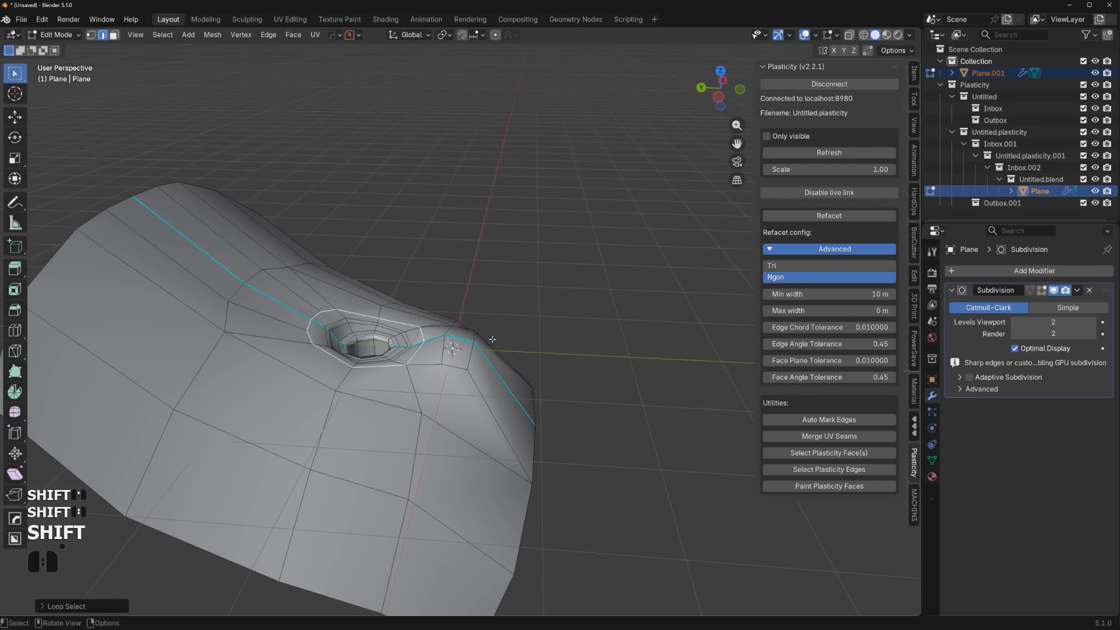
{"action": "middle_click_drag", "start_coordinate": [494, 347], "coordinate": [589, 357]}
{"action": "scroll", "coordinate": [588, 357], "scroll_direction": "down", "scroll_amount": 2}
{"action": "middle_click_drag", "start_coordinate": [238, 387], "coordinate": [339, 367], "text": "shift"}
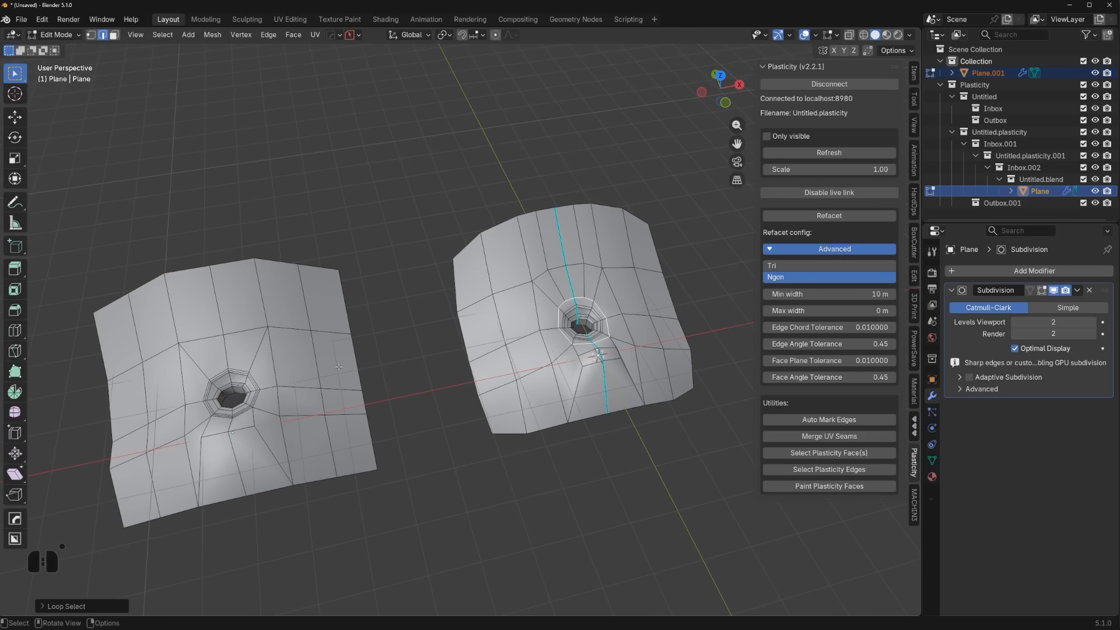
Return both panels to Object Mode and compare their smooth subdivided surfaces
{"action": "key", "text": "Tab"}
{"action": "middle_click_drag", "start_coordinate": [318, 376], "coordinate": [544, 343]}
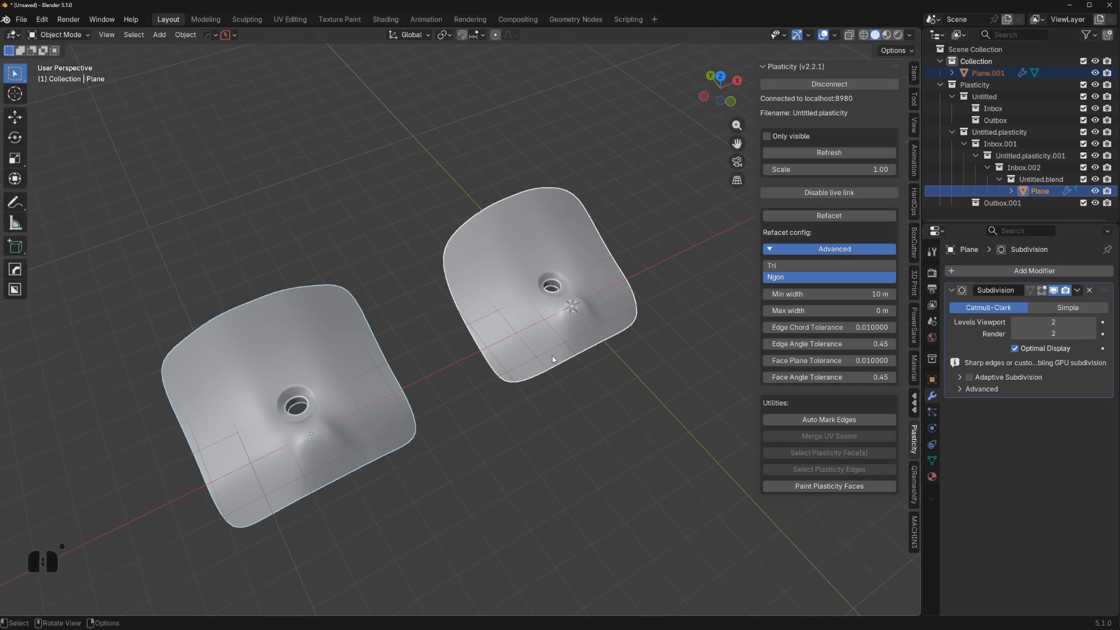
{"action": "key", "text": "shift"}
{"action": "left_click", "coordinate": [914, 484]}
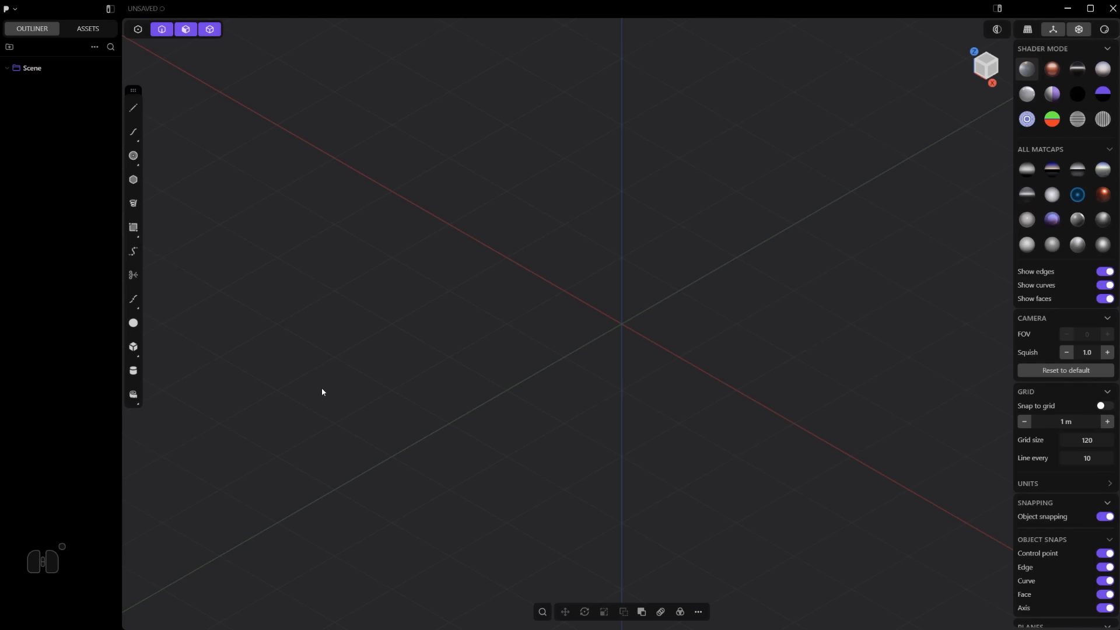
Switch to Plasticity and import the Drone_Shell.obj mesh with metres as the unit
{"action": "left_click_drag", "start_coordinate": [0, 341], "coordinate": [626, 341]}
{"action": "scroll", "coordinate": [626, 344], "scroll_direction": "up", "scroll_amount": 5}
{"action": "middle_click_drag", "start_coordinate": [607, 335], "coordinate": [543, 323]}
{"action": "scroll", "coordinate": [662, 297], "scroll_direction": "up", "scroll_amount": 2}
{"action": "scroll", "coordinate": [662, 298], "scroll_direction": "down", "scroll_amount": 3}
{"action": "middle_click_drag", "start_coordinate": [573, 287], "coordinate": [598, 302], "text": "shift"}
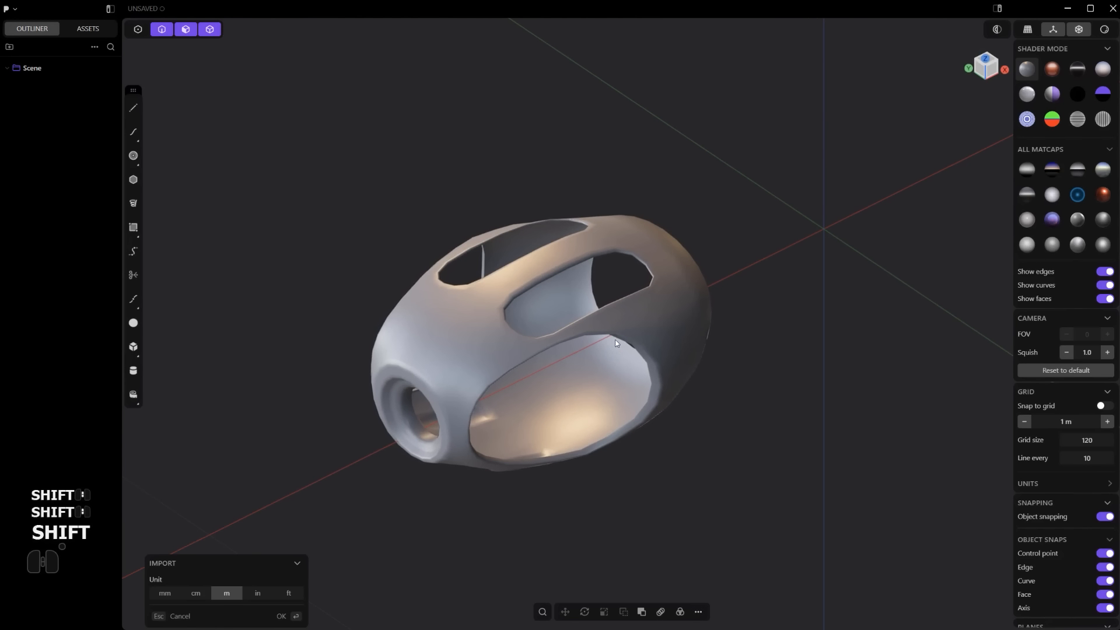
Convert the drone shell mesh to surfaces with PolySplines, merging patches, with rounded corners and exact boundary interpolation off
{"action": "key", "text": "4"}
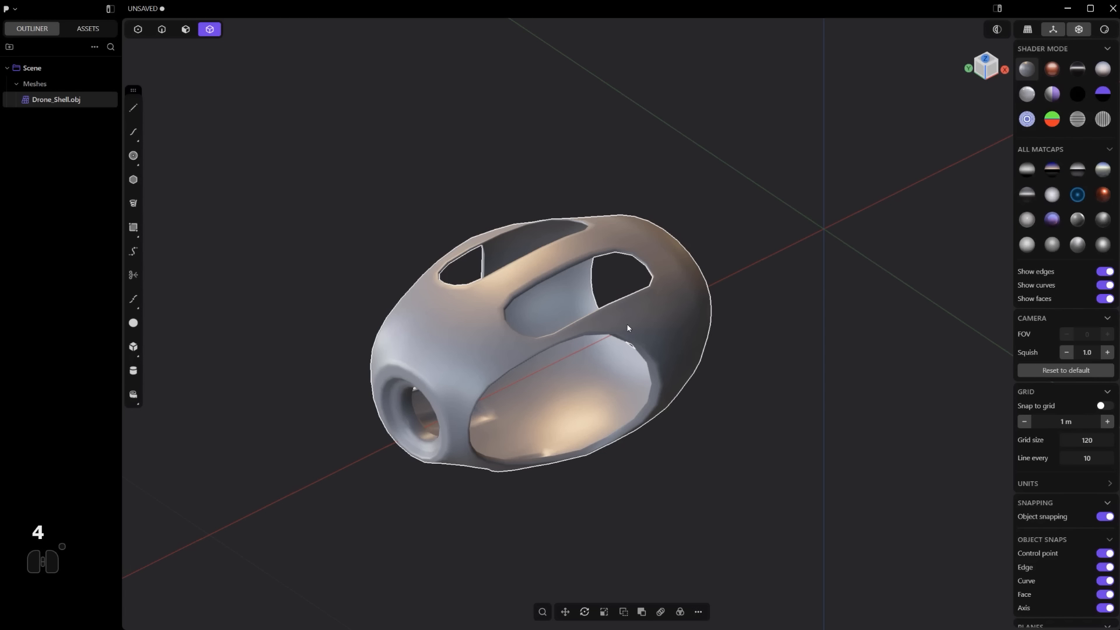
{"action": "type", "text": "fpoly"}
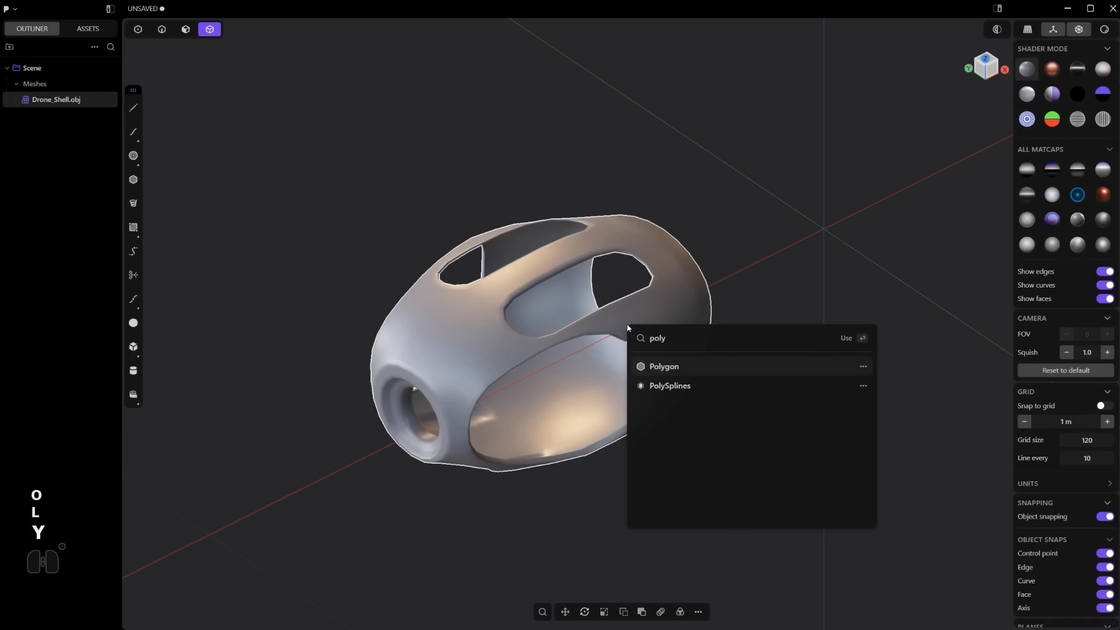
{"action": "key", "text": "Down"}
{"action": "key", "text": "Return"}
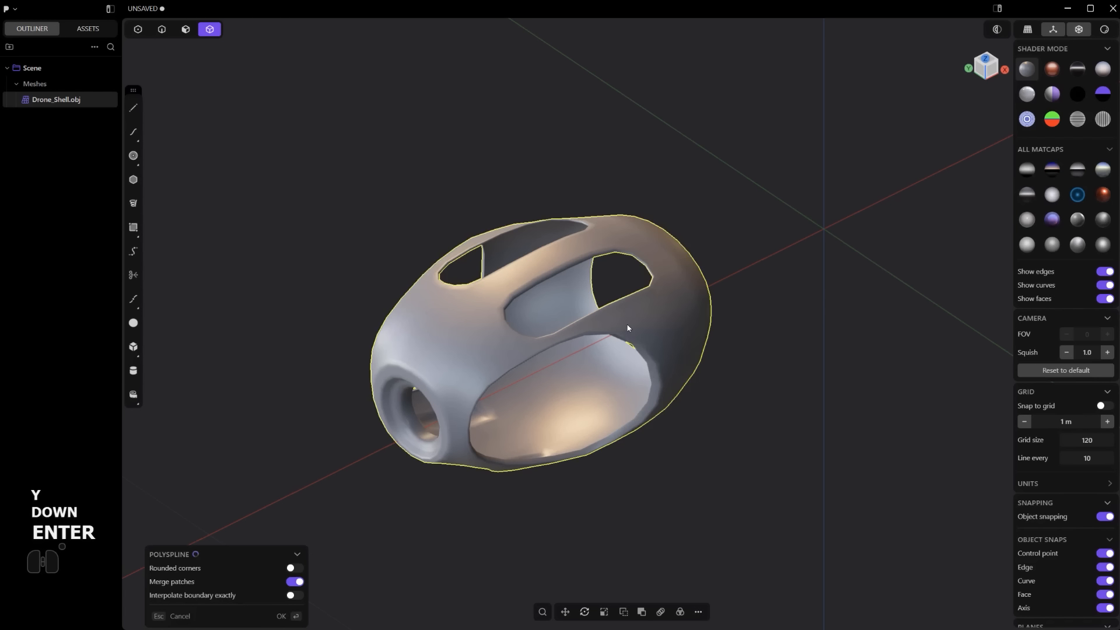
{"action": "middle_click_drag", "start_coordinate": [578, 303], "coordinate": [802, 260]}
{"action": "scroll", "coordinate": [696, 257], "scroll_direction": "up", "scroll_amount": 5}
{"action": "scroll", "coordinate": [661, 285], "scroll_direction": "up", "scroll_amount": 3}
{"action": "middle_click_drag", "start_coordinate": [661, 285], "coordinate": [722, 266]}
{"action": "key", "text": "2"}
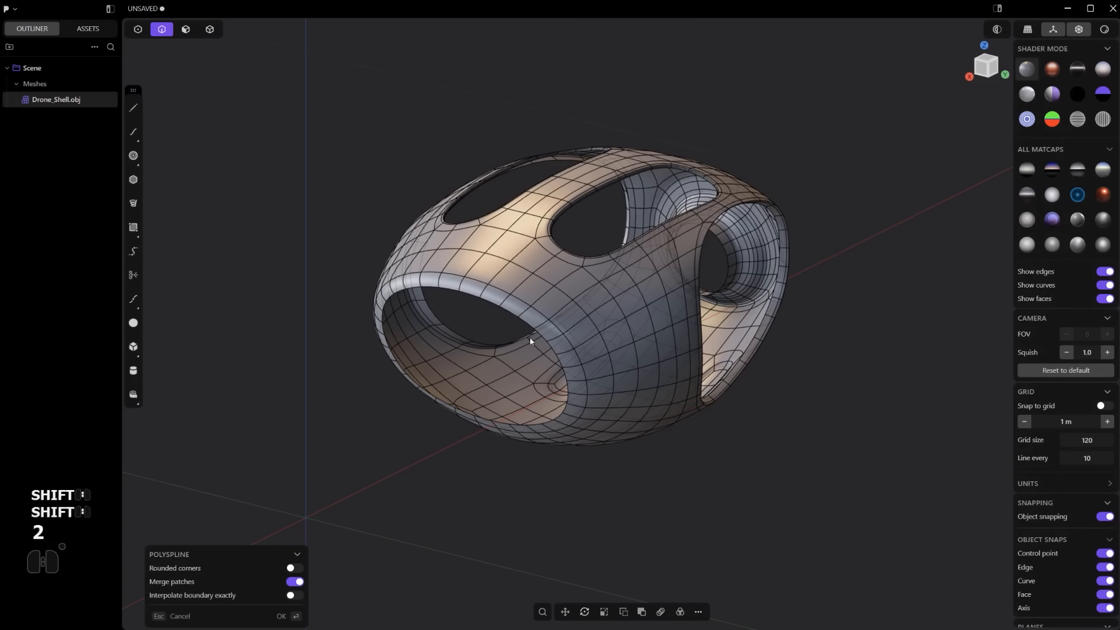
{"action": "right_click", "coordinate": [489, 298]}
Cap the large oval end opening of the shell with a patch along its boundary edge loop
{"action": "left_click", "coordinate": [492, 304], "text": "alt"}
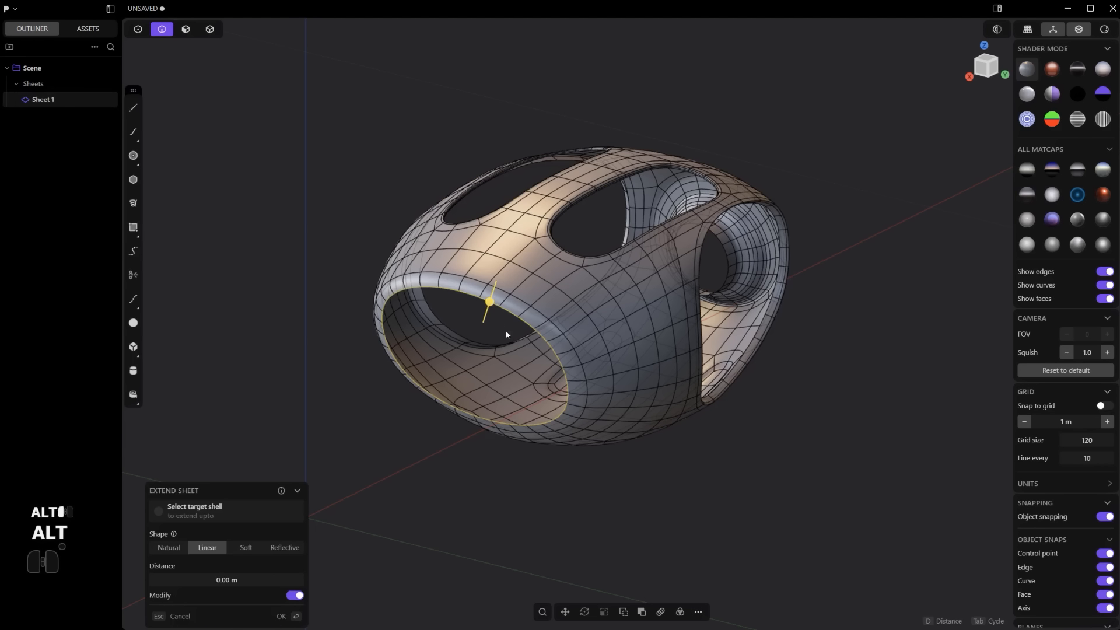
{"action": "key", "text": "alt+w"}
{"action": "scroll", "coordinate": [513, 307], "scroll_direction": "up", "scroll_amount": 5}
{"action": "right_click", "coordinate": [519, 300]}
Fillet the edge loop between the oval cap and the shell with a chordal shape and a distance of 0.00726 m
{"action": "key", "text": "2"}
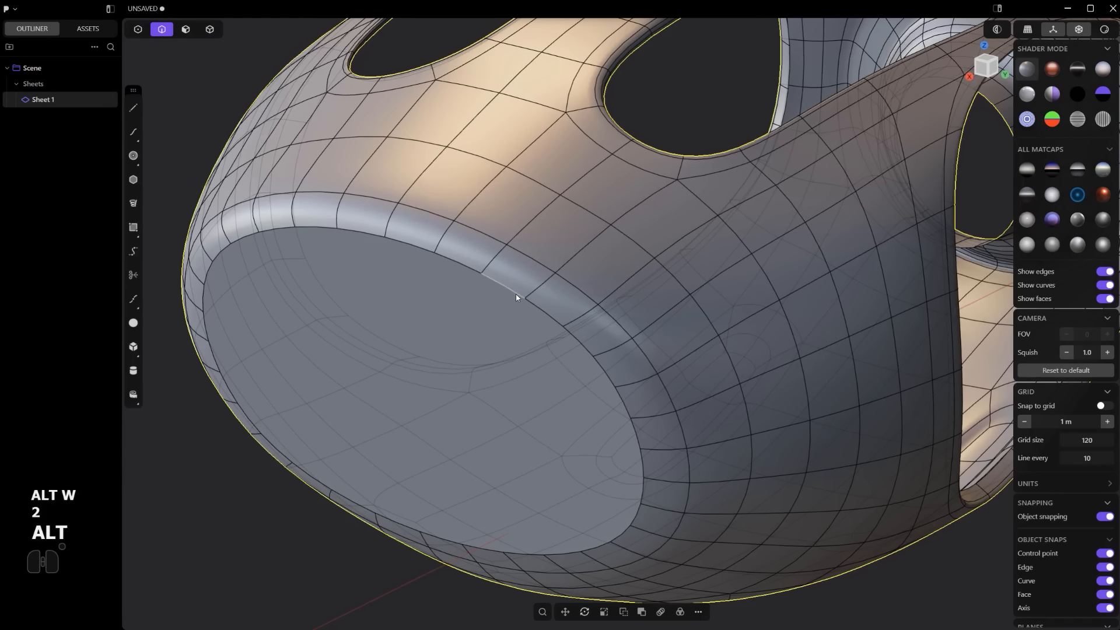
{"action": "left_click", "coordinate": [520, 300], "text": "alt"}
{"action": "left_click_drag", "start_coordinate": [520, 295], "coordinate": [509, 298]}
{"action": "left_click", "coordinate": [277, 498]}
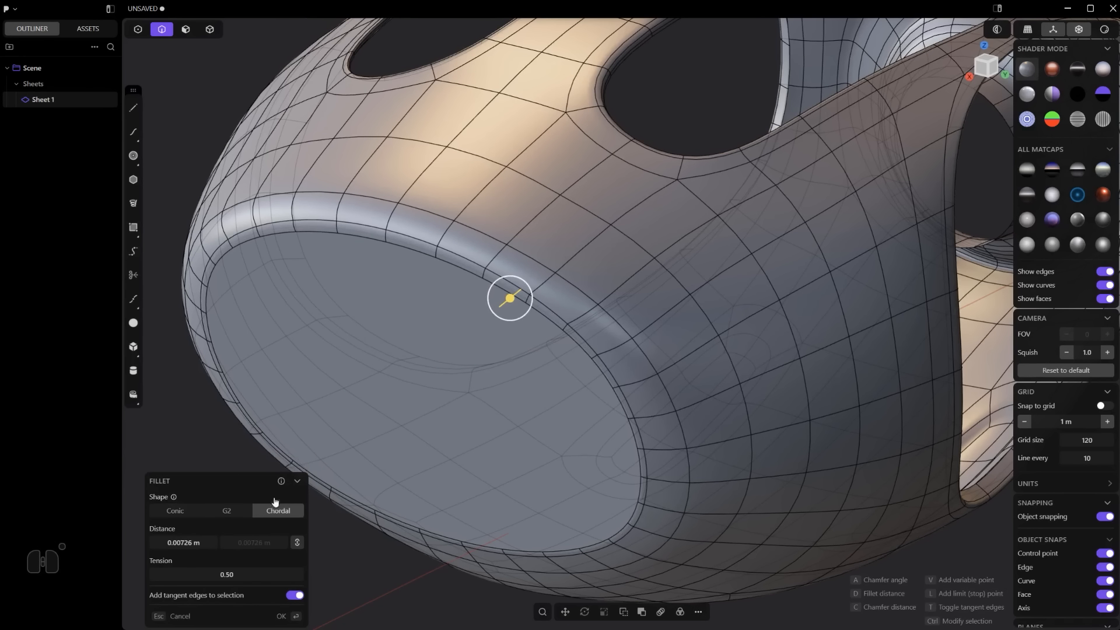
{"action": "scroll", "coordinate": [524, 443], "scroll_direction": "down", "scroll_amount": 5}
{"action": "right_click", "coordinate": [593, 372]}
{"action": "middle_click_drag", "start_coordinate": [593, 365], "coordinate": [621, 336]}
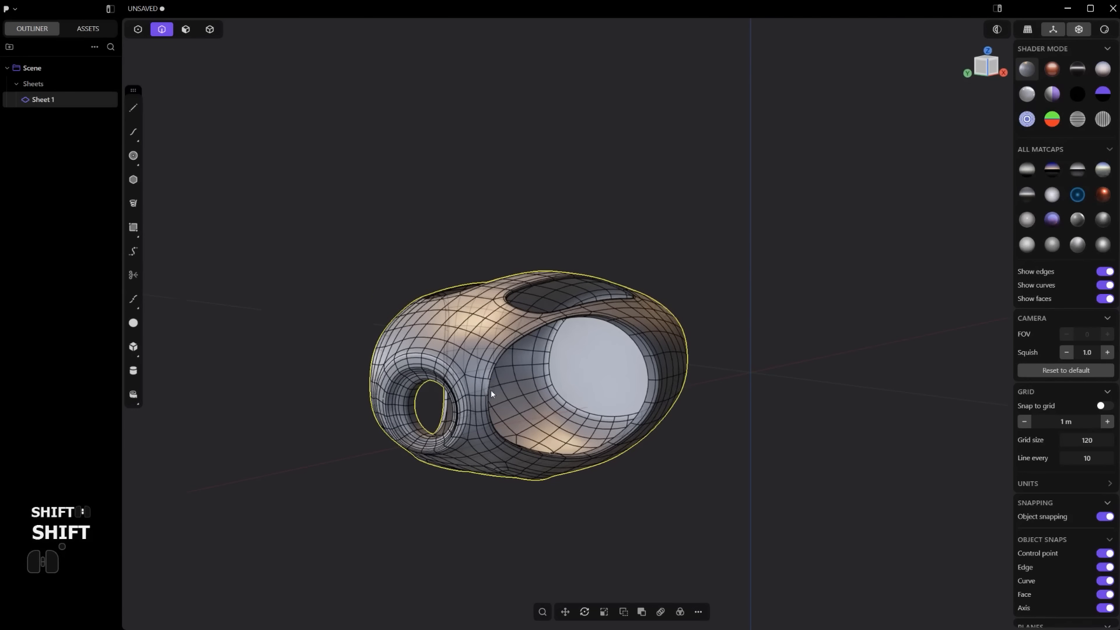
{"action": "middle_click_drag", "start_coordinate": [491, 393], "coordinate": [582, 334]}
{"action": "scroll", "coordinate": [412, 432], "scroll_direction": "up", "scroll_amount": 5}
{"action": "middle_click_drag", "start_coordinate": [453, 405], "coordinate": [435, 384]}
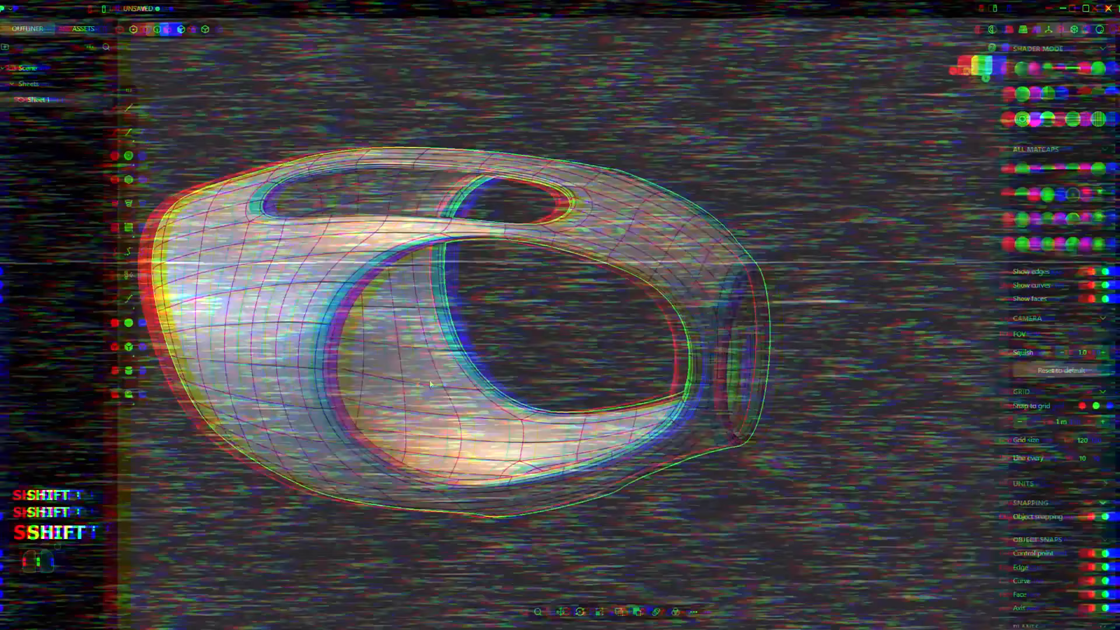